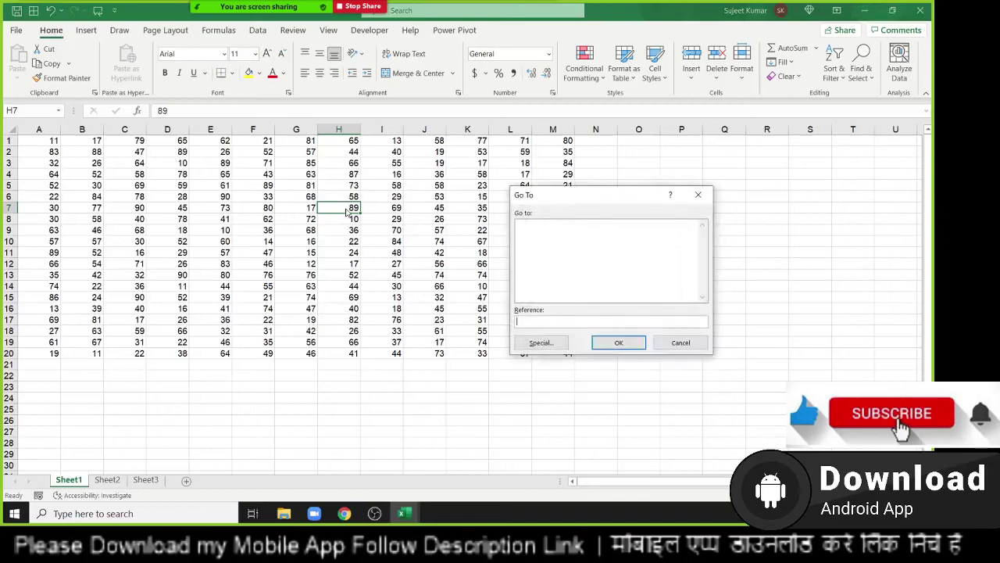
# Cancel the Go To box for jumping to a cell reference without moving.
pyautogui.press('Escape')
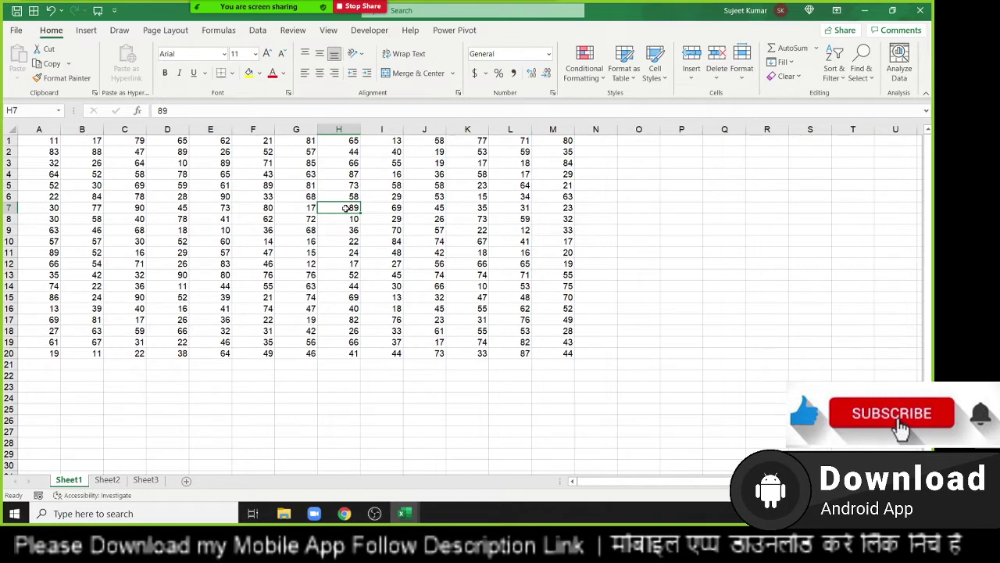
pyautogui.hotkey('ctrl', 'Home')
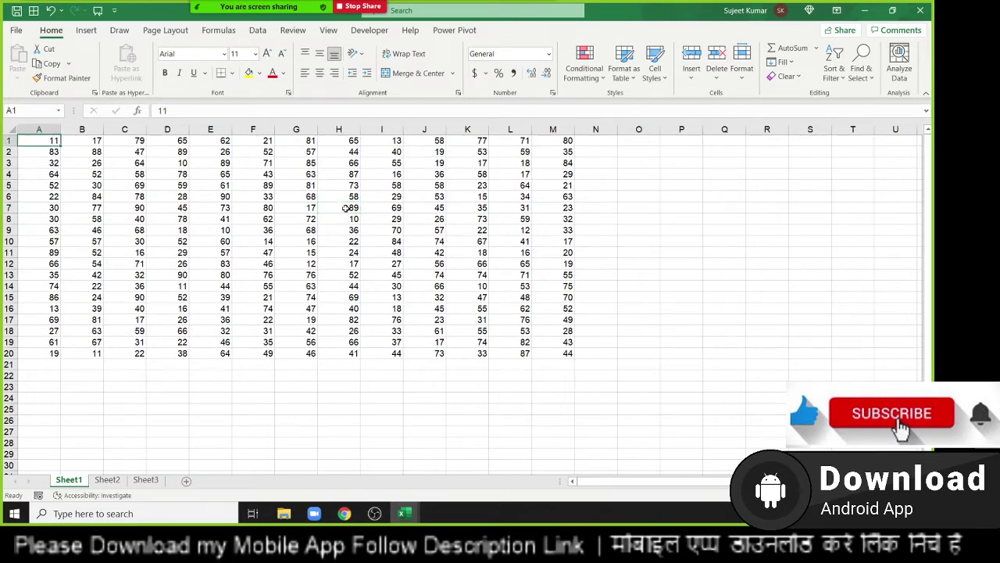
pyautogui.hotkey('ctrl', 'a')
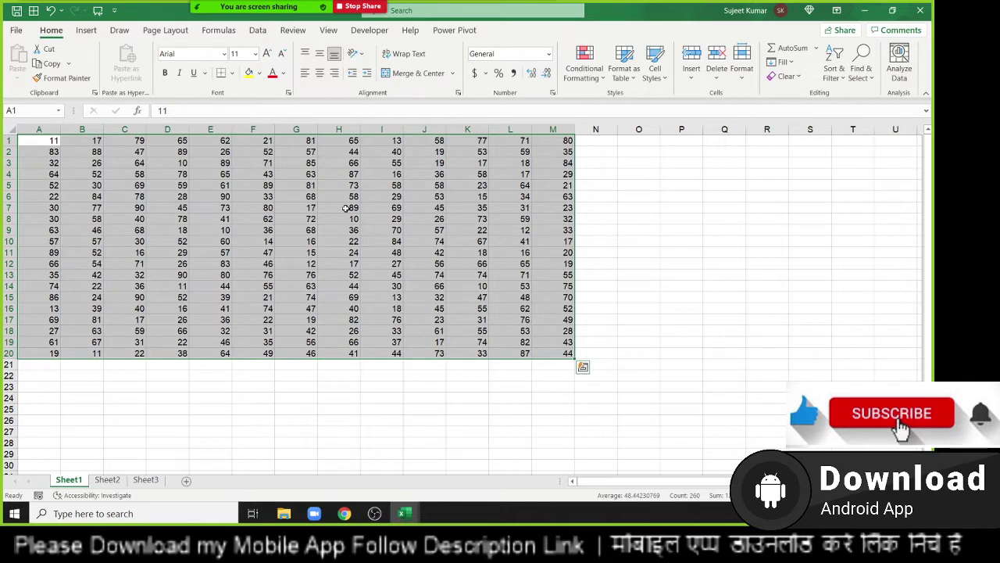
pyautogui.press('Down')
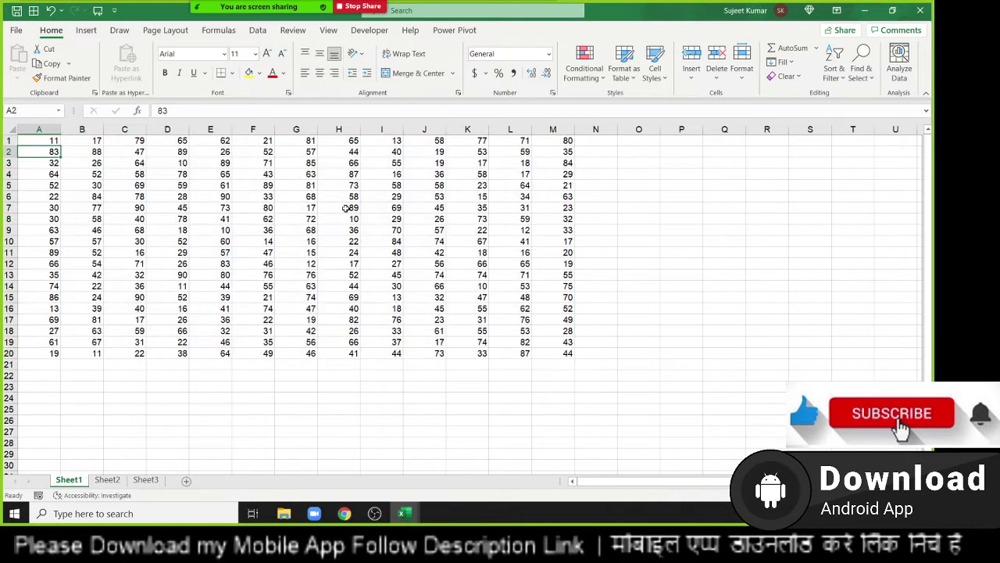
pyautogui.hotkey('ctrl', 'Down')
pyautogui.press('Down')
pyautogui.press('Down')
pyautogui.hotkey('ctrl', 'Down')
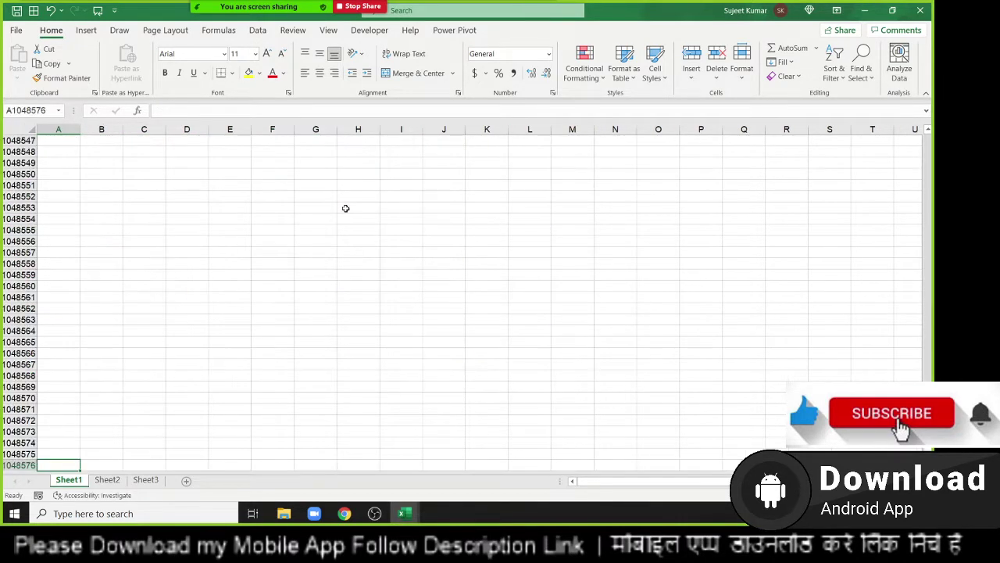
pyautogui.hotkey('ctrl', 'Up')
pyautogui.hotkey('ctrl', 'Up')
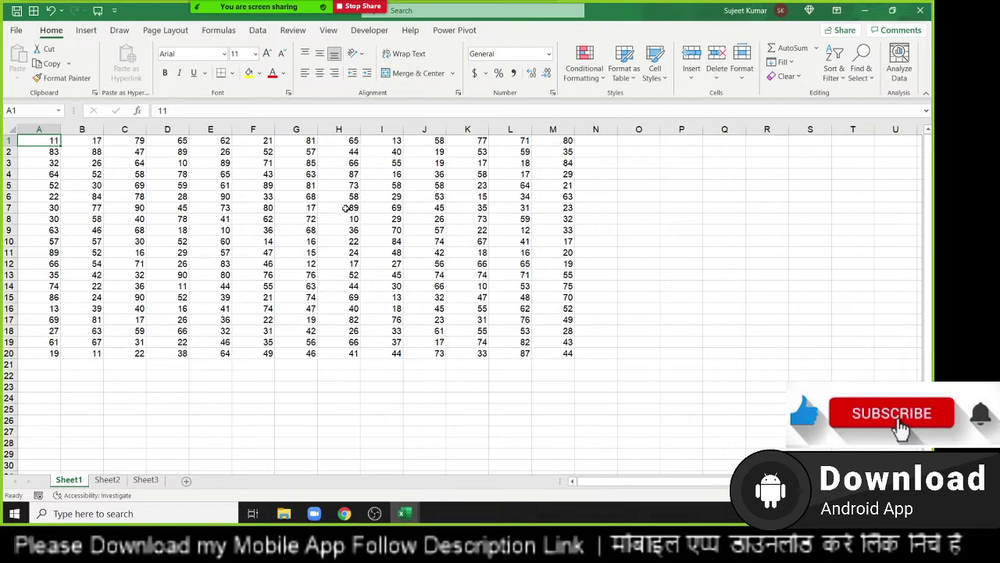
pyautogui.click(480, 222)
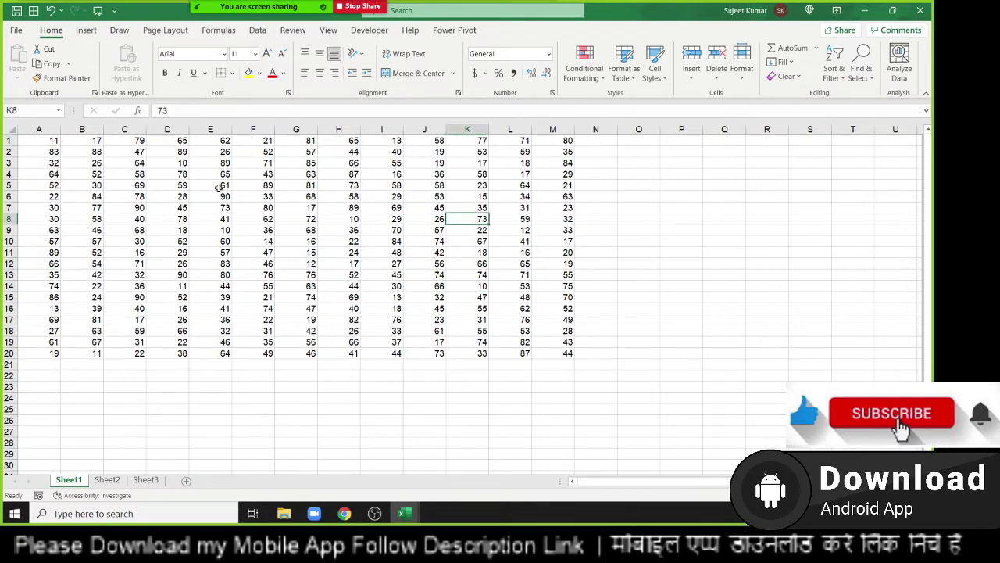
pyautogui.moveTo(51, 141); pyautogui.dragTo(574, 356)
pyautogui.click(391, 268)
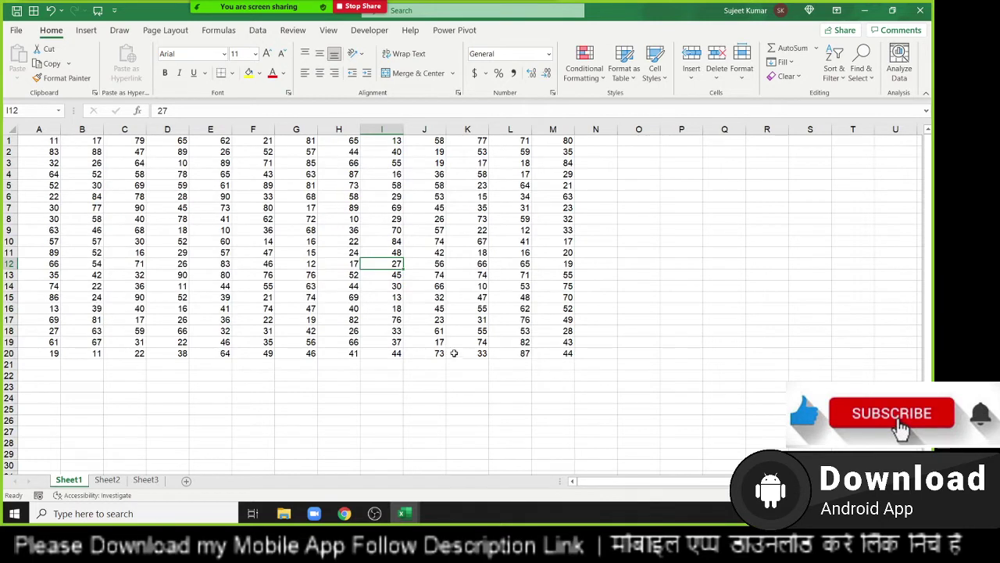
pyautogui.click(44, 142)
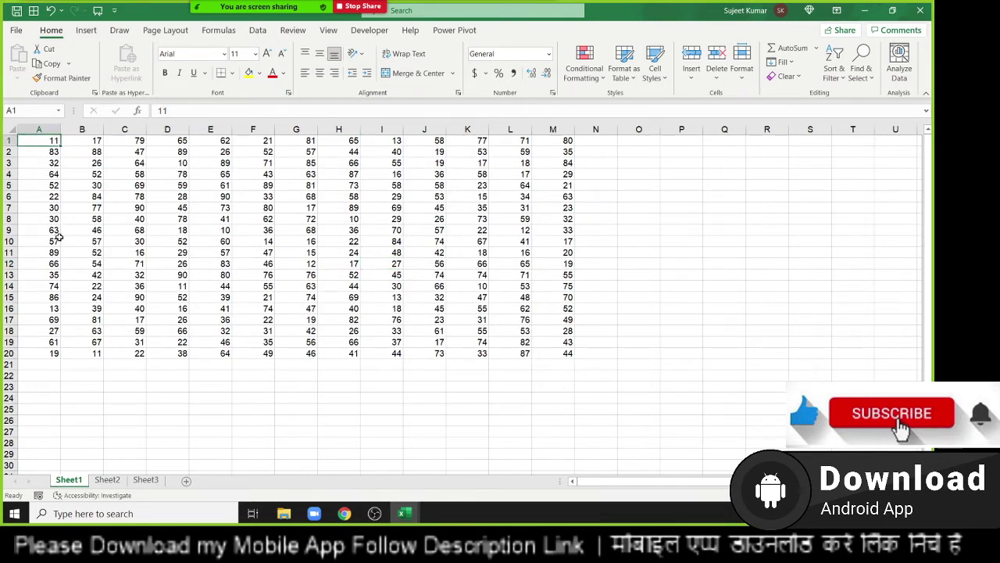
pyautogui.keyDown('shift'); pyautogui.click(556, 352); pyautogui.keyUp('shift')
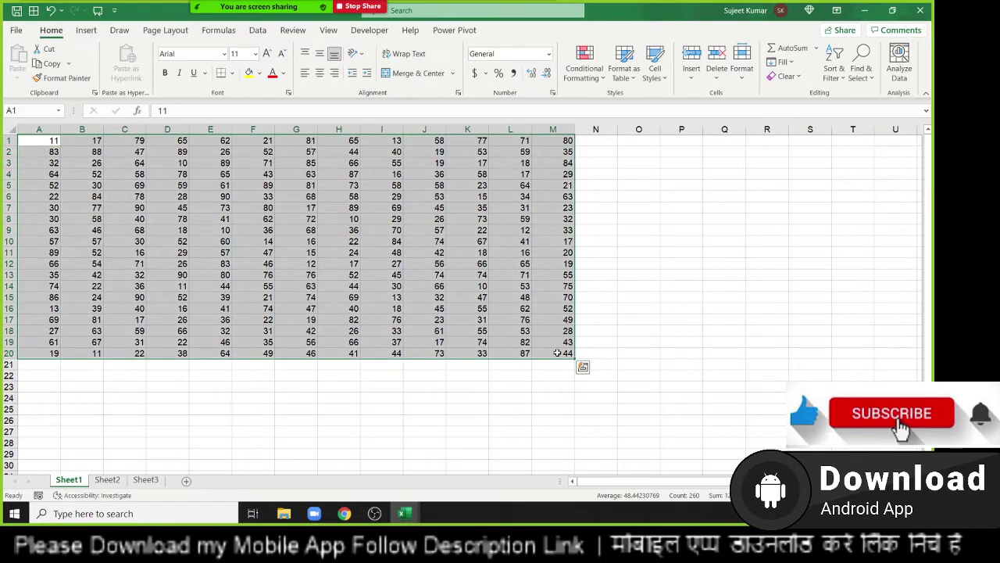
pyautogui.click(512, 440)
pyautogui.click(550, 352)
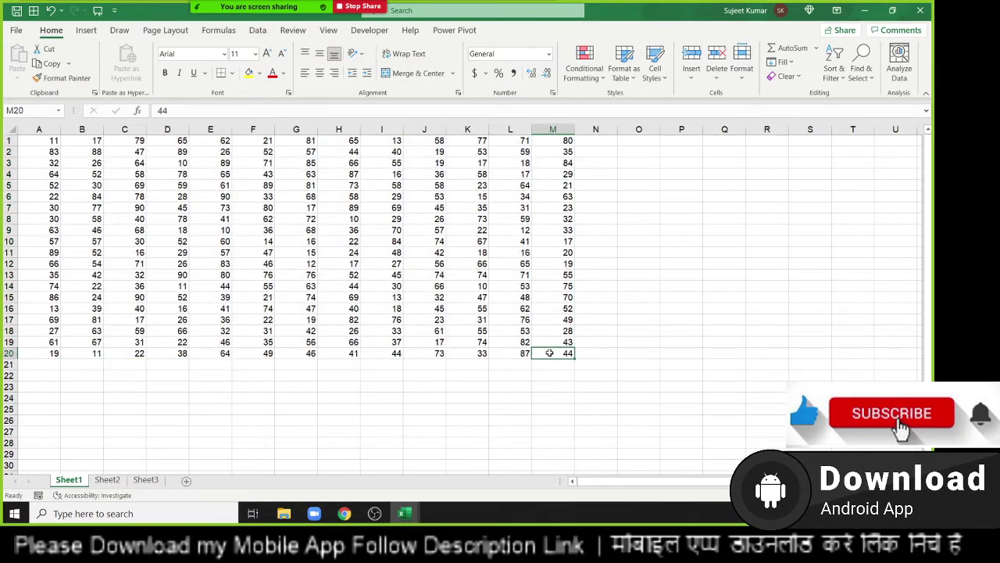
pyautogui.keyDown('shift'); pyautogui.click(46, 141); pyautogui.keyUp('shift')
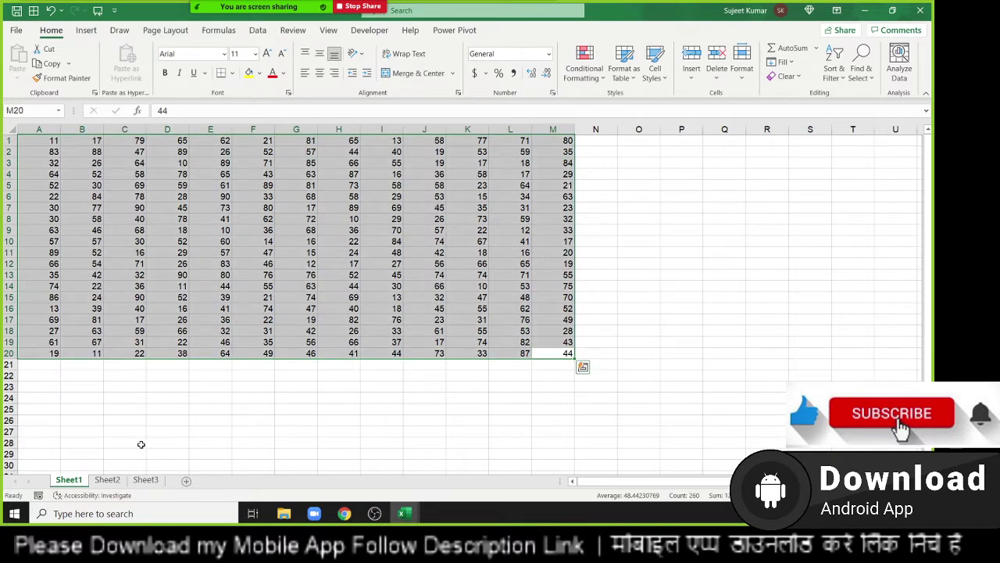
pyautogui.moveTo(53, 353); pyautogui.dragTo(569, 143)
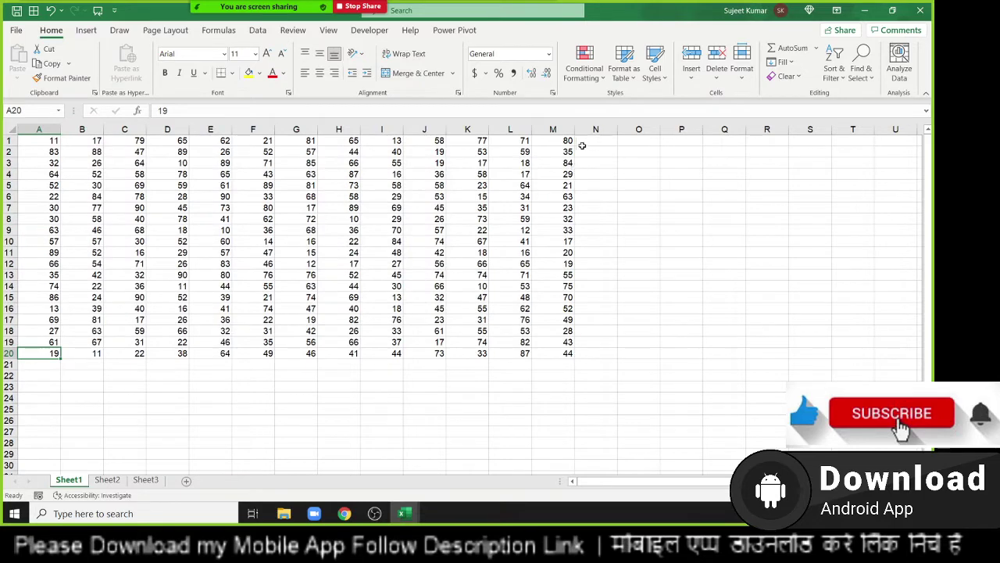
pyautogui.click(663, 172)
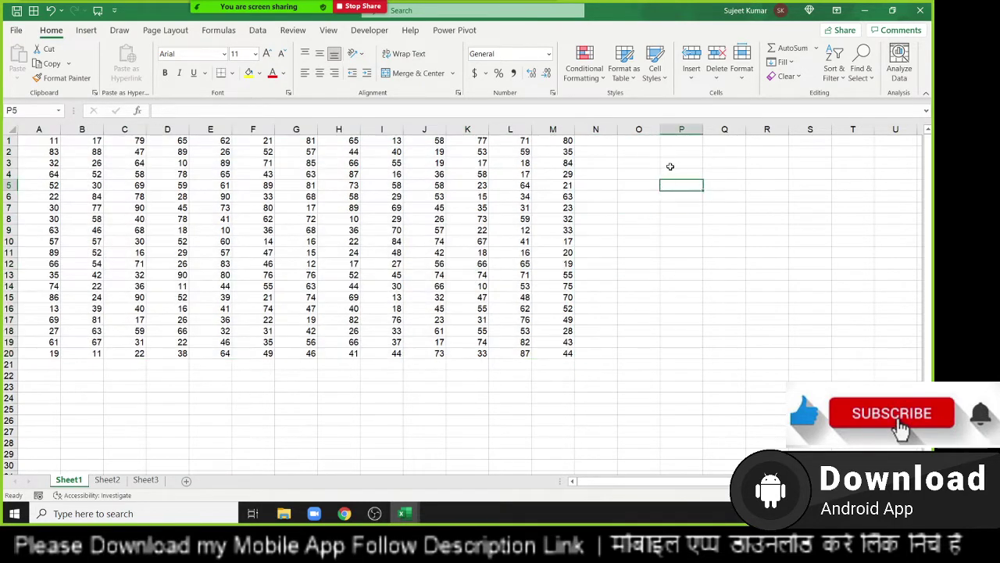
pyautogui.click(674, 158)
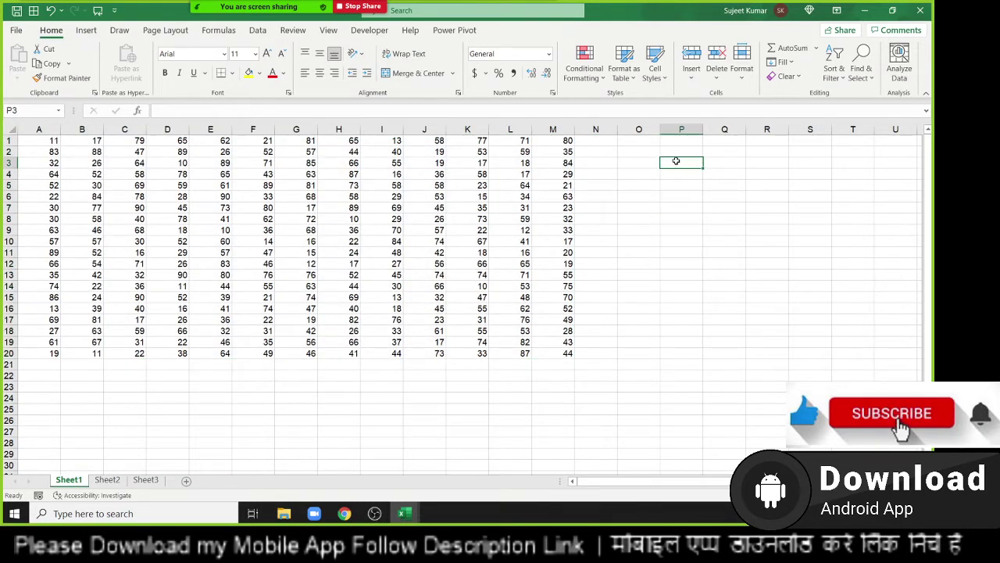
pyautogui.click(680, 230)
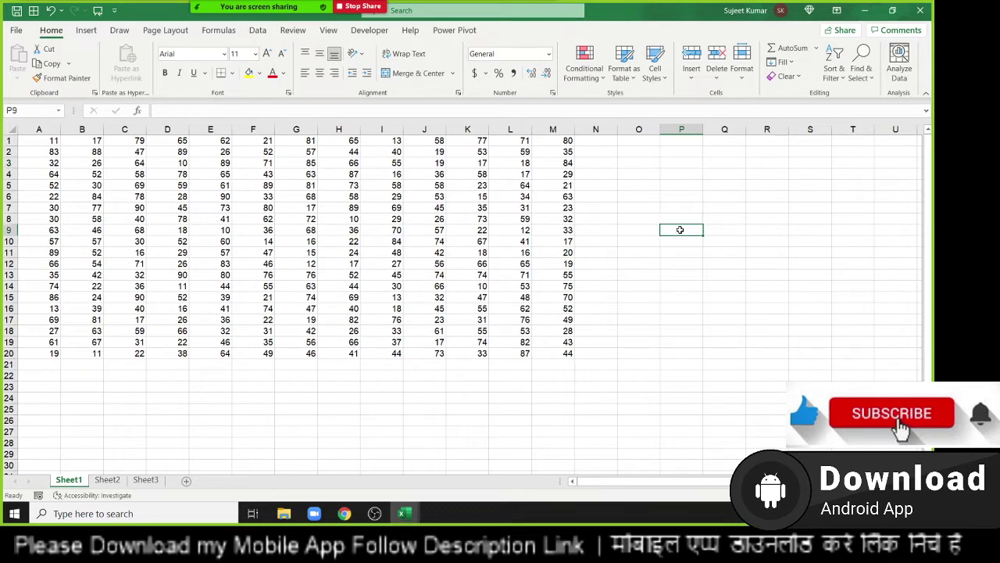
pyautogui.click(666, 167)
pyautogui.moveTo(667, 166); pyautogui.dragTo(677, 225)
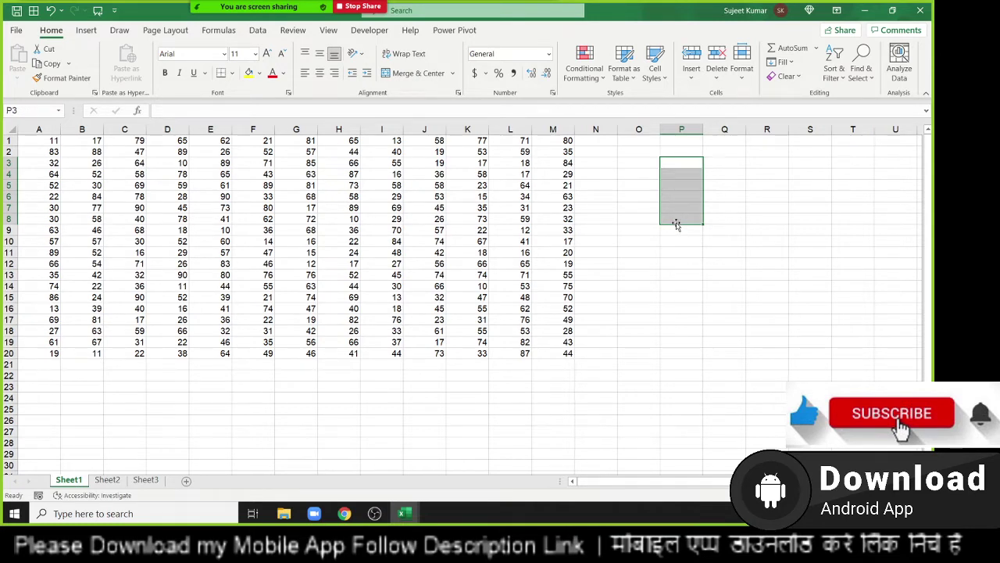
pyautogui.click(301, 206)
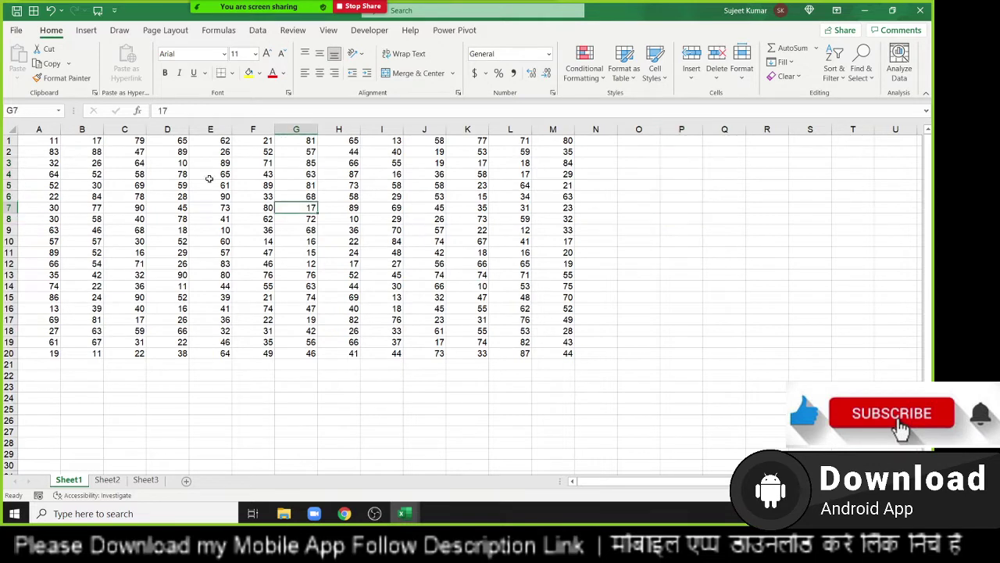
# Select and copy the A1:M20 number table, starting from cell A1.
pyautogui.click(60, 141)
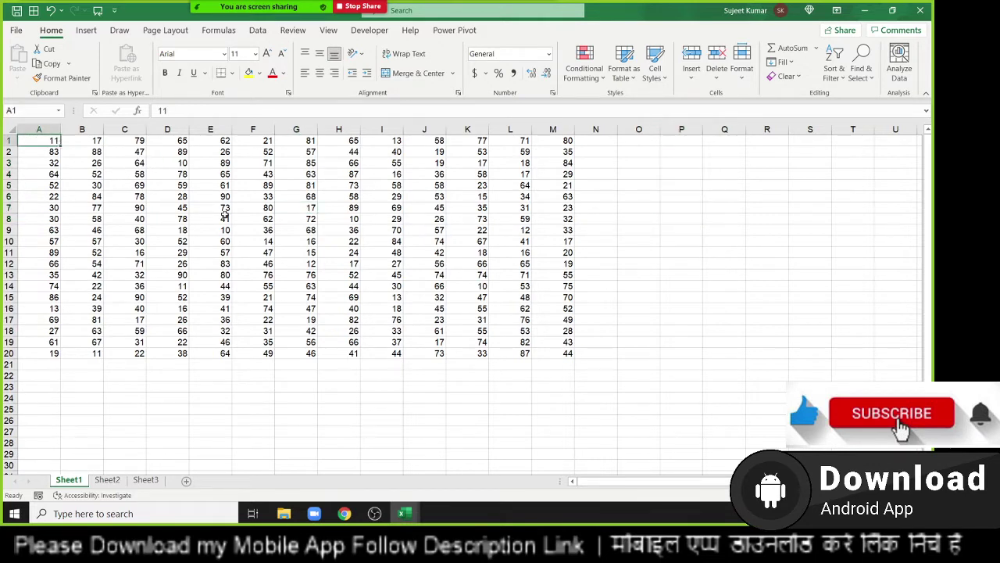
pyautogui.hotkey('ctrl', 'shift', 'Right')
pyautogui.hotkey('ctrl', 'q')
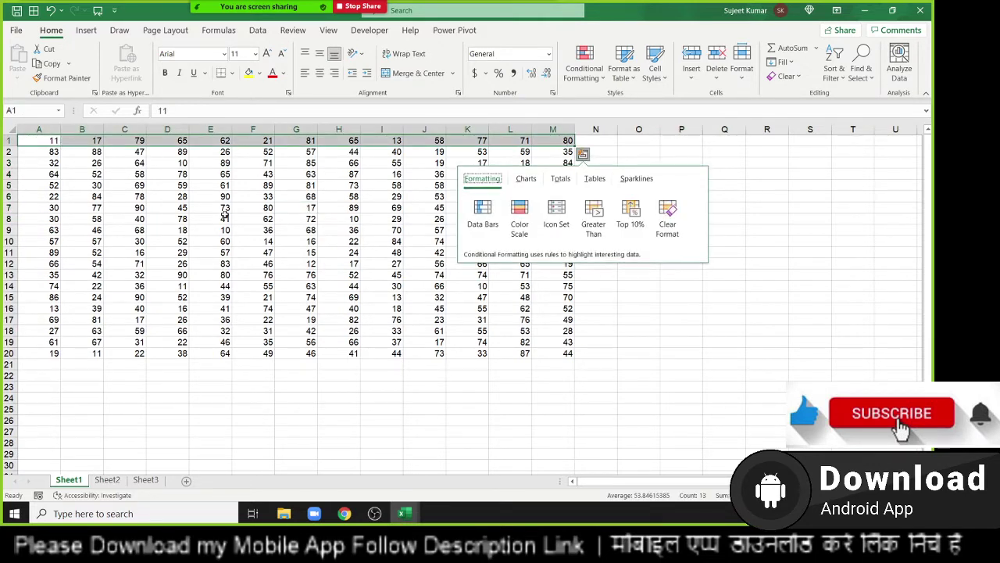
pyautogui.press('Escape')
pyautogui.hotkey('ctrl', 'shift', 'Down')
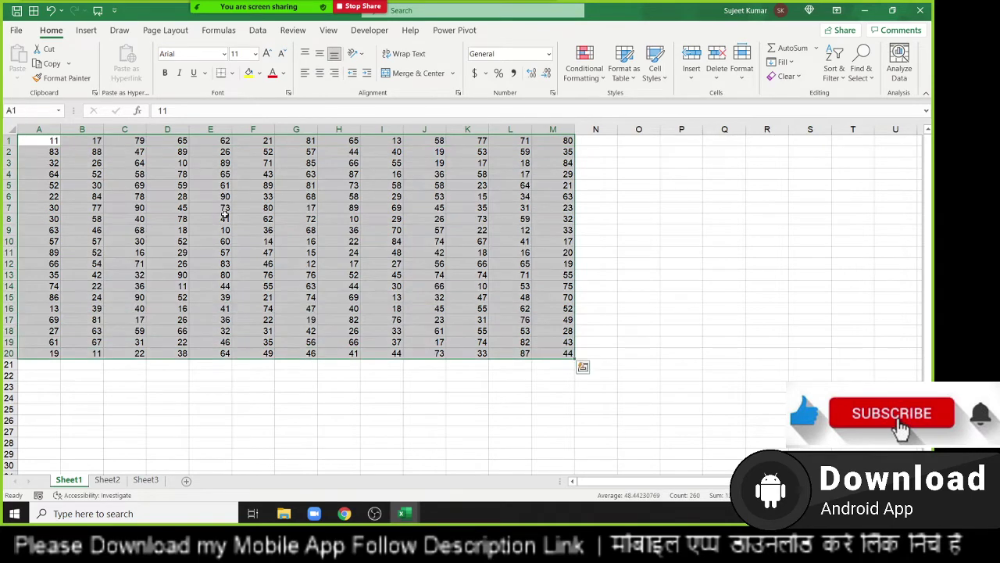
pyautogui.hotkey('ctrl', 'c')
# Paste copies of the table below the data at A21, A41 and A61, then return to A1.
pyautogui.hotkey('ctrl', 'Down')
pyautogui.press('Down')
pyautogui.hotkey('ctrl', 'v')
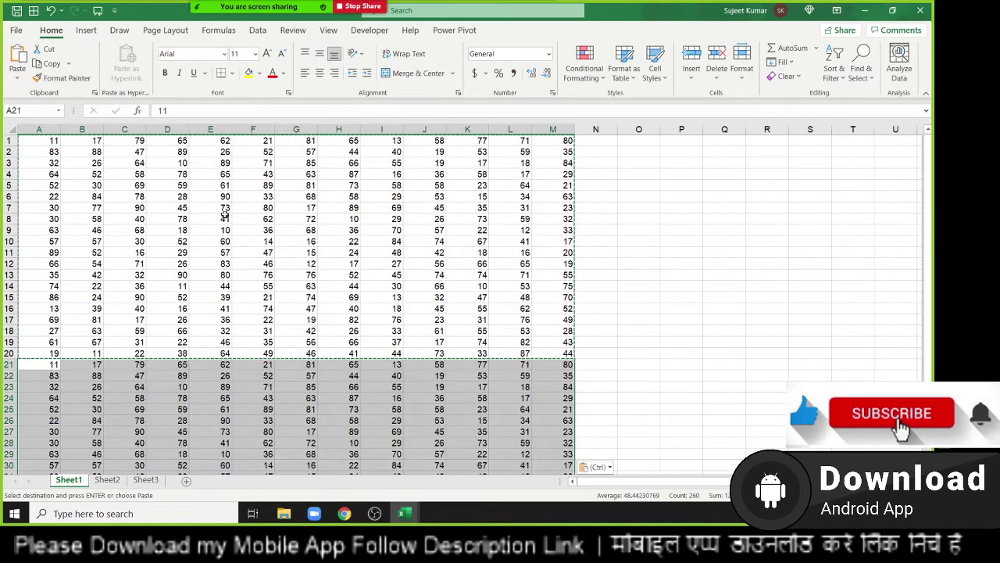
pyautogui.hotkey('ctrl', 'Down')
pyautogui.press('Down')
pyautogui.hotkey('ctrl', 'v')
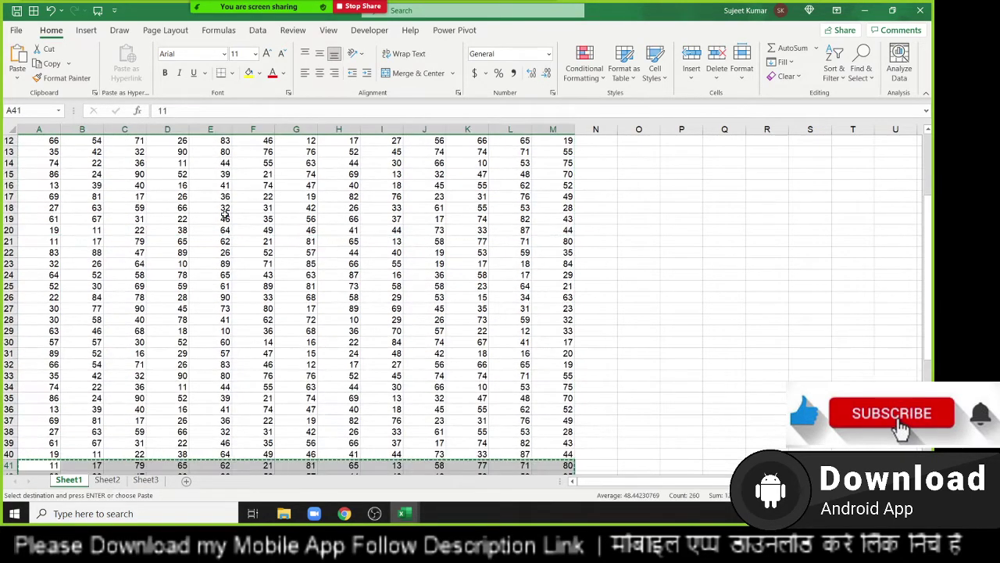
pyautogui.hotkey('ctrl', 'Down')
pyautogui.hotkey('ctrl', 'Down')
pyautogui.hotkey('ctrl', 'Up')
pyautogui.press('Down')
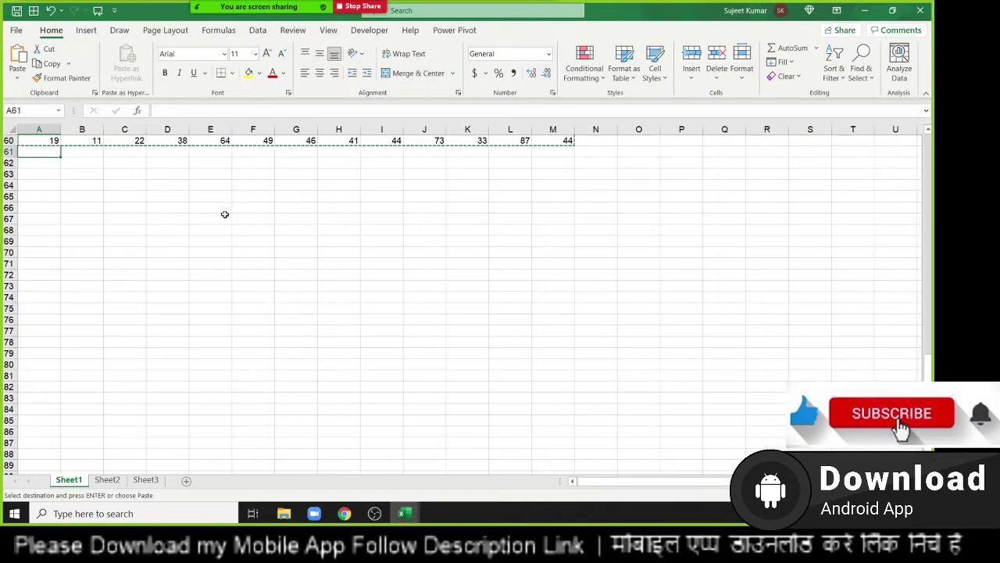
pyautogui.hotkey('ctrl', 'v')
pyautogui.hotkey('ctrl', 'Down')
pyautogui.hotkey('ctrl', 'Down')
pyautogui.hotkey('ctrl', 'Up')
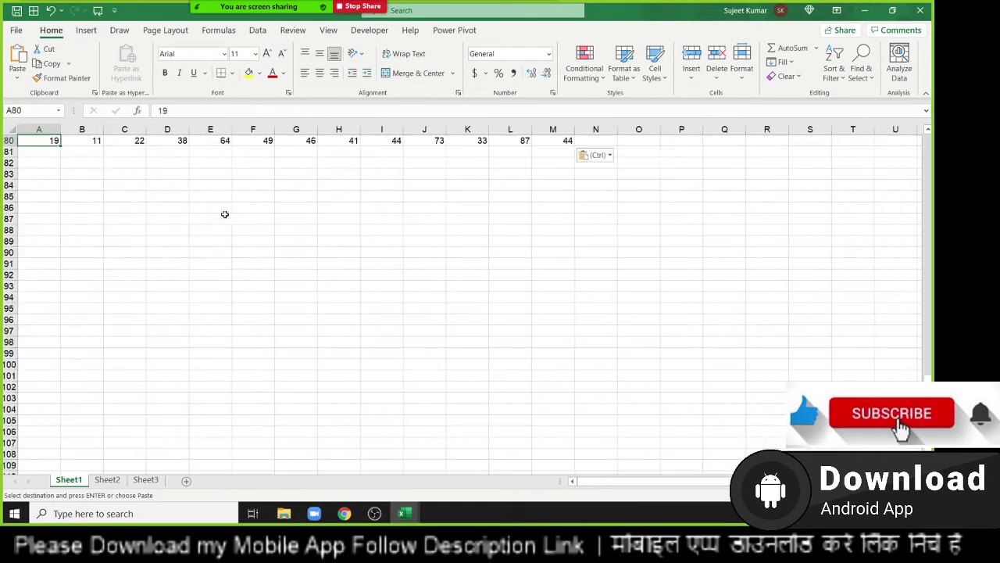
pyautogui.hotkey('ctrl', 'Up')
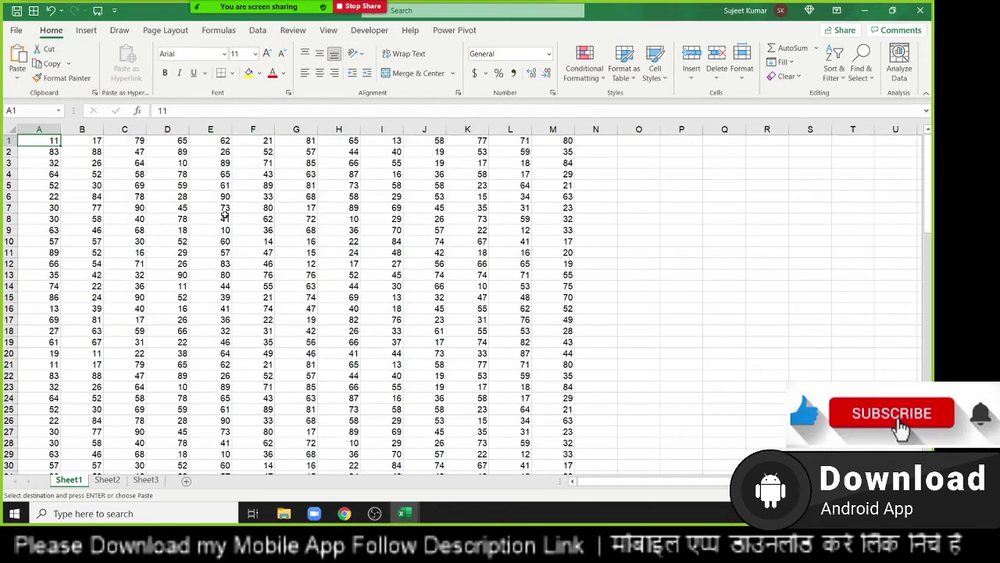
# Cancel the pending copy and select the filled range A1:M100.
pyautogui.press('Escape')
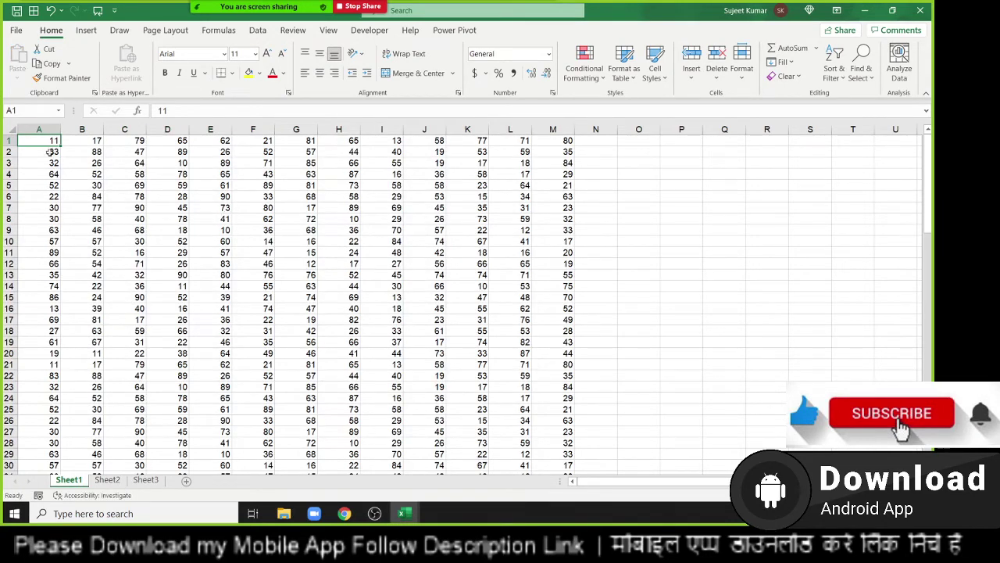
pyautogui.moveTo(49, 140)
pyautogui.mouseDown()
pyautogui.moveTo(342, 425)
pyautogui.moveTo(520, 505)
pyautogui.mouseUp()
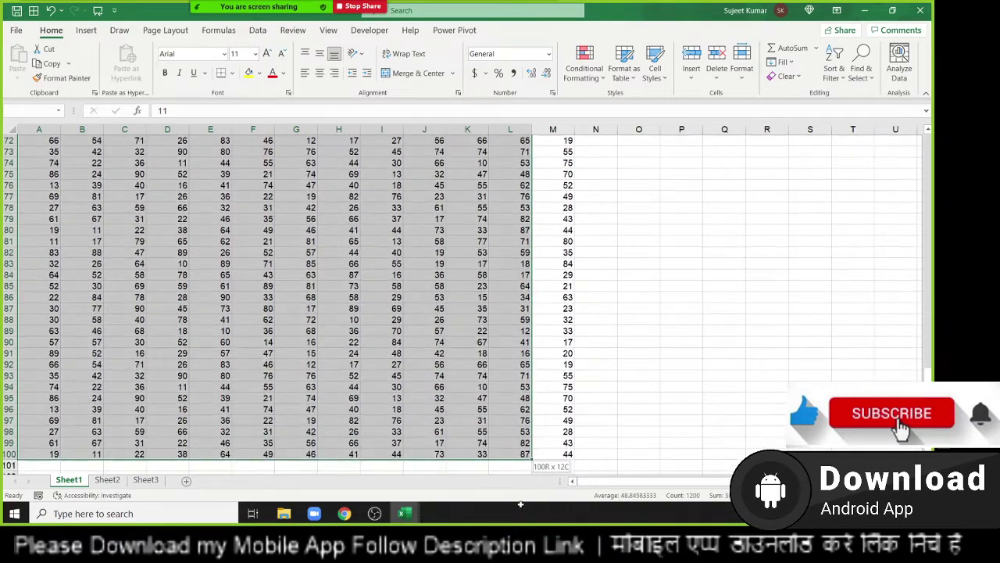
pyautogui.moveTo(521, 504); pyautogui.dragTo(572, 445)
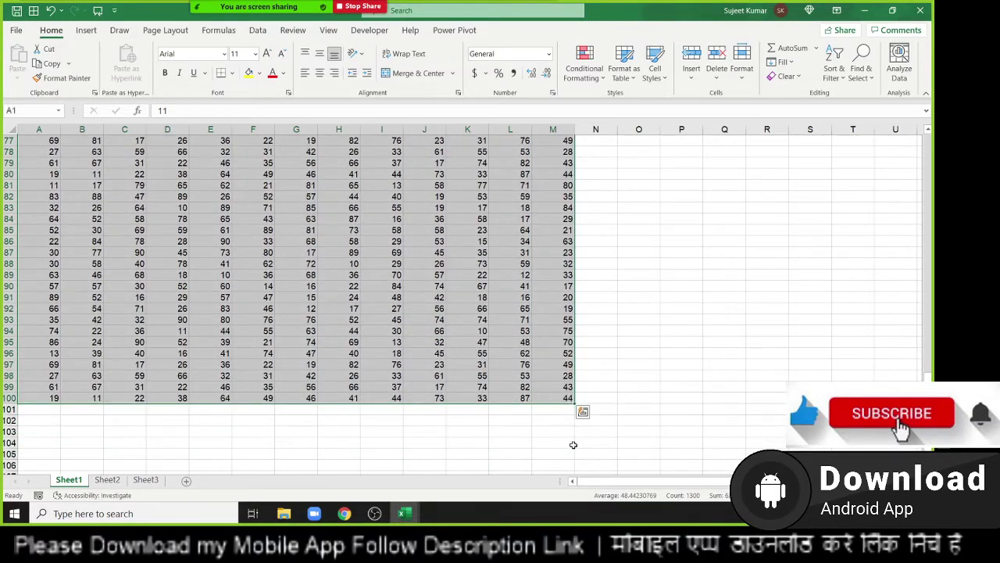
pyautogui.click(563, 398)
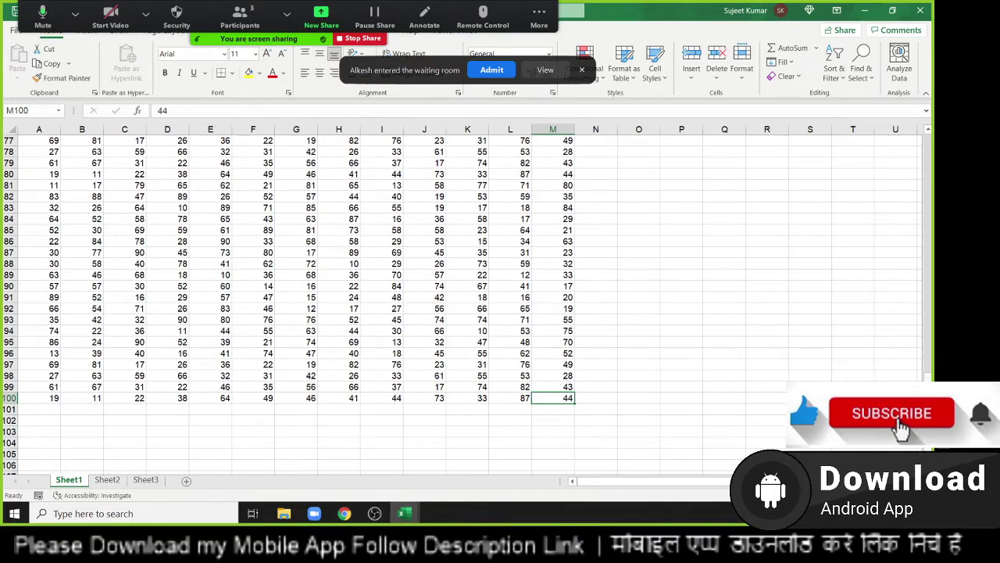
# Select the whole A1:M100 range and undo the last pasted block, rows 81–100.
pyautogui.moveTo(935, 320); pyautogui.dragTo(935, 166)
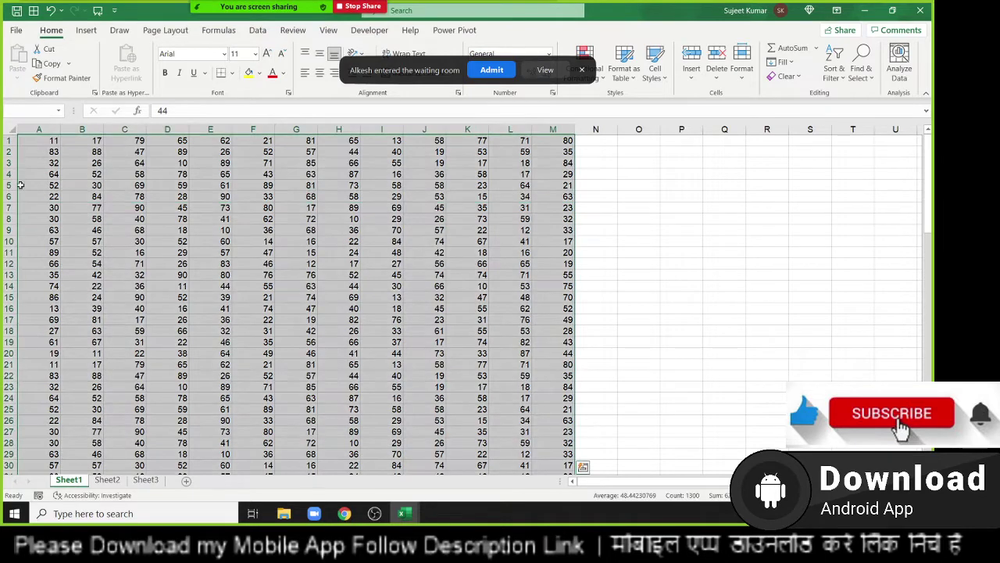
pyautogui.hotkey('ctrl', 'a')
pyautogui.hotkey('ctrl', 'z')
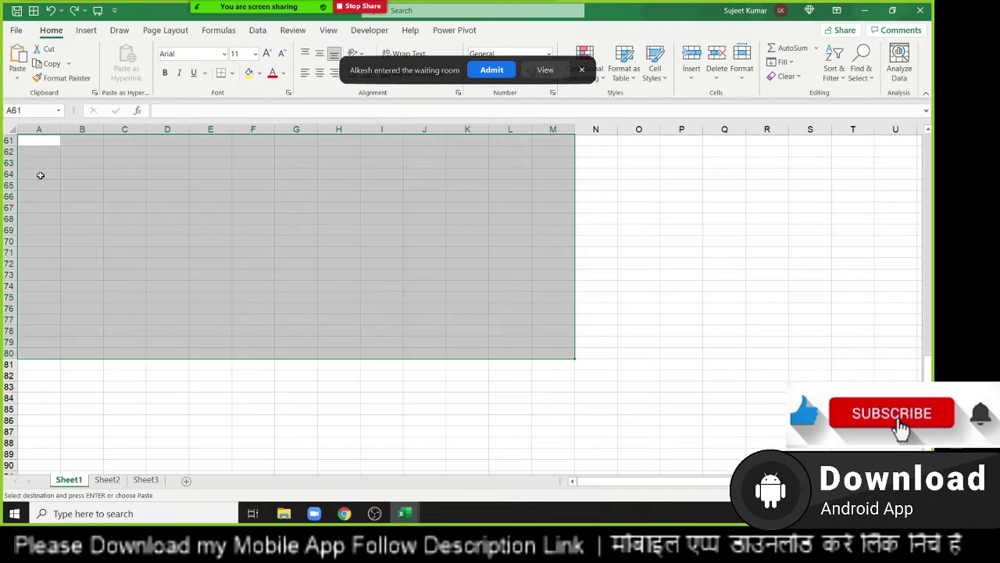
pyautogui.hotkey('ctrl', 'Home')
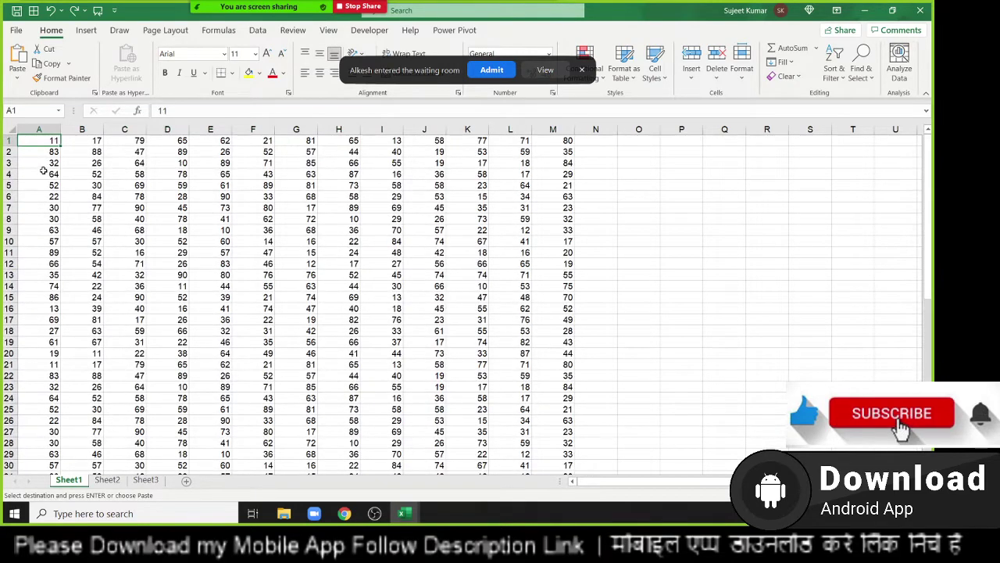
# Remove the duplicated numbers in rows 21–40 and return to cell A1.
pyautogui.hotkey('ctrl', 'Down')
pyautogui.press('Down')
pyautogui.press('Down')
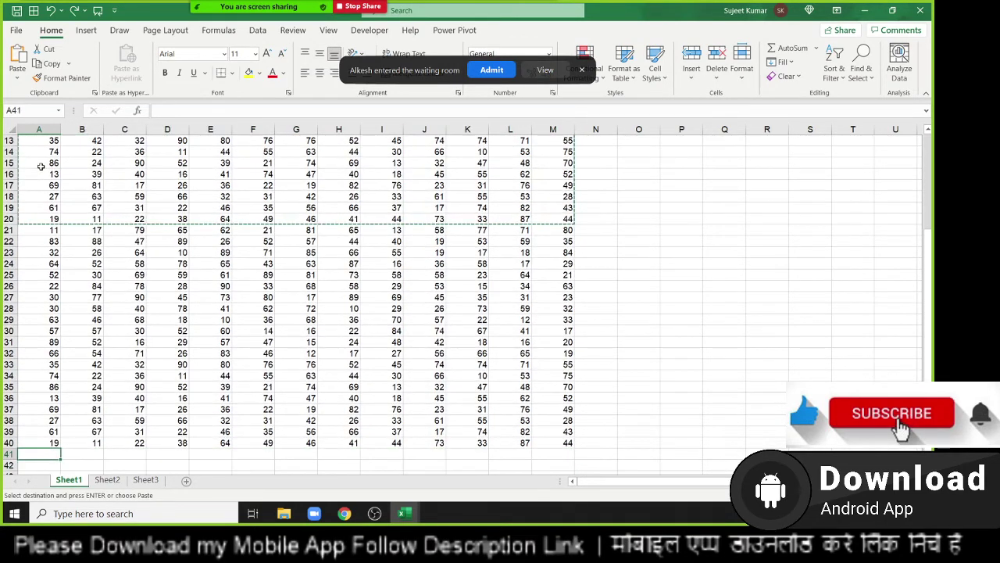
pyautogui.hotkey('ctrl', 'z')
pyautogui.hotkey('ctrl', 'Home')
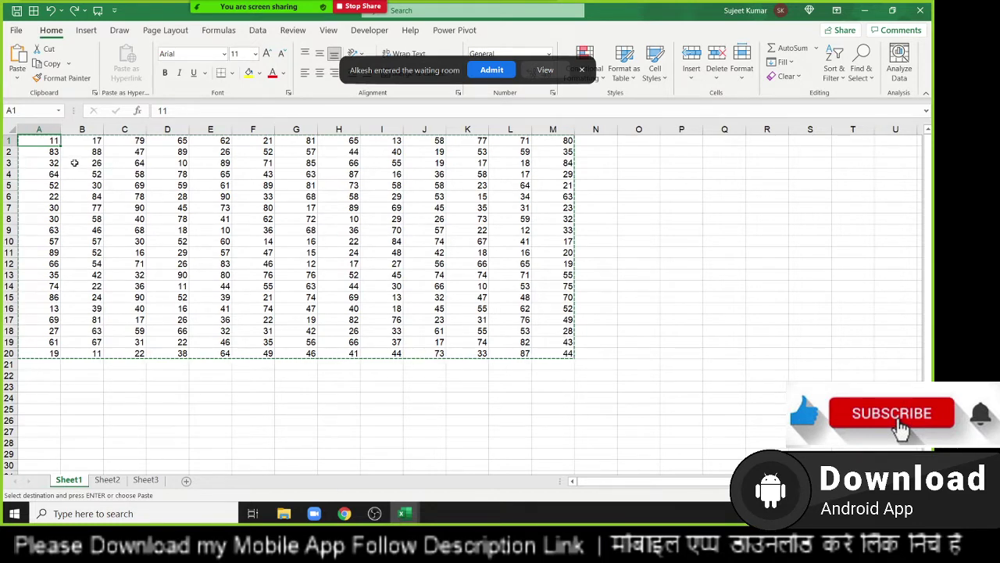
# Cancel the pending copy and select cell A1.
pyautogui.click(75, 163)
pyautogui.press('Escape')
pyautogui.click(59, 153)
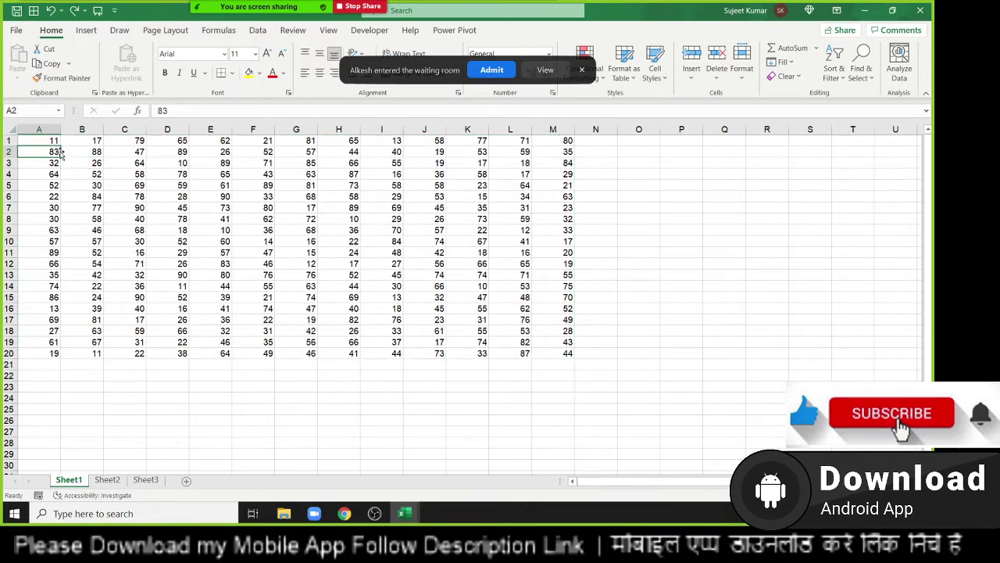
pyautogui.click(54, 140)
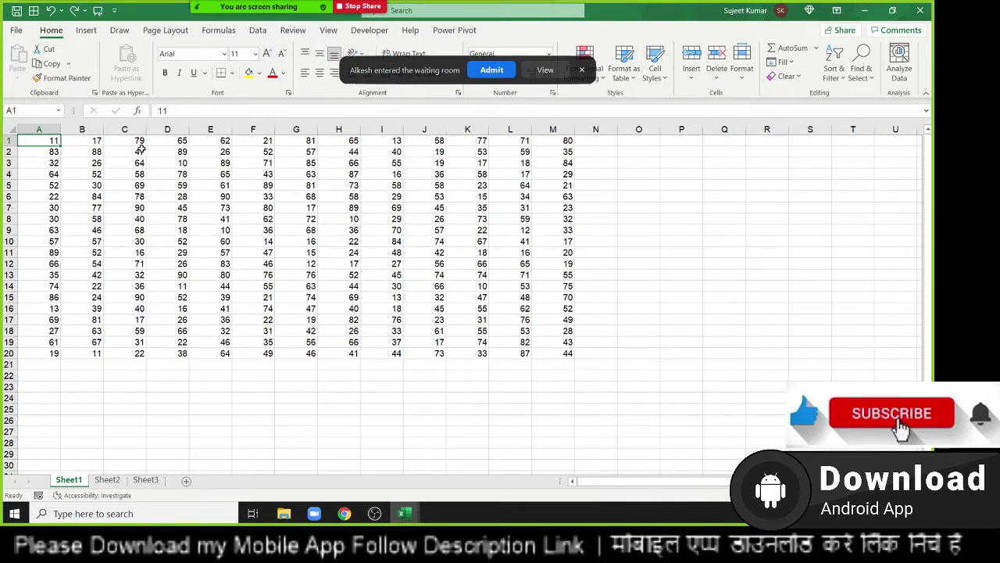
# Extend the selection from A1 across and down, then shrink it back to A1:B1.
pyautogui.hotkey('shift', 'Right')
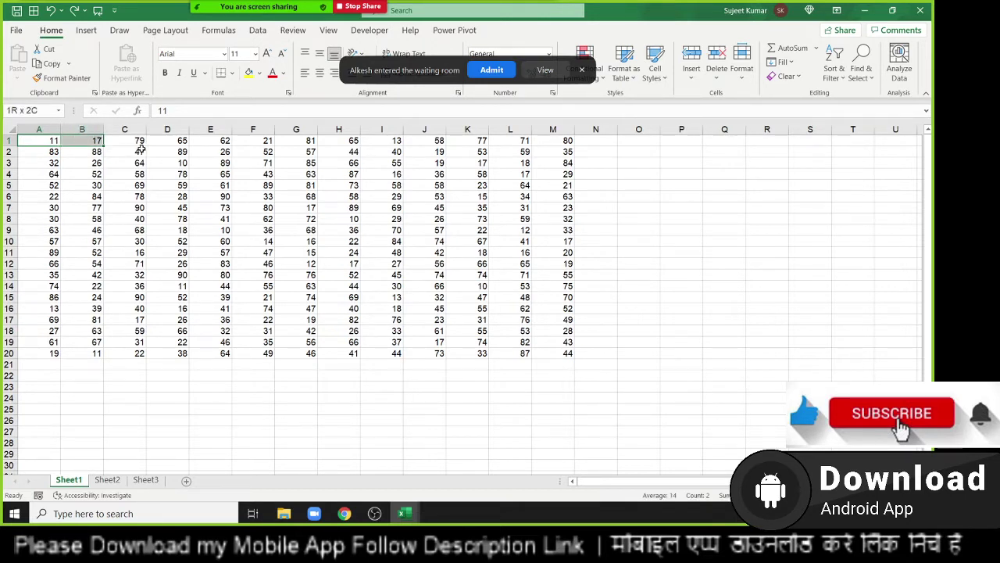
pyautogui.hotkey('shift', 'Right')
pyautogui.hotkey('shift', 'Right')
pyautogui.hotkey('shift', 'Right')
pyautogui.hotkey('shift', 'Right')
pyautogui.hotkey('shift', 'Right')
pyautogui.hotkey('shift', 'Right')
pyautogui.hotkey('shift', 'Right')
pyautogui.hotkey('shift', 'Right')
pyautogui.hotkey('shift', 'Right')
pyautogui.hotkey('shift', 'Right')
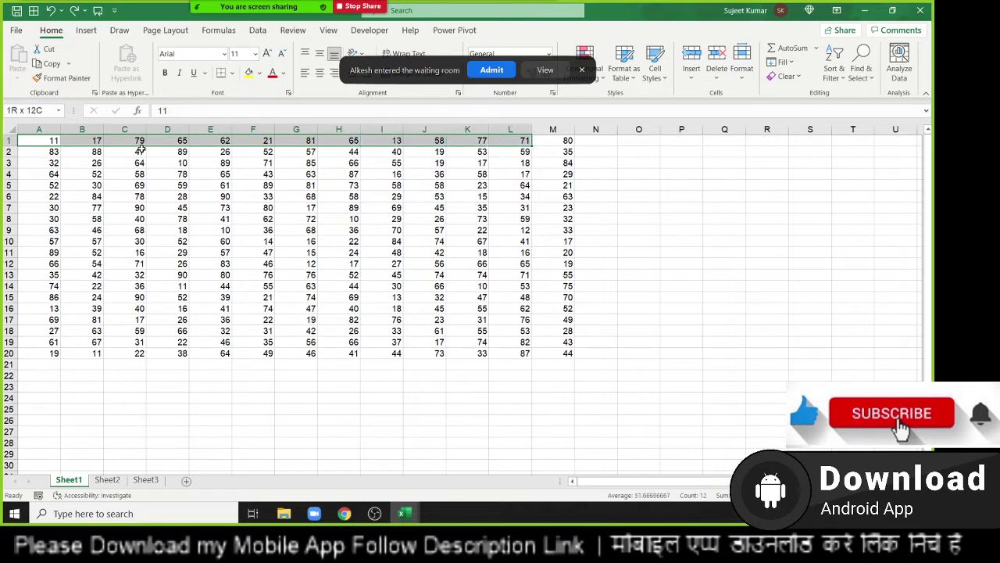
pyautogui.hotkey('shift', 'Down')
pyautogui.hotkey('shift', 'Down')
pyautogui.hotkey('shift', 'Down')
pyautogui.hotkey('shift', 'Down')
pyautogui.hotkey('shift', 'Down')
pyautogui.hotkey('shift', 'Down')
pyautogui.hotkey('shift', 'Down')
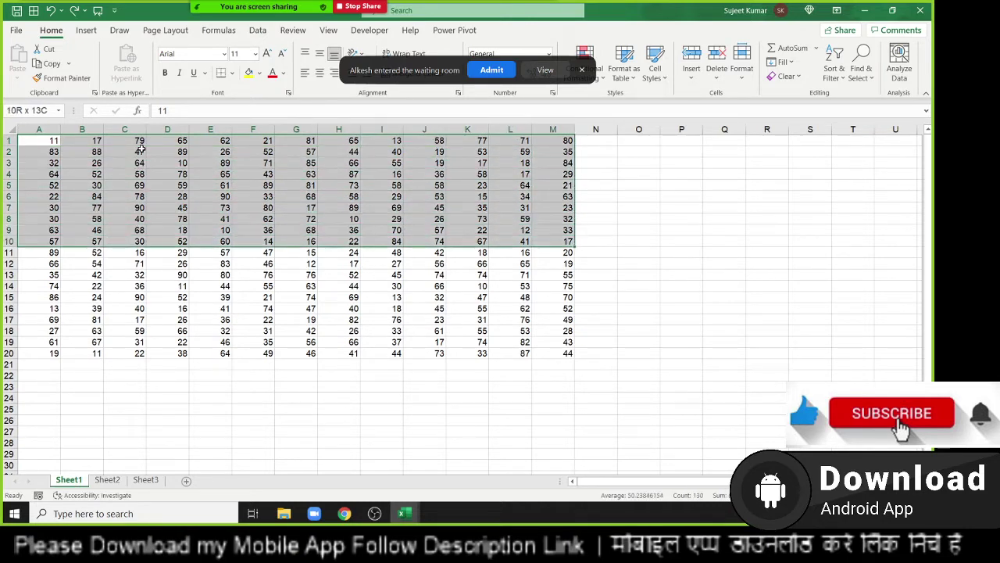
pyautogui.hotkey('shift', 'Down')
pyautogui.hotkey('shift', 'Down')
pyautogui.hotkey('shift', 'Down')
pyautogui.hotkey('shift', 'Down')
pyautogui.hotkey('shift', 'Down')
pyautogui.hotkey('shift', 'Down')
pyautogui.hotkey('shift', 'Down')
pyautogui.hotkey('shift', 'Up')
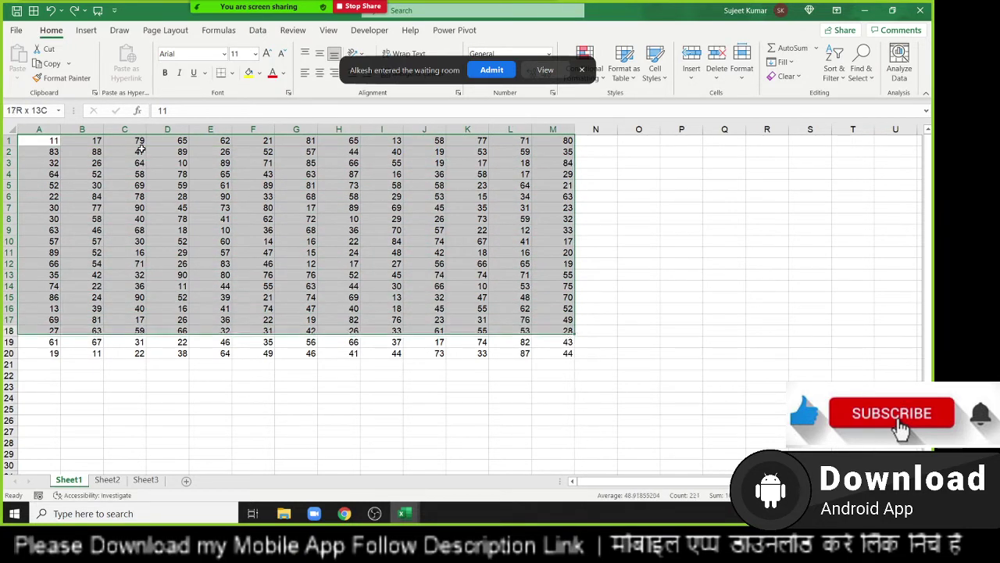
pyautogui.hotkey('shift', 'Up')
pyautogui.hotkey('shift', 'Up')
pyautogui.hotkey('shift', 'Up')
pyautogui.hotkey('shift', 'Up')
pyautogui.hotkey('shift', 'Up')
pyautogui.hotkey('shift', 'Up')
pyautogui.hotkey('shift', 'Up')
pyautogui.hotkey('shift', 'Left')
pyautogui.hotkey('shift', 'Left')
pyautogui.hotkey('shift', 'Left')
pyautogui.hotkey('shift', 'Left')
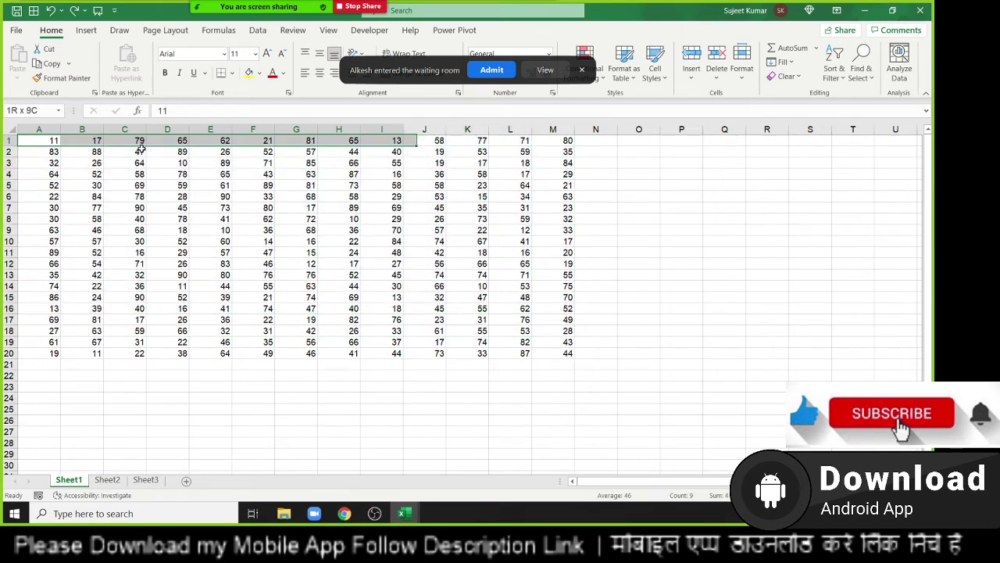
pyautogui.hotkey('shift', 'Left')
pyautogui.hotkey('shift', 'Left')
pyautogui.hotkey('shift', 'Left')
pyautogui.hotkey('shift', 'Left')
pyautogui.hotkey('shift', 'Left')
pyautogui.hotkey('shift', 'Left')
pyautogui.hotkey('shift', 'Left')
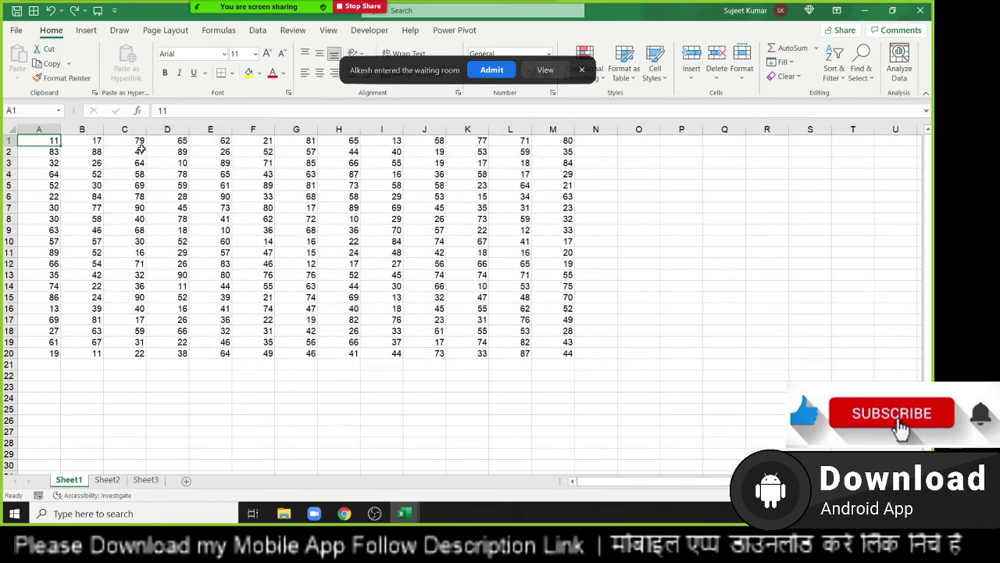
# Move the active cell to A2 and select the whole A1:M20 block with Ctrl+A.
pyautogui.press('Right')
pyautogui.press('Down')
pyautogui.press('Left')
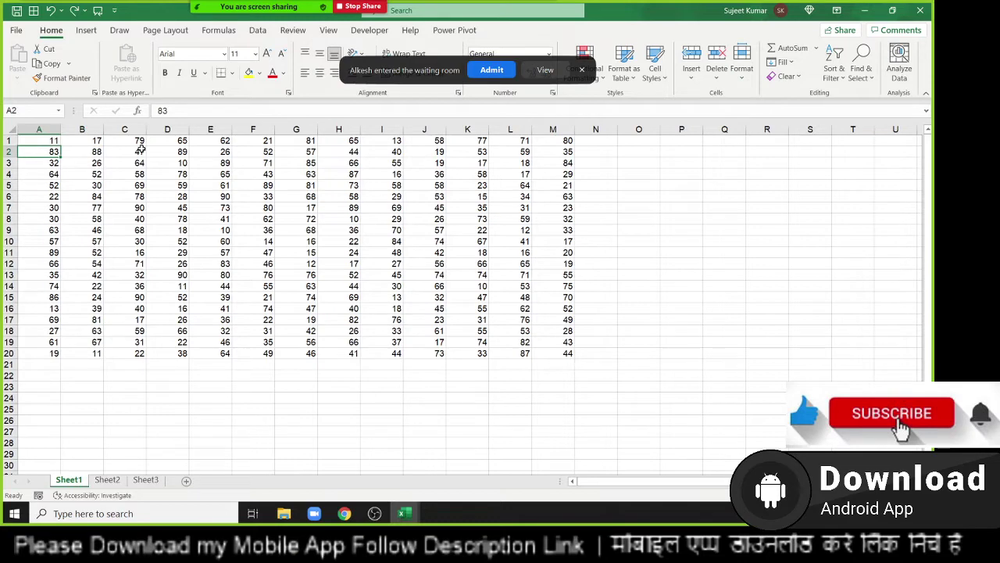
pyautogui.hotkey('ctrl', 'a')
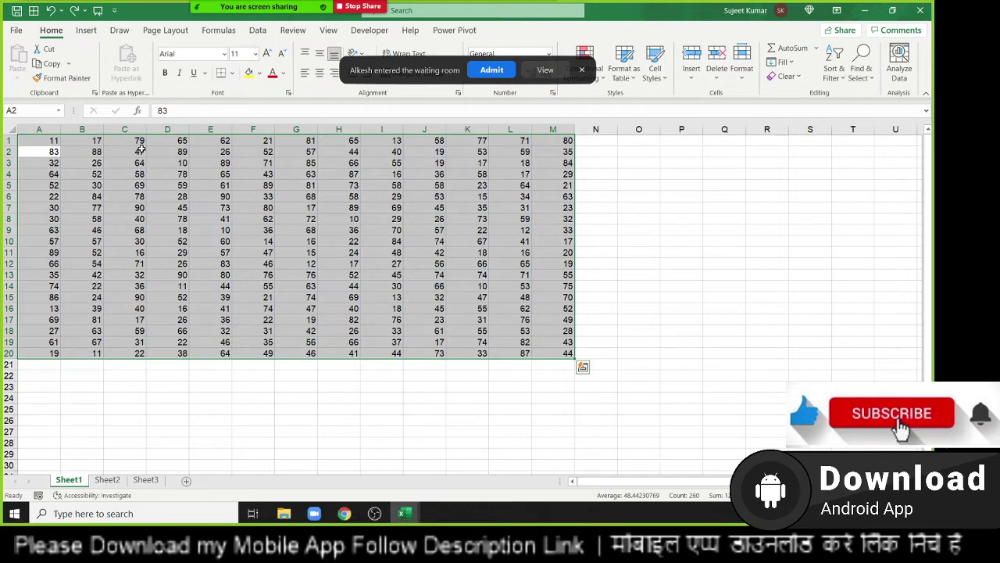
# Select the whole sheet, then return to A1 and copy the =RANDBETWEEN(10,90) formula block.
pyautogui.hotkey('ctrl', 'a')
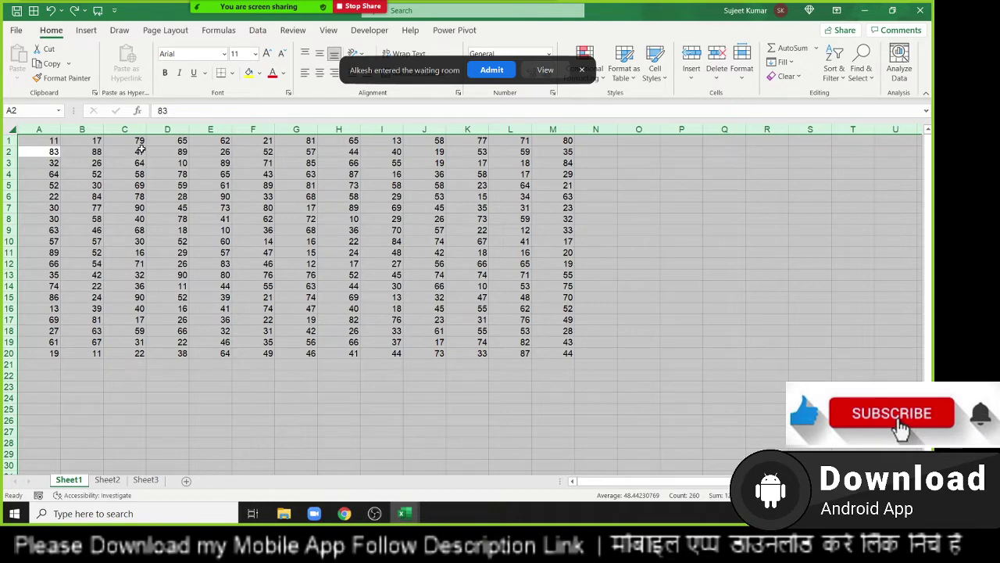
pyautogui.click(161, 218)
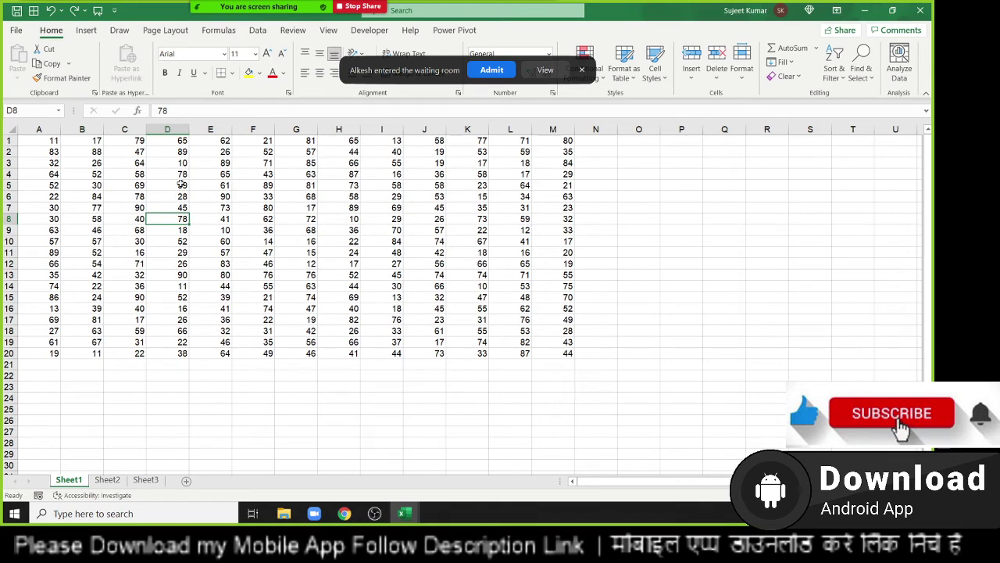
pyautogui.click(50, 141)
pyautogui.hotkey('ctrl', 'z')
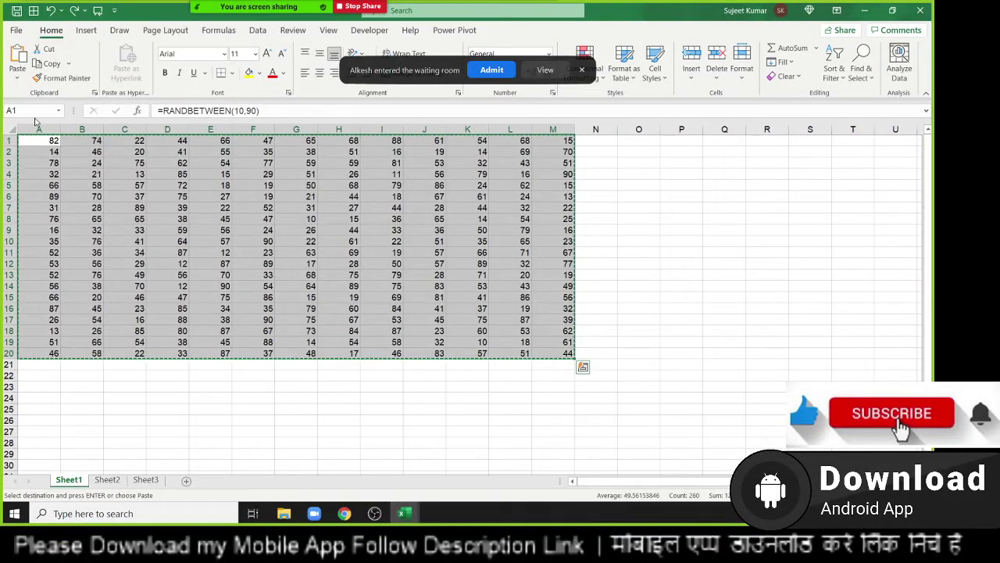
# Paste the copied block back as values only, then select A5, F11, column G and row 8.
pyautogui.click(17, 76)
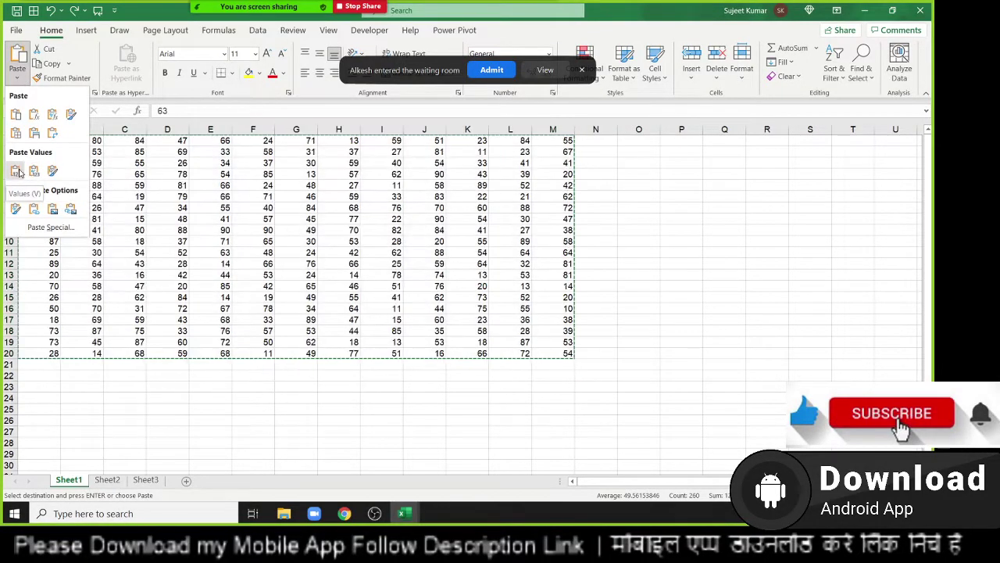
pyautogui.click(33, 171)
pyautogui.click(49, 188)
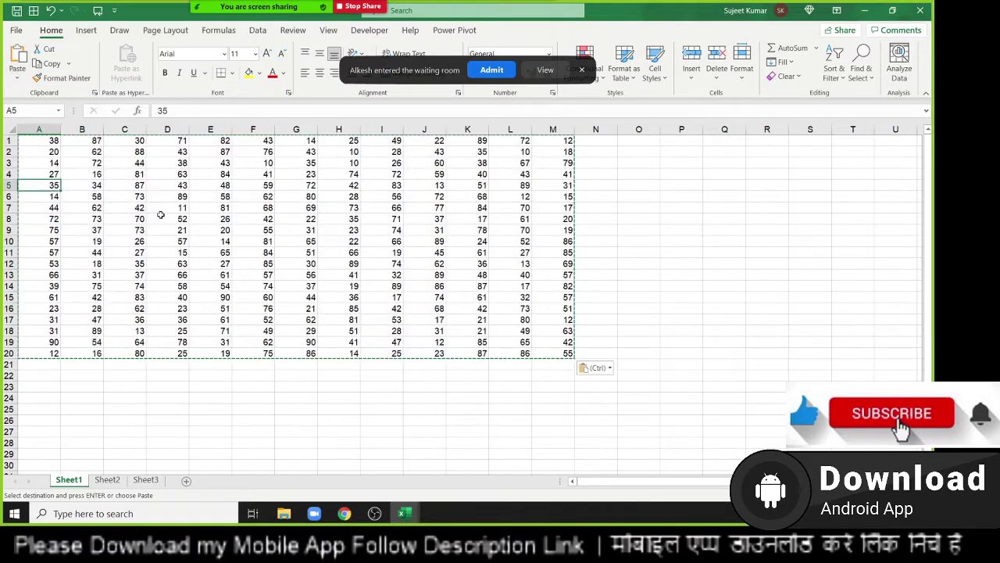
pyautogui.click(258, 252)
pyautogui.click(312, 129)
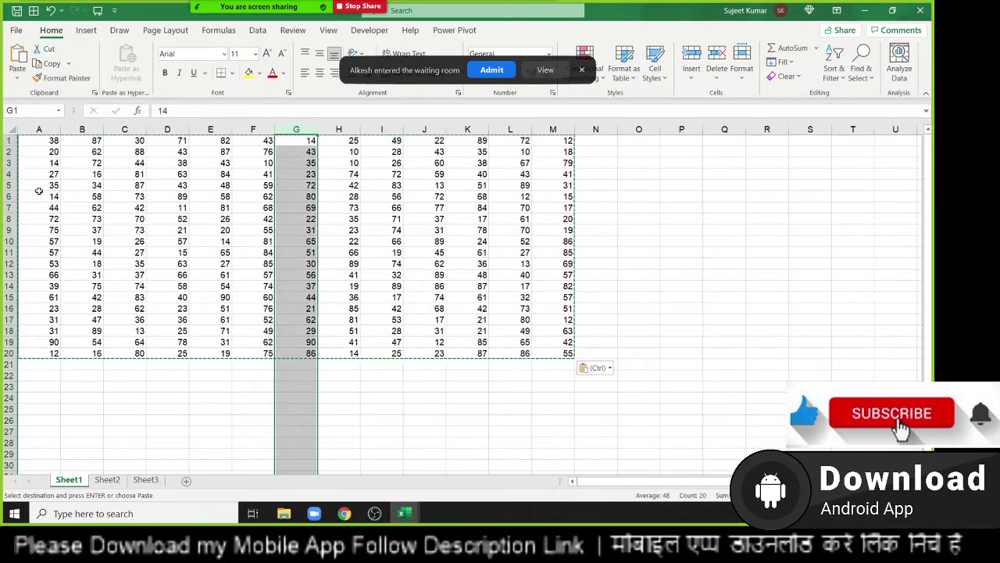
pyautogui.click(7, 220)
# Insert a blank row at row 8 and select the data block above it.
pyautogui.rightClick(8, 220)
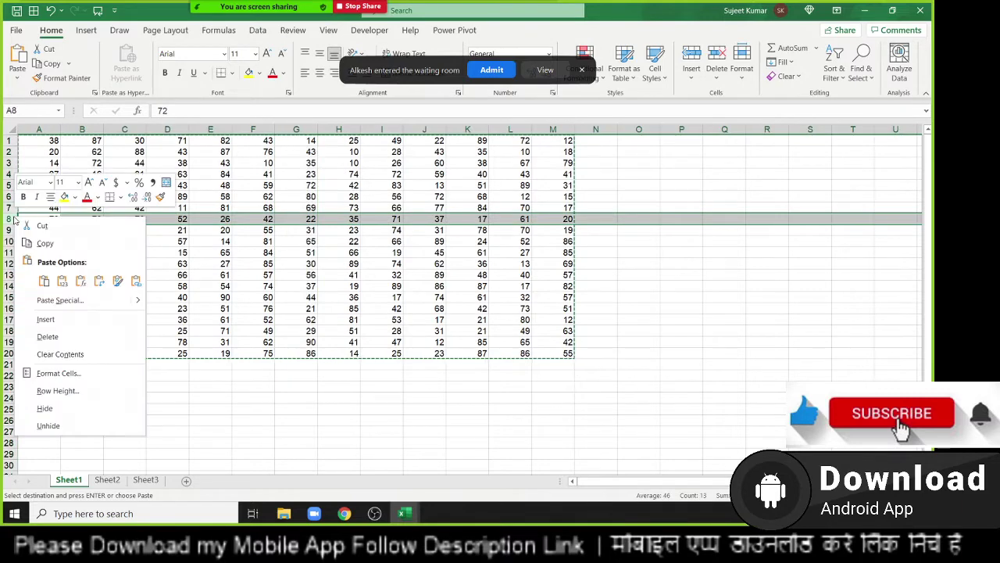
pyautogui.click(45, 318)
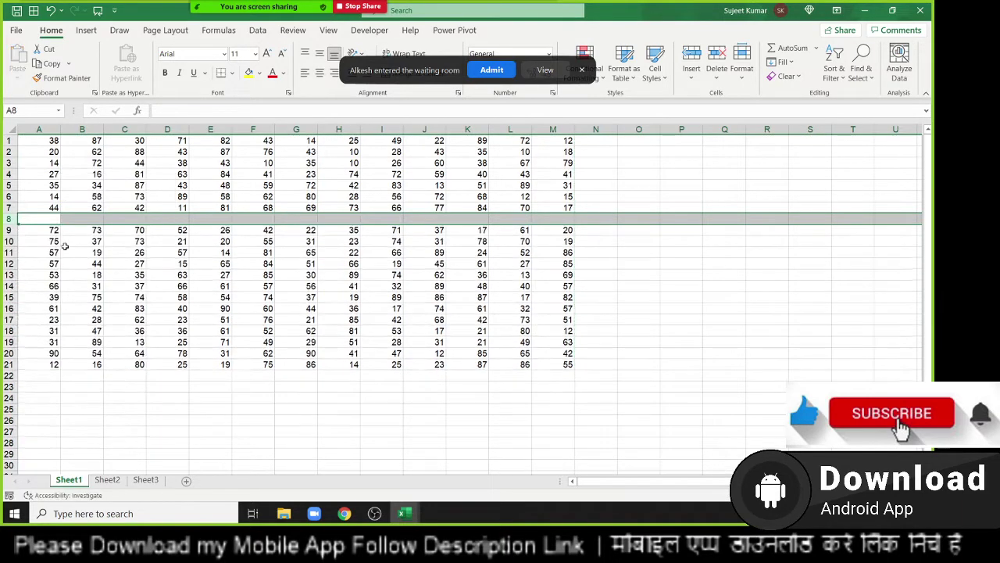
pyautogui.click(52, 156)
pyautogui.hotkey('ctrl', 'a')
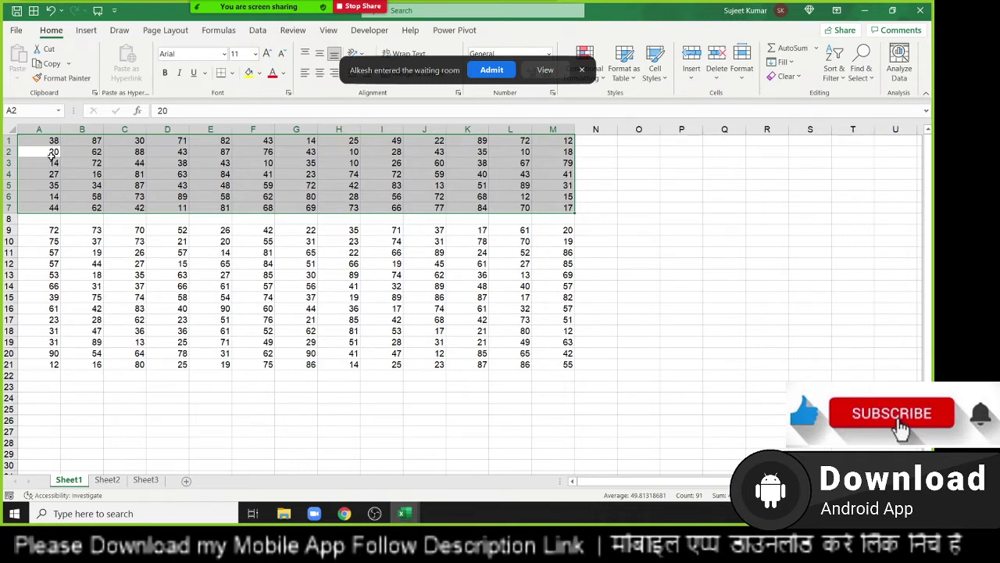
# Enter 1 in G8 and select the whole connected data block.
pyautogui.click(278, 219)
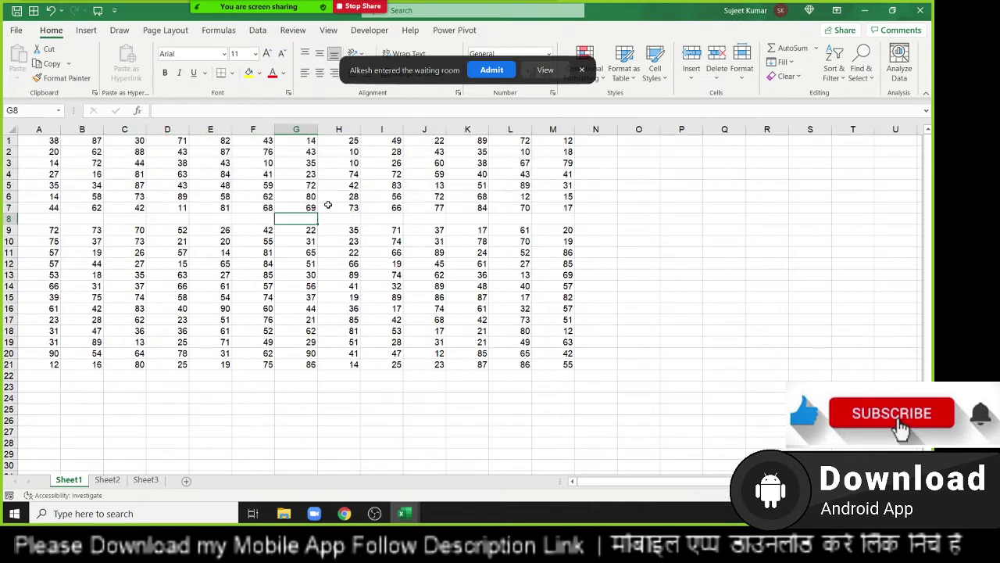
pyautogui.write('1')
pyautogui.click(348, 197)
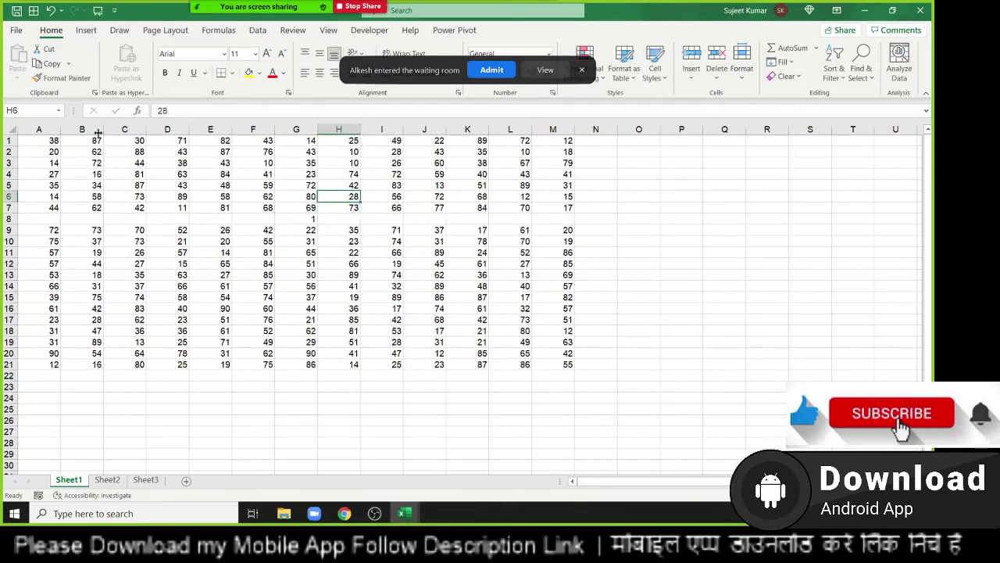
pyautogui.click(54, 150)
pyautogui.hotkey('ctrl', 'a')
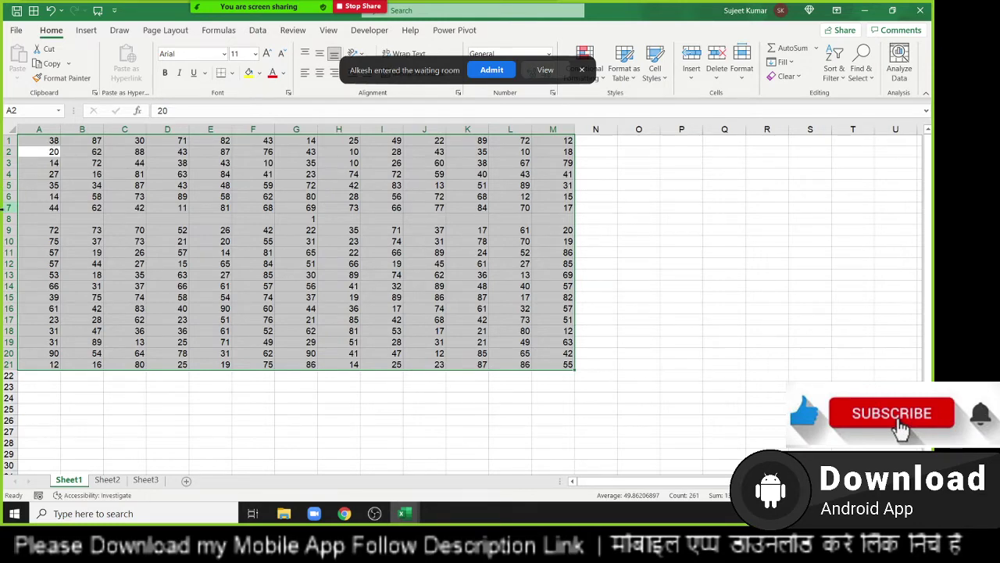
pyautogui.click(42, 219)
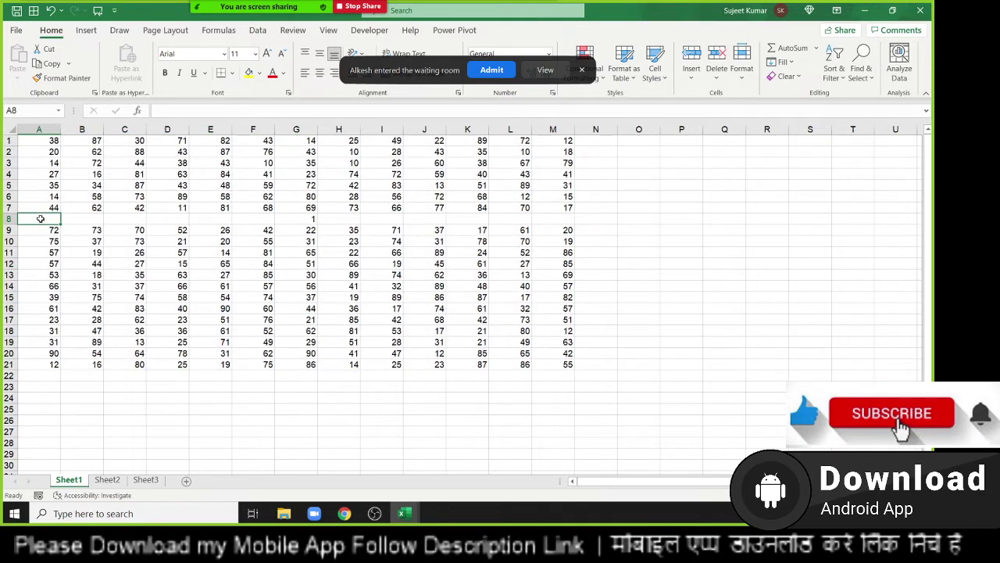
# Clear the 1 from G8 and delete the empty row 8.
pyautogui.hotkey('ctrl', 'Right')
pyautogui.press('Delete')
pyautogui.click(8, 218)
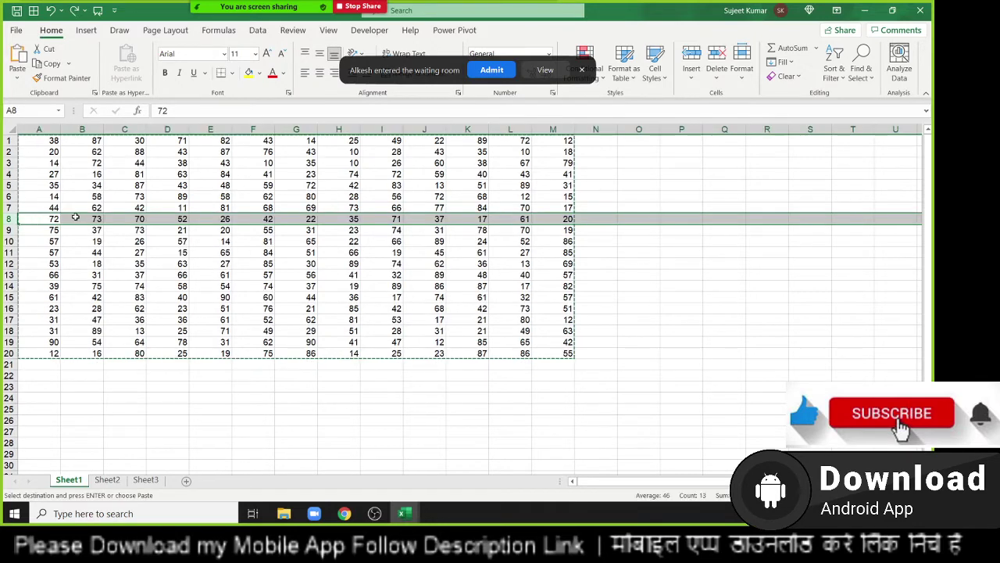
pyautogui.hotkey('ctrl', '-')
# Insert a blank column at G and select the data blocks on either side of it.
pyautogui.click(297, 129)
pyautogui.hotkey('ctrl', 'shift', '+')
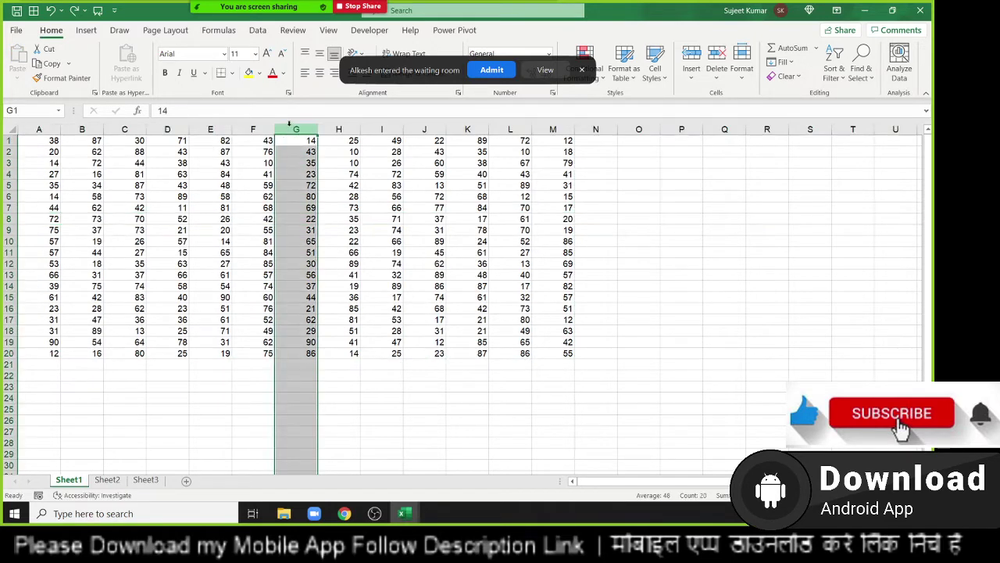
pyautogui.click(127, 130)
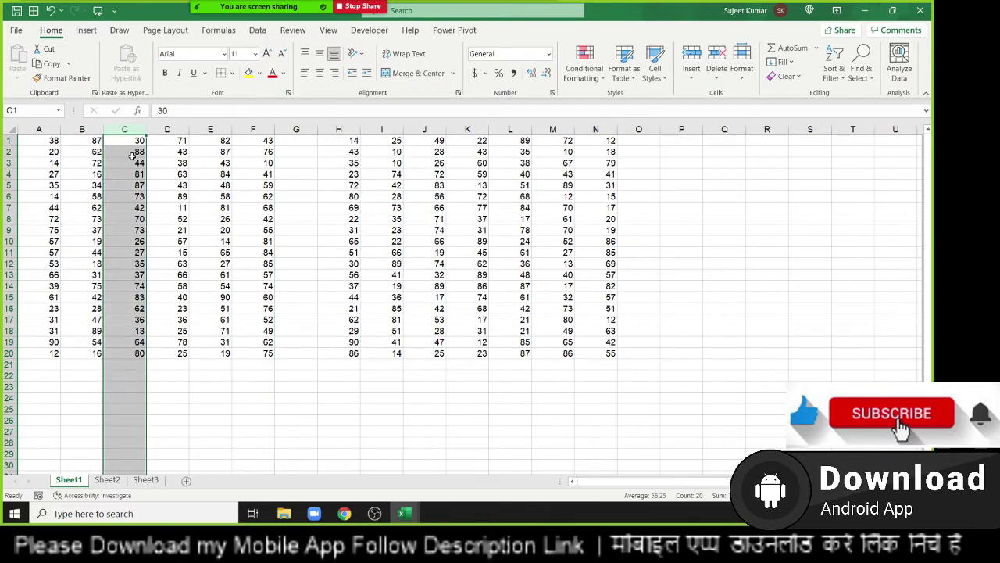
pyautogui.click(135, 158)
pyautogui.hotkey('ctrl', 'a')
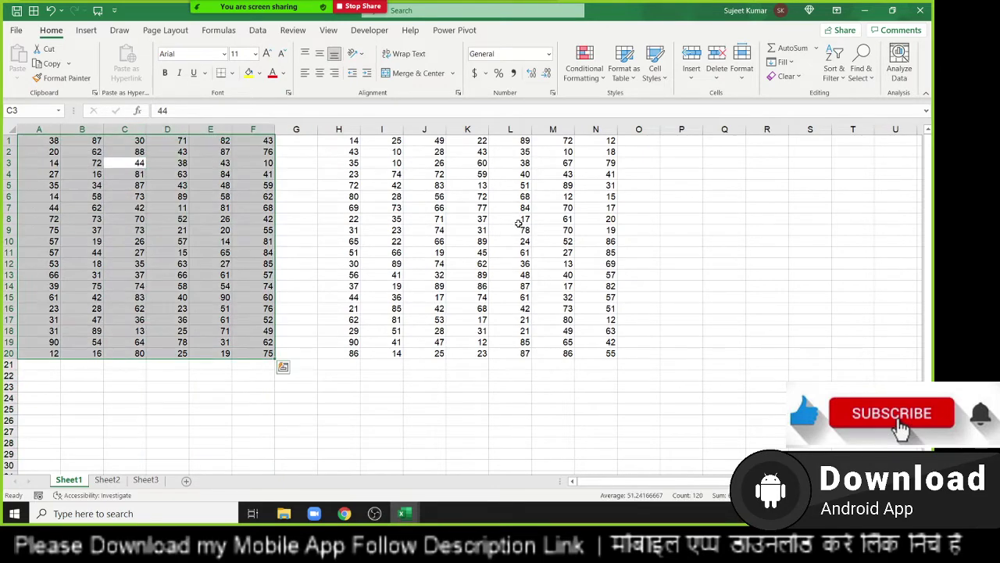
pyautogui.click(520, 222)
pyautogui.hotkey('ctrl', 'a')
# Delete the empty column G so the data shifts left, then select cell A1.
pyautogui.click(386, 192)
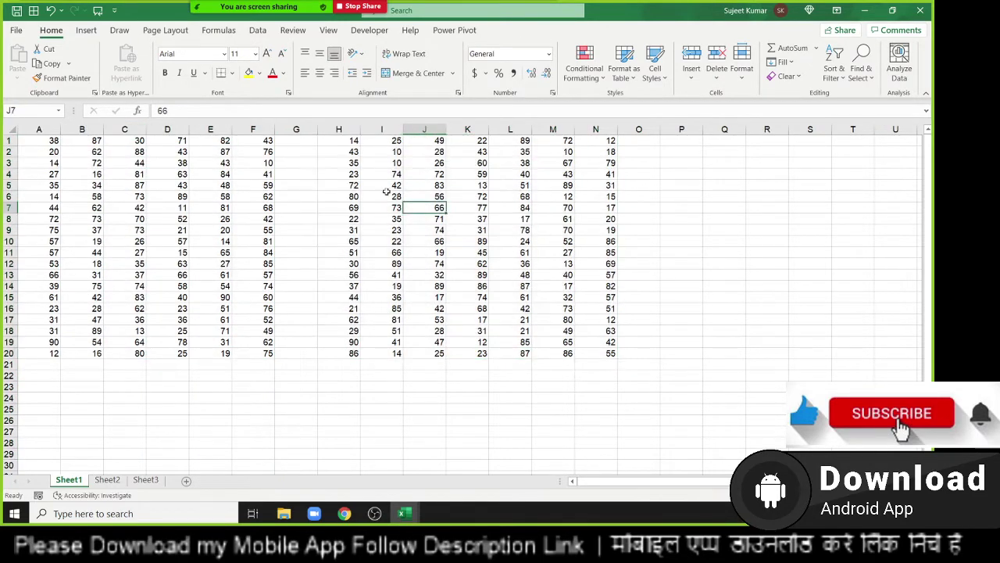
pyautogui.click(295, 129)
pyautogui.hotkey('ctrl', '-')
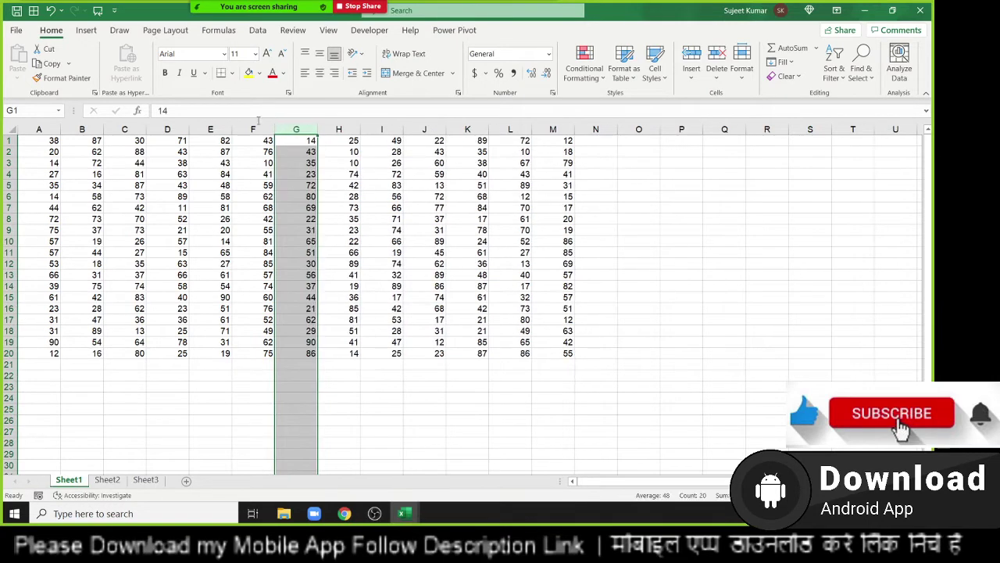
pyautogui.click(124, 184)
pyautogui.click(56, 142)
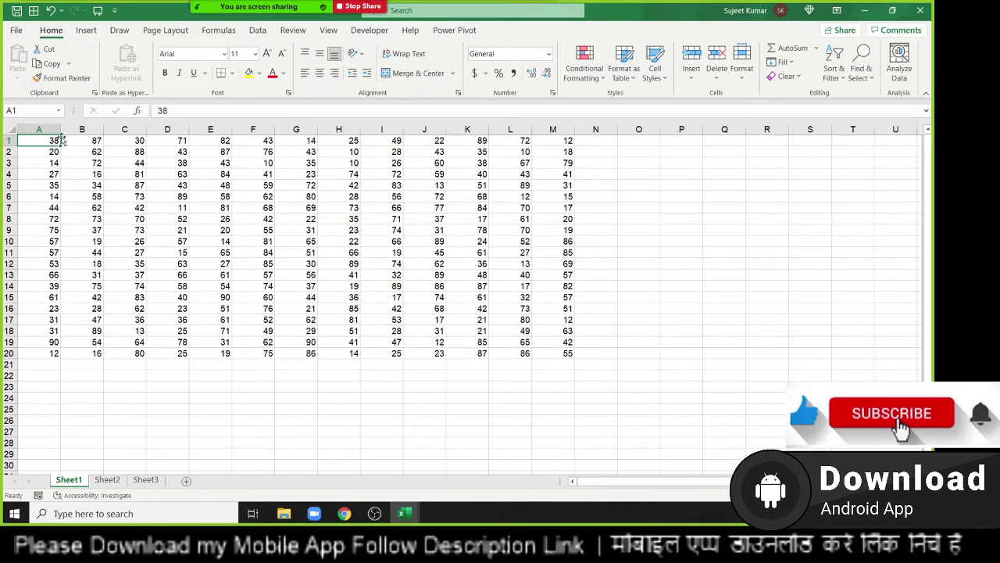
# Enter the letter a in cells N6, O3 and P3.
pyautogui.click(587, 195)
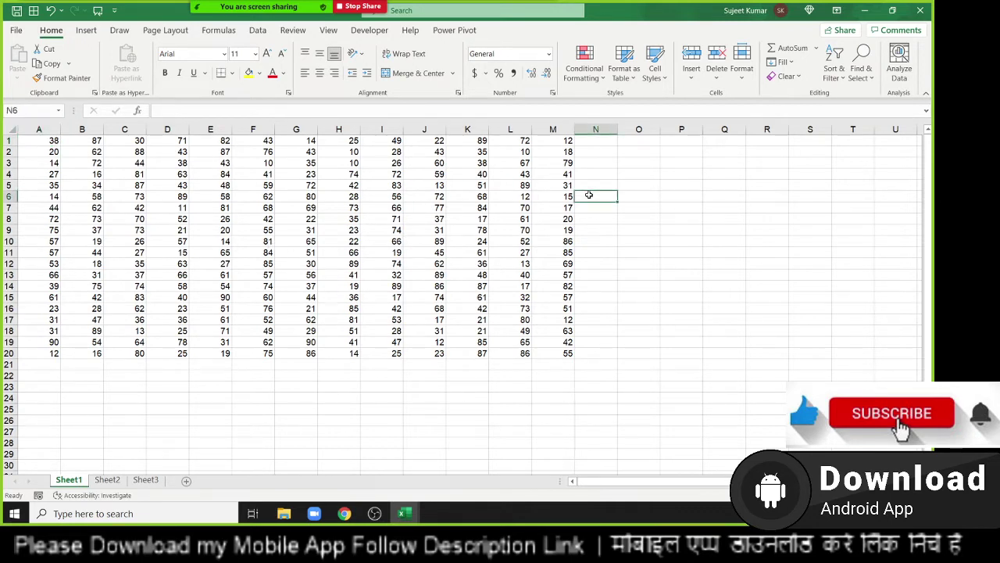
pyautogui.write('a')
pyautogui.click(647, 163)
pyautogui.write('a')
pyautogui.click(697, 160)
pyautogui.write('a')
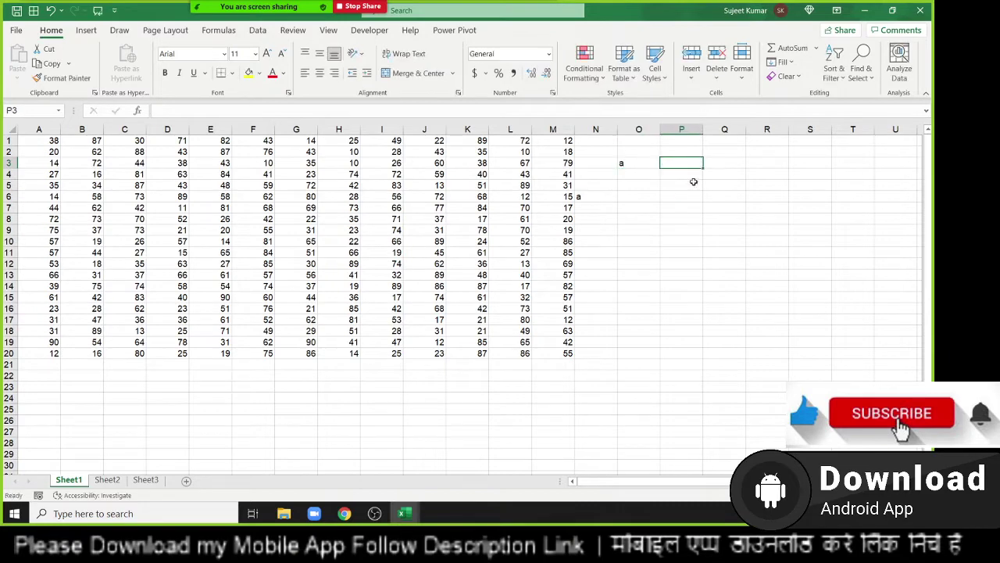
pyautogui.click(684, 197)
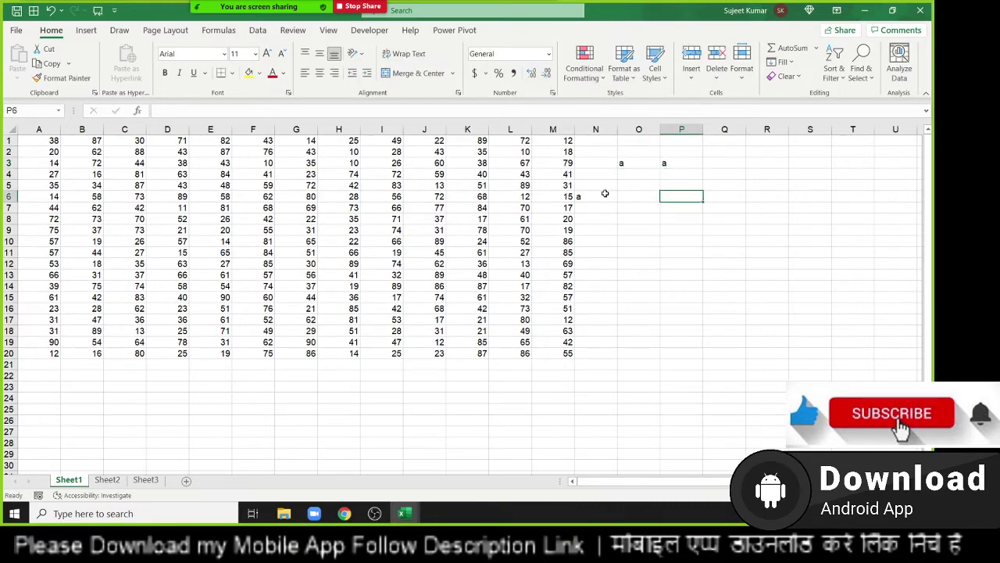
# Select the connected table, then try moving column N cells and cancel the replace prompt.
pyautogui.click(399, 196)
pyautogui.hotkey('ctrl', 'a')
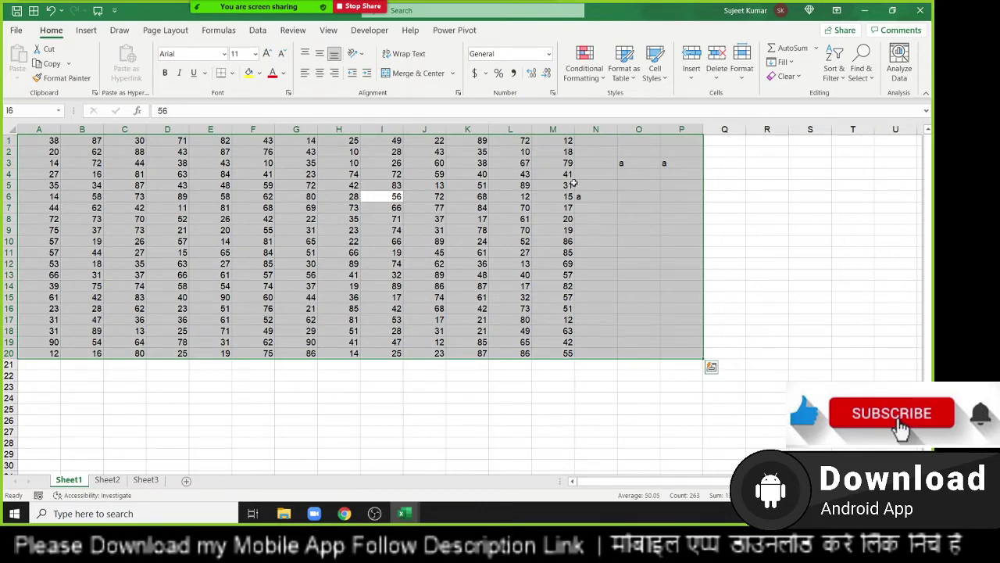
pyautogui.click(504, 184)
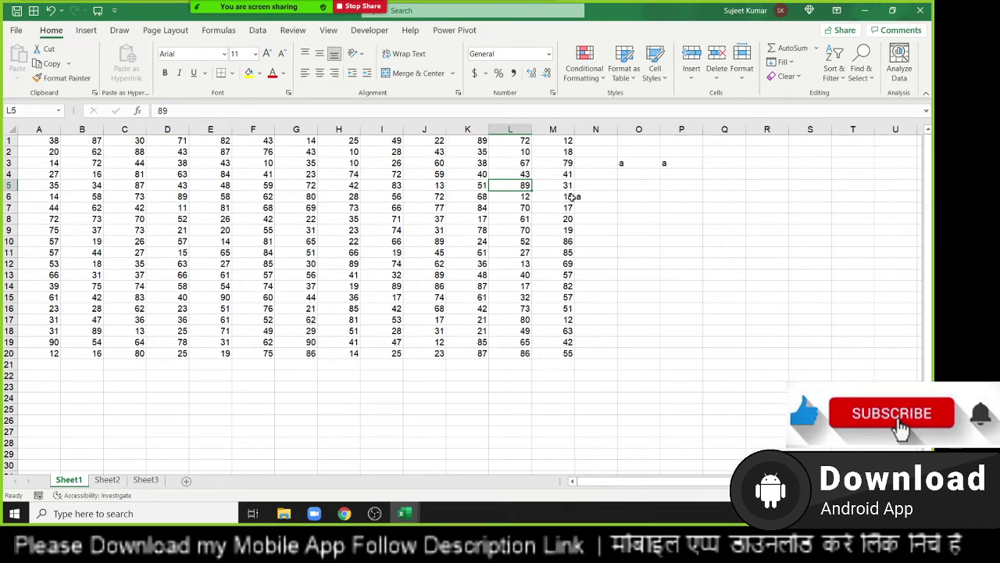
pyautogui.moveTo(615, 275)
pyautogui.mouseDown()
pyautogui.moveTo(599, 142)
pyautogui.moveTo(638, 151)
pyautogui.mouseUp()
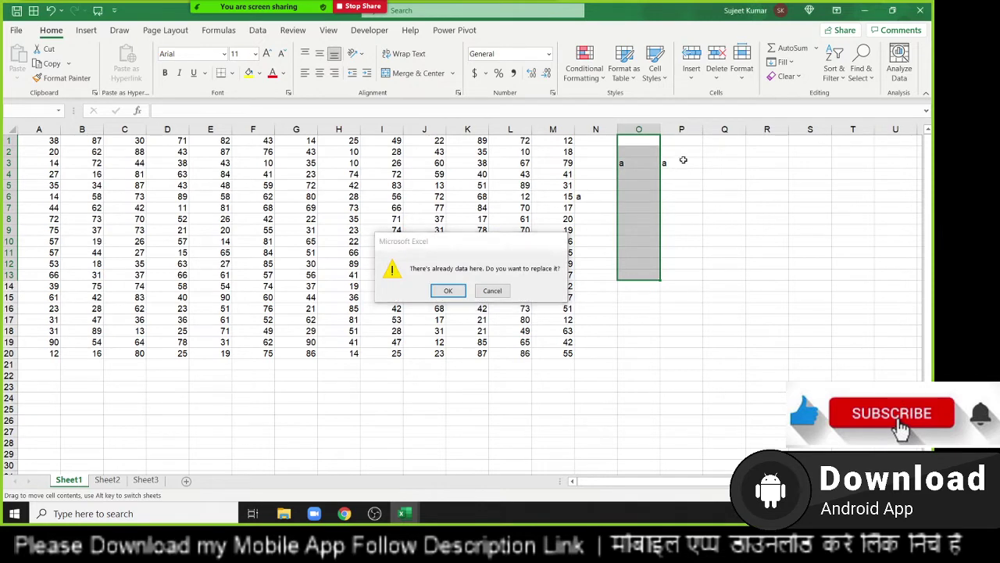
pyautogui.press('Escape')
pyautogui.click(637, 139)
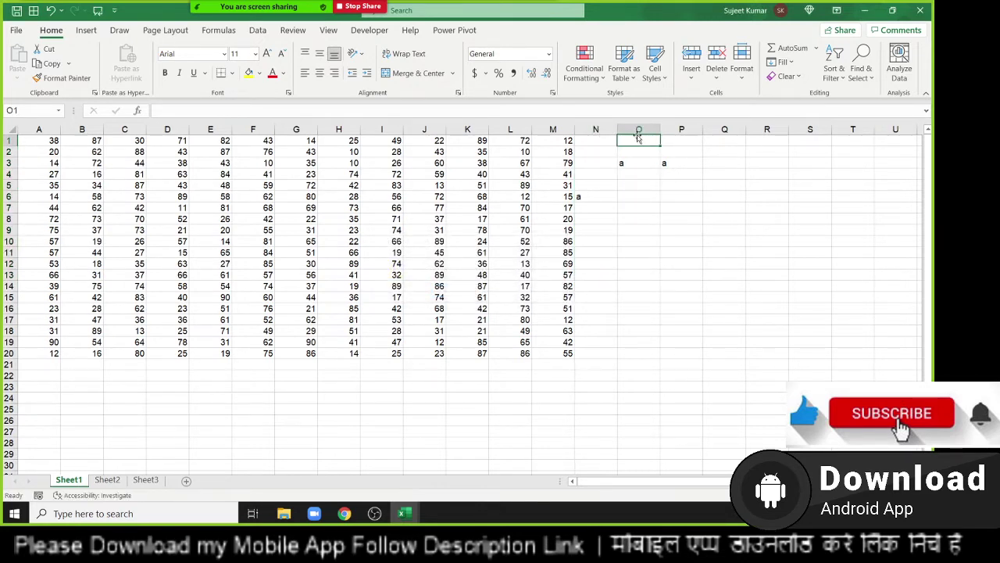
pyautogui.click(610, 142)
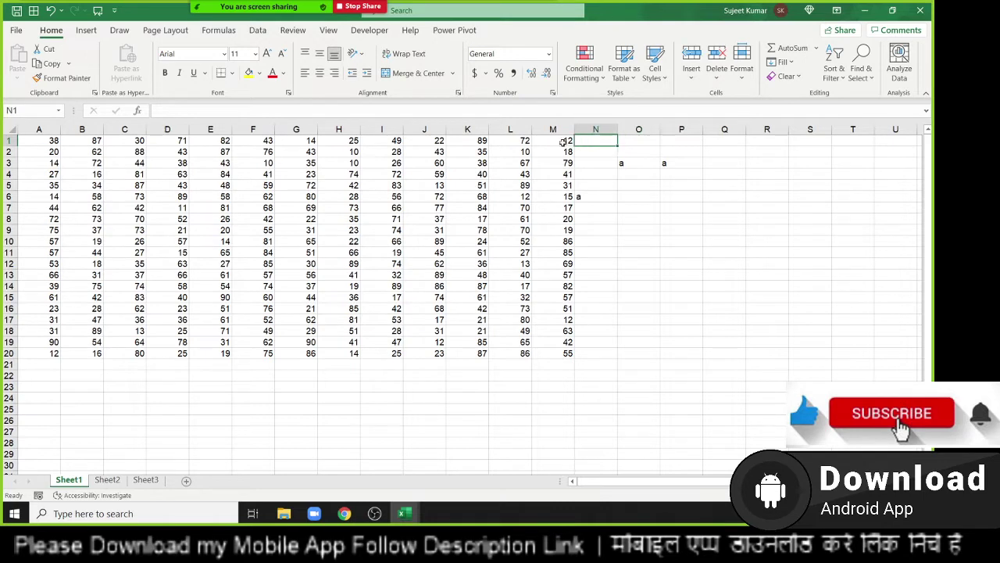
pyautogui.click(41, 142)
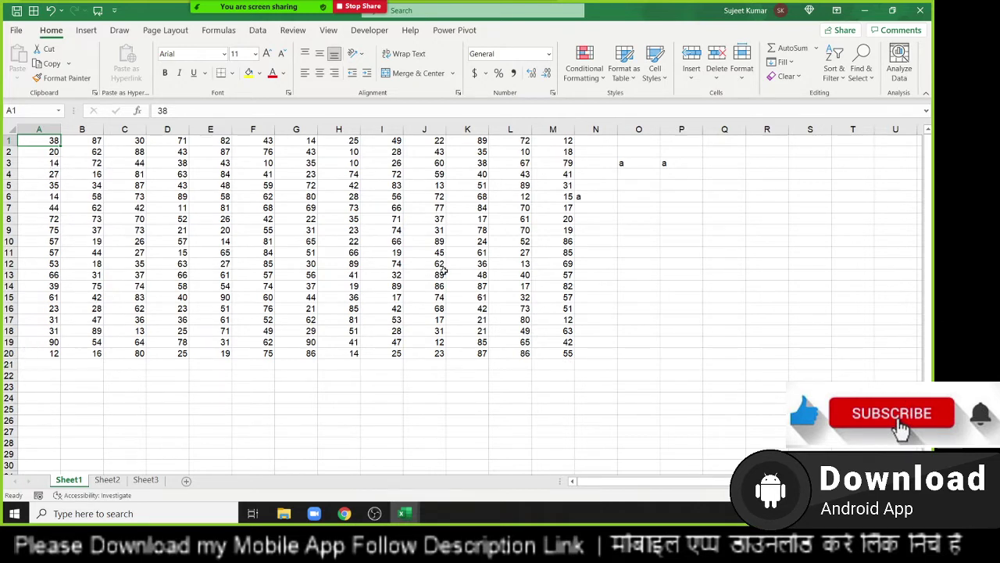
pyautogui.press('Down')
pyautogui.press('Down')
pyautogui.press('Down')
pyautogui.press('Down')
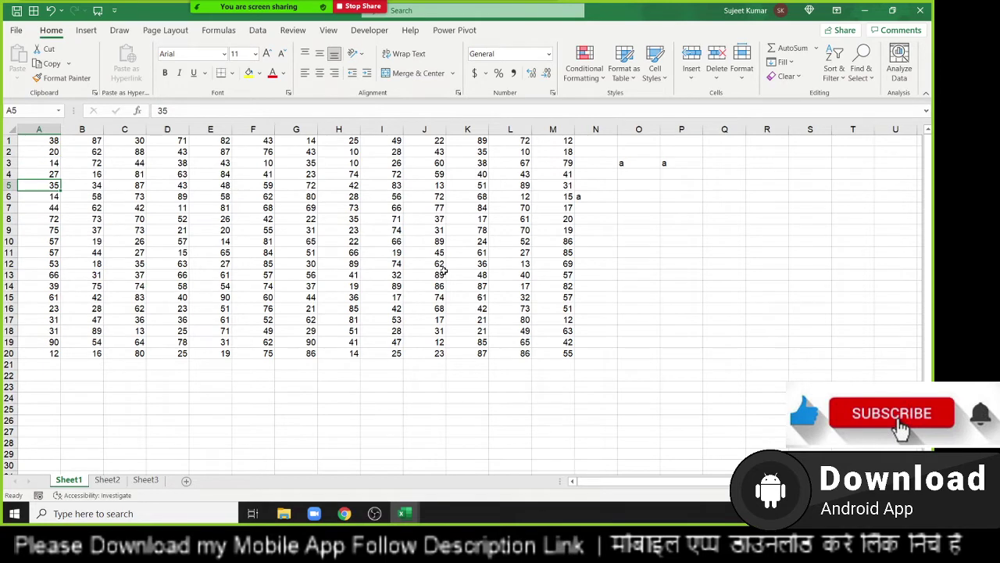
pyautogui.click(33, 142)
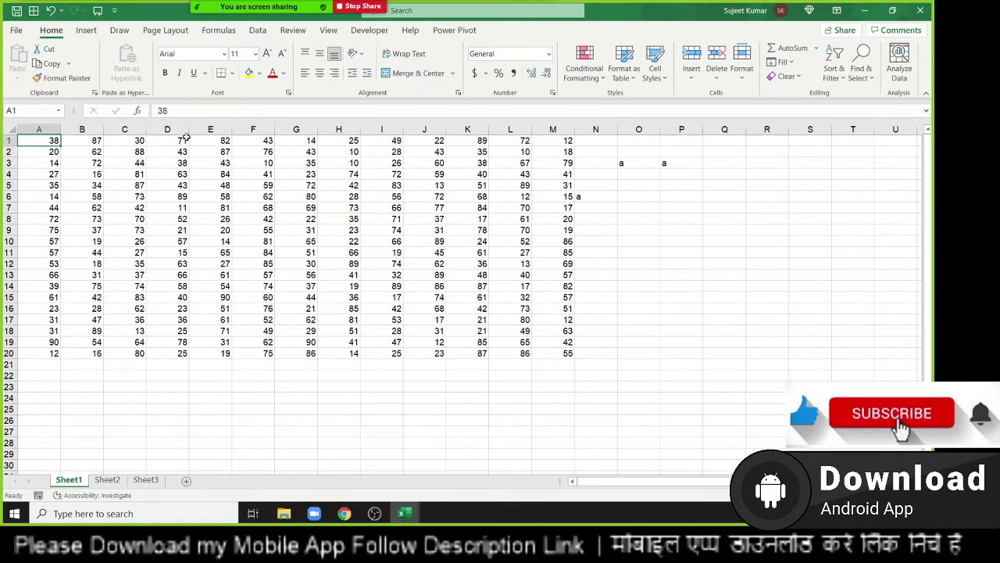
pyautogui.hotkey('ctrl', 'Down')
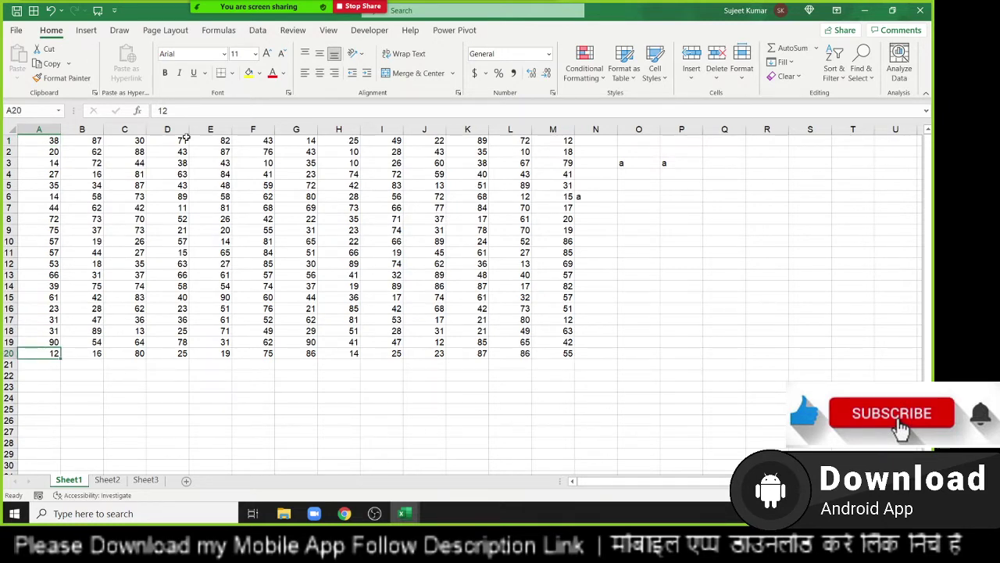
pyautogui.press('Up')
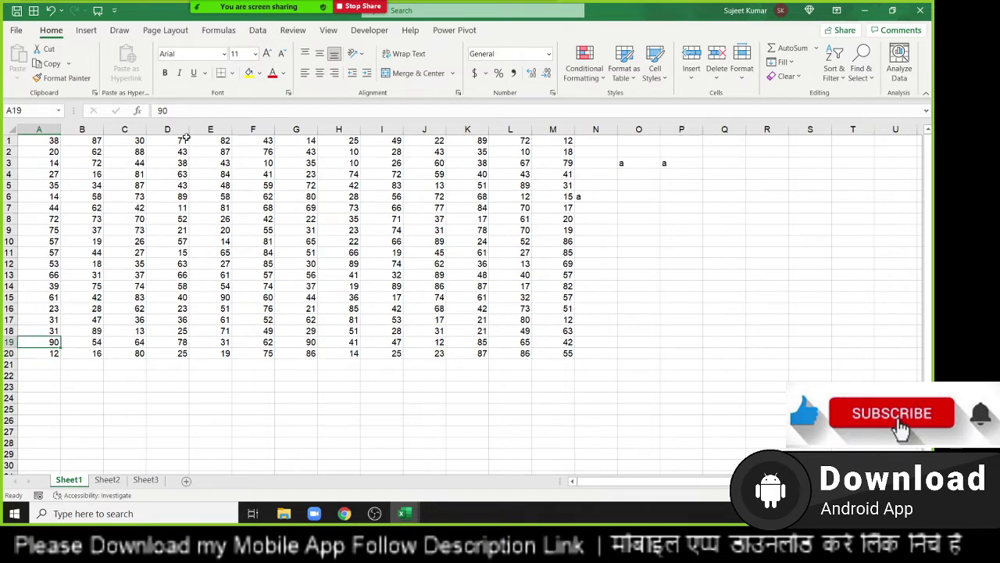
pyautogui.hotkey('ctrl', 'Up')
pyautogui.hotkey('ctrl', 'Down')
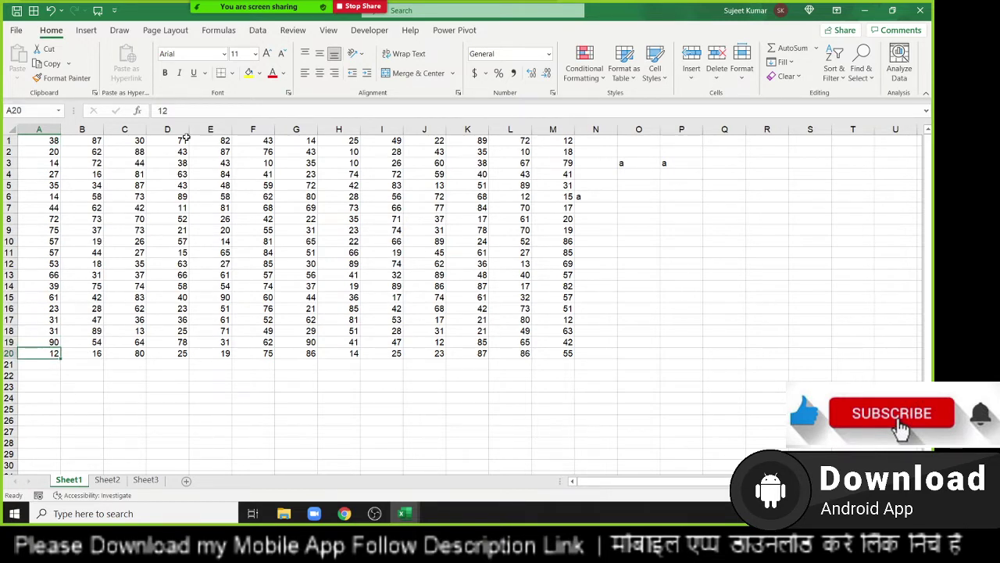
pyautogui.hotkey('ctrl', 'Up')
pyautogui.hotkey('ctrl', 'Right')
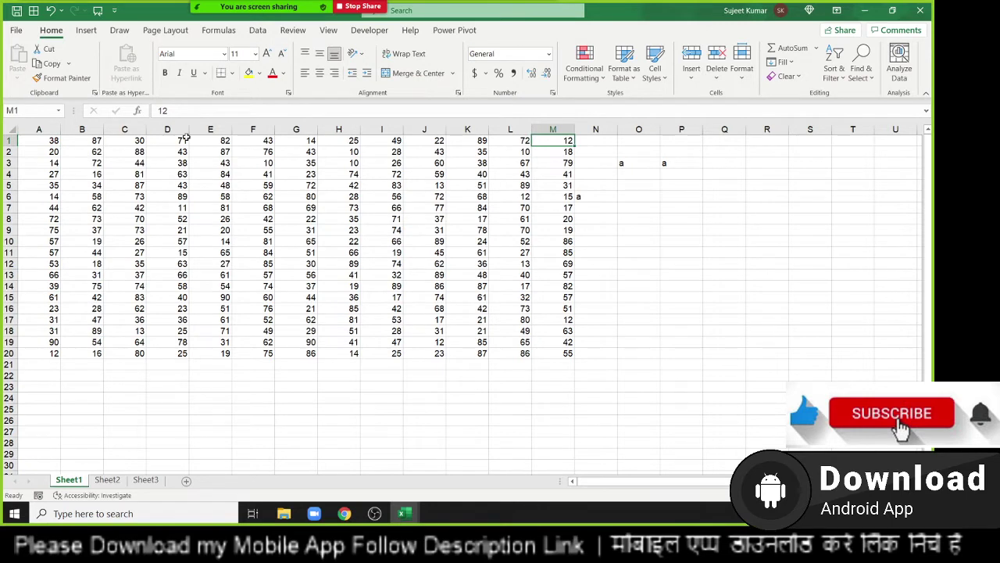
pyautogui.hotkey('ctrl', 'Down')
pyautogui.hotkey('ctrl', 'Left')
pyautogui.hotkey('ctrl', 'Up')
pyautogui.hotkey('ctrl', 'Right')
pyautogui.hotkey('ctrl', 'Down')
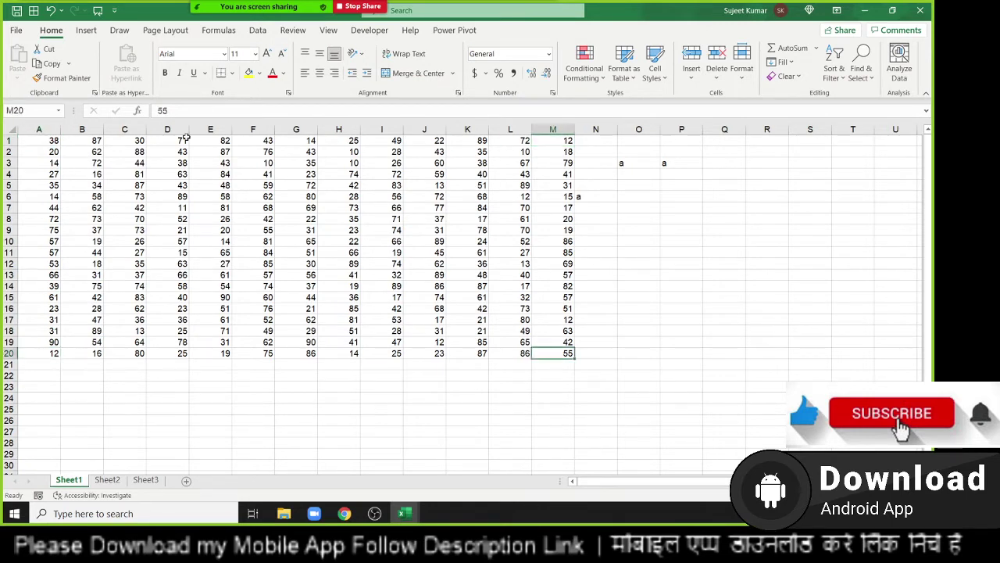
pyautogui.hotkey('ctrl', 'Left')
pyautogui.hotkey('ctrl', 'Up')
pyautogui.hotkey('ctrl', 'Right')
pyautogui.hotkey('ctrl', 'Left')
pyautogui.hotkey('ctrl', 'Down')
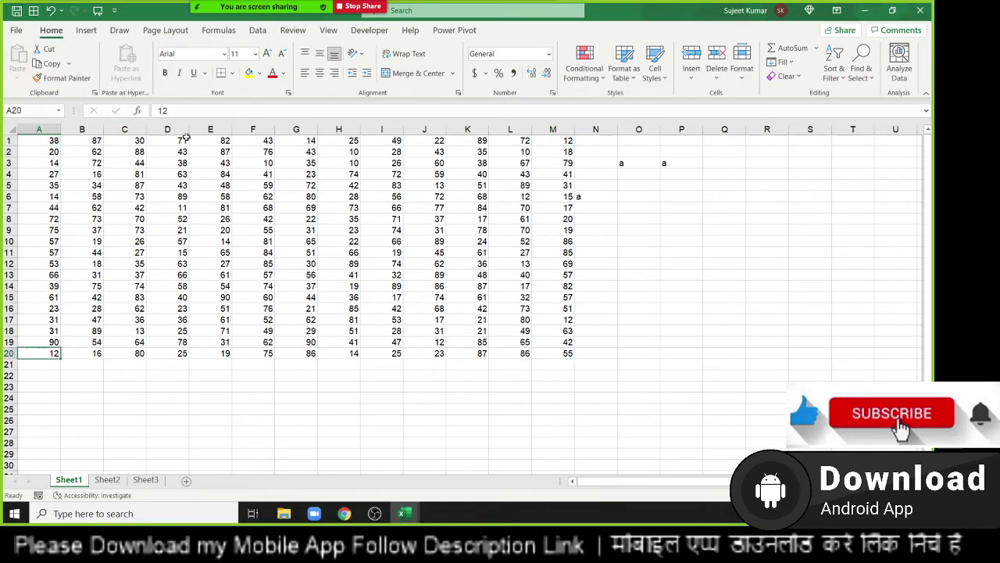
# Select column A's values A1:A20, then the empty cells A21 and A22 below.
pyautogui.scroll(-1, 150, 156)
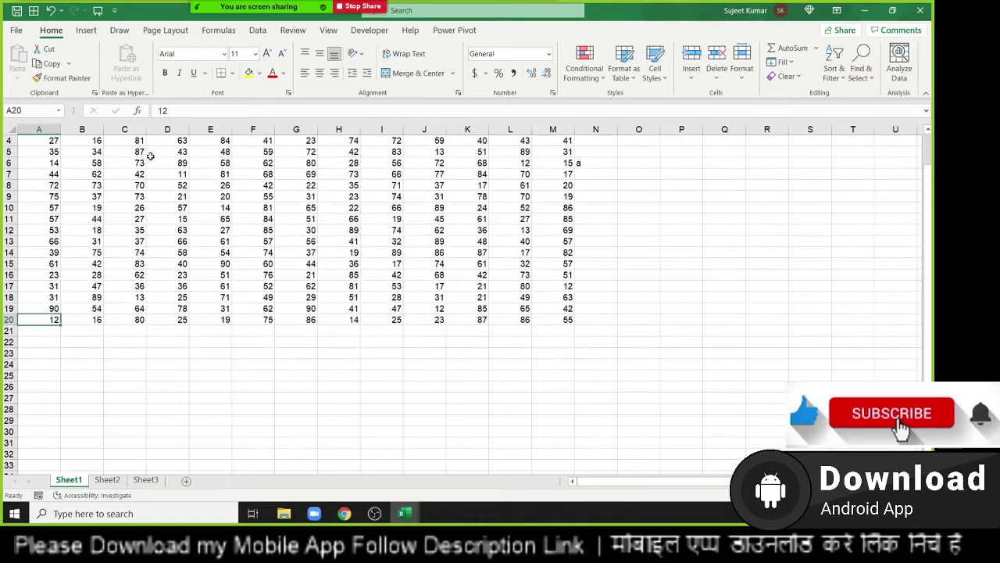
pyautogui.scroll(1, 73, 321)
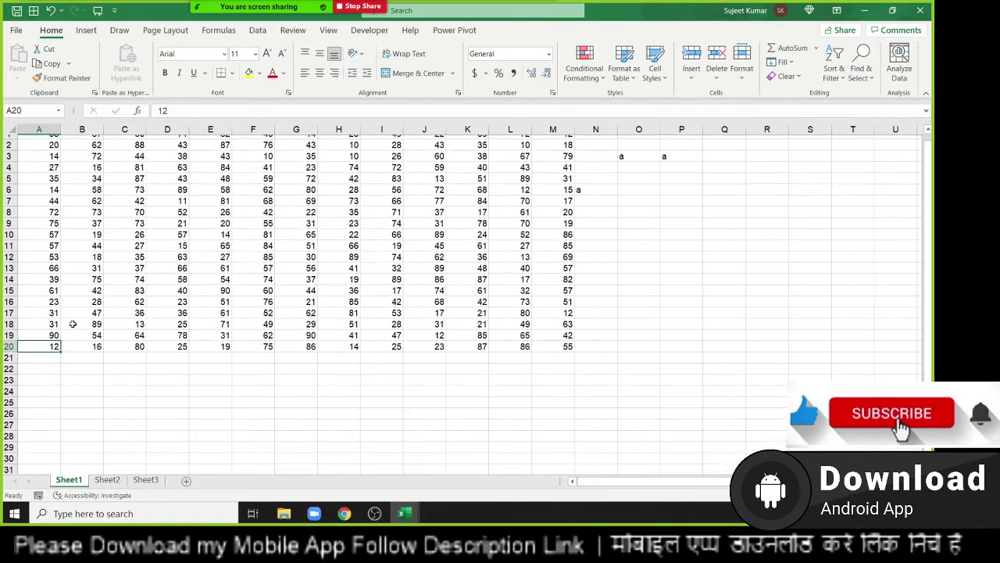
pyautogui.moveTo(51, 142)
pyautogui.mouseDown()
pyautogui.moveTo(64, 332)
pyautogui.moveTo(48, 357)
pyautogui.mouseUp()
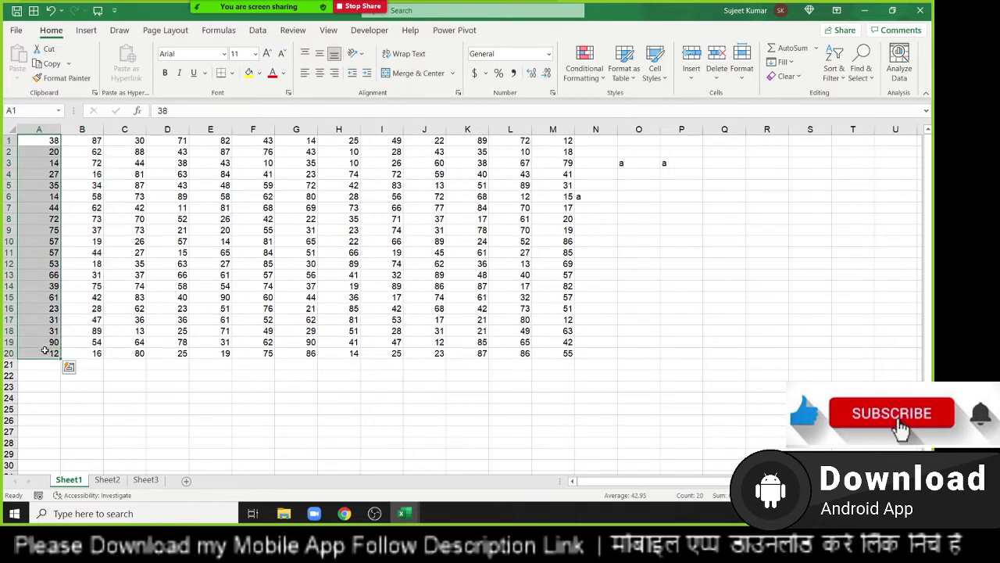
pyautogui.click(48, 358)
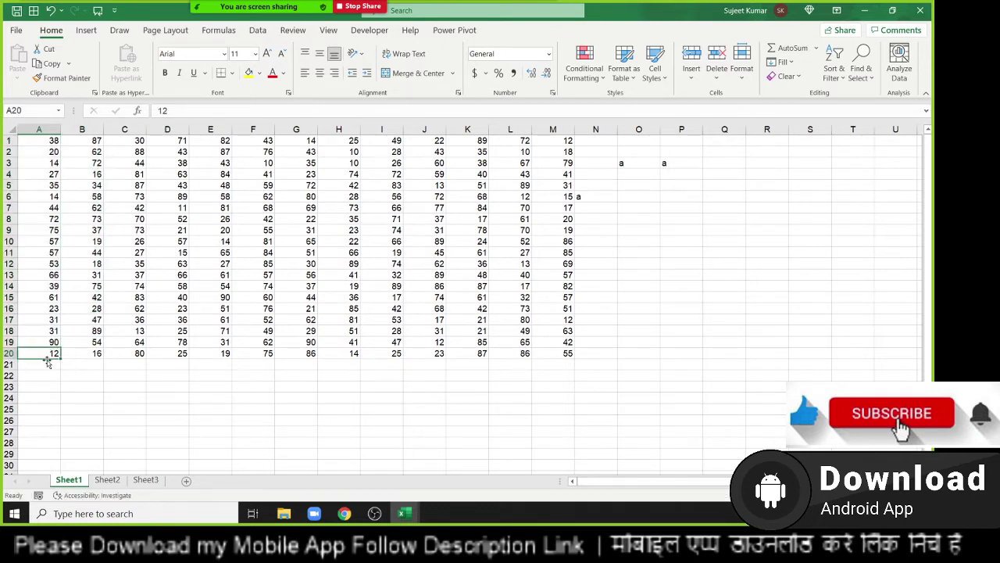
pyautogui.click(49, 372)
pyautogui.click(50, 376)
# Jump to the sheet's last row and back, then select cell A36 below the table.
pyautogui.scroll(-2, 104, 384)
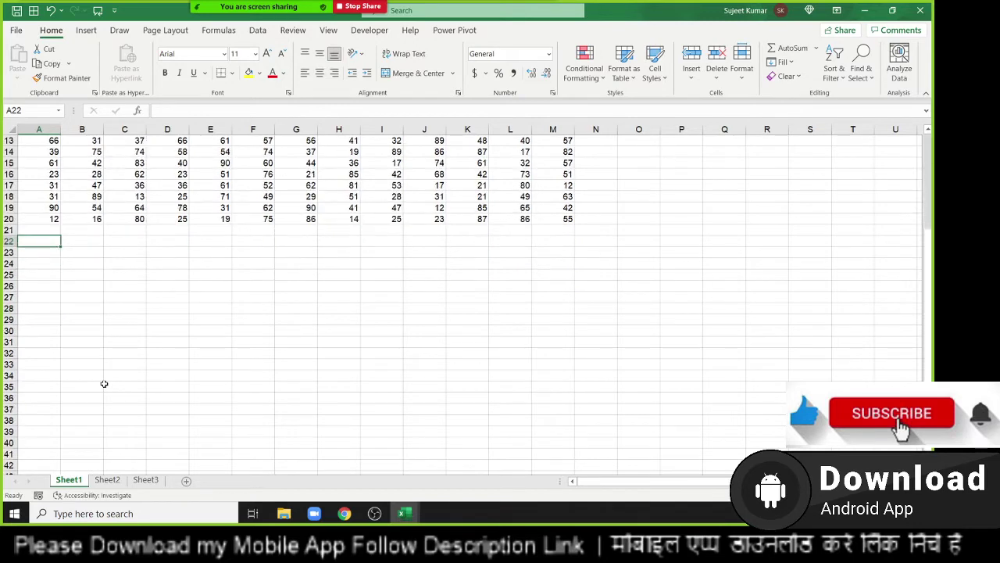
pyautogui.hotkey('ctrl', 'Down')
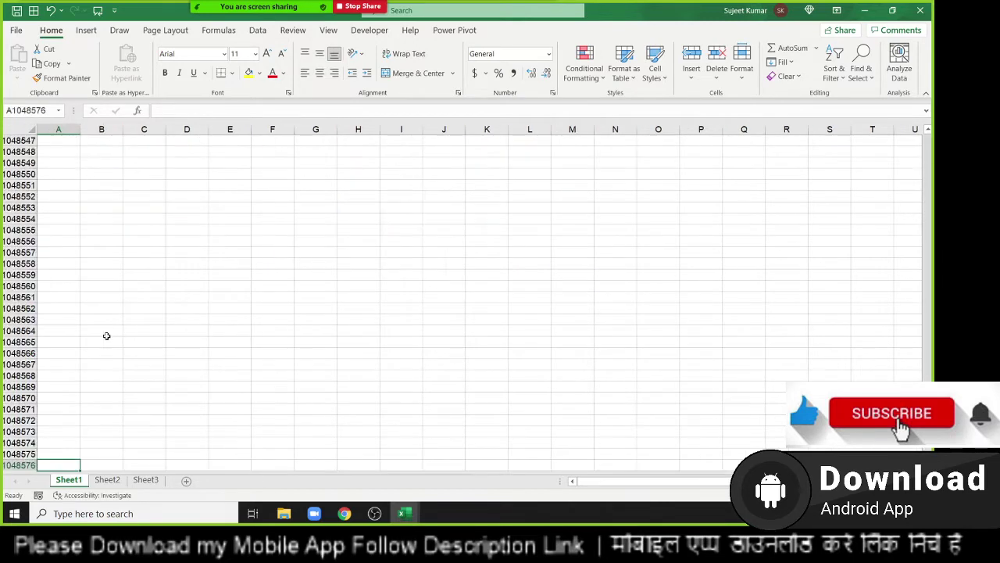
pyautogui.hotkey('ctrl', 'Up')
pyautogui.click(60, 321)
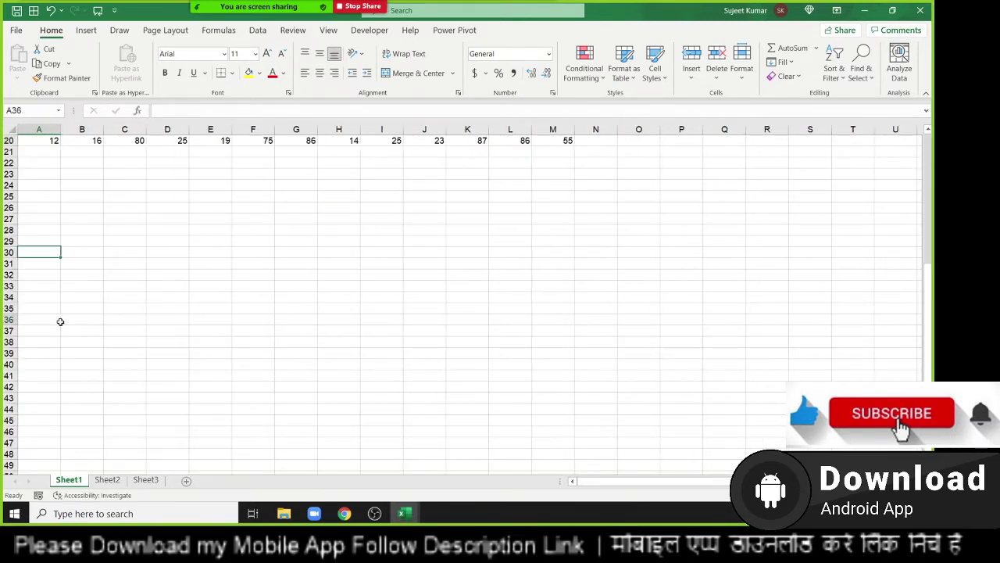
# Enter 1 in cell A36 and confirm it, leaving the cursor at A22.
pyautogui.write('1')
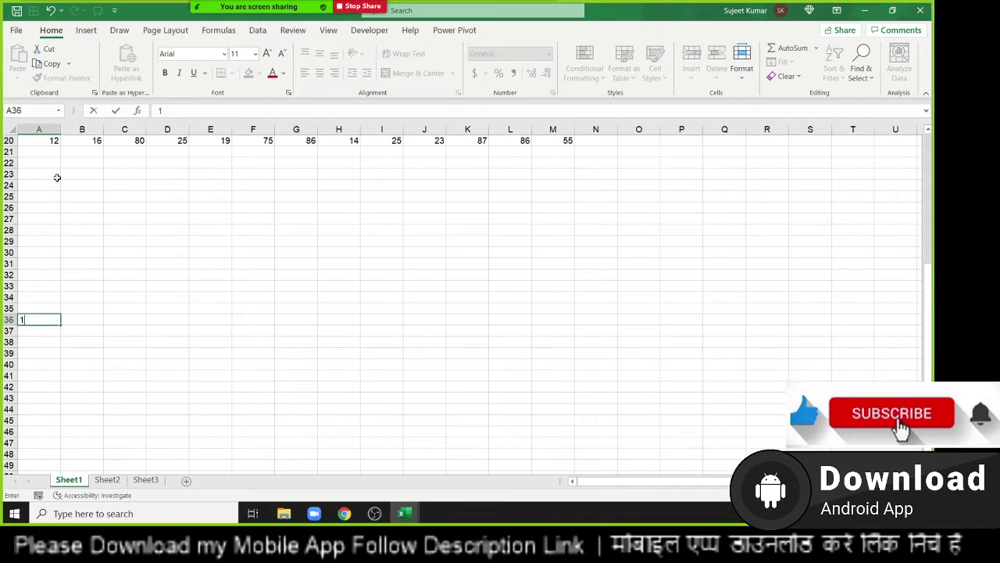
pyautogui.moveTo(58, 175); pyautogui.dragTo(58, 165)
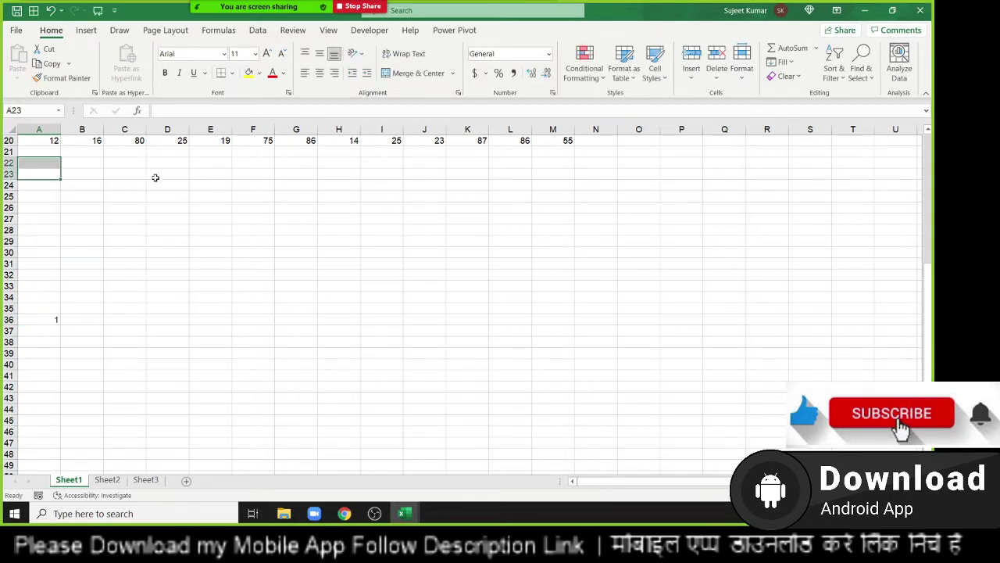
pyautogui.press('Up')
# Jump down to A36, extend and shrink selections in column A, then return to A1.
pyautogui.hotkey('ctrl', 'Down')
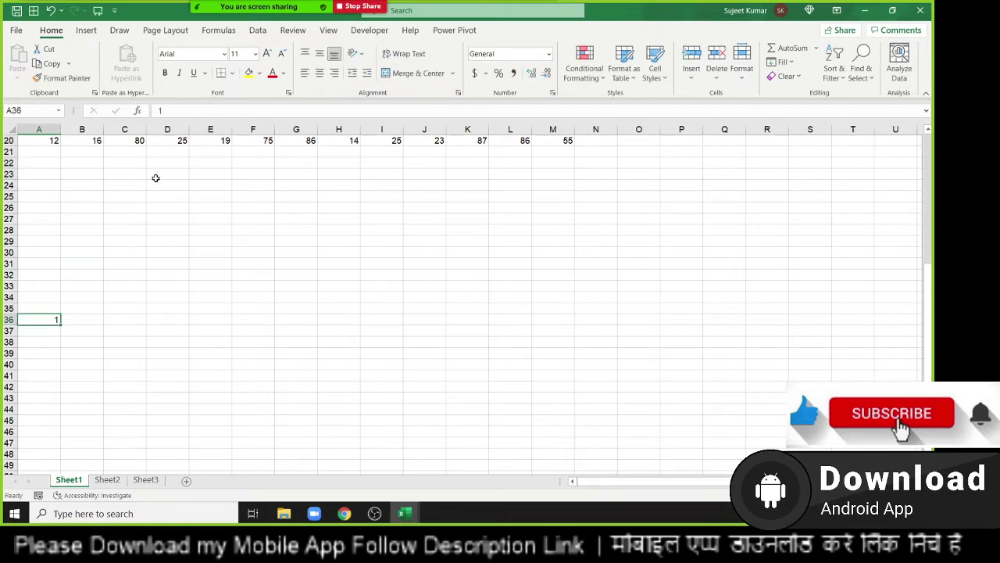
pyautogui.press('Up')
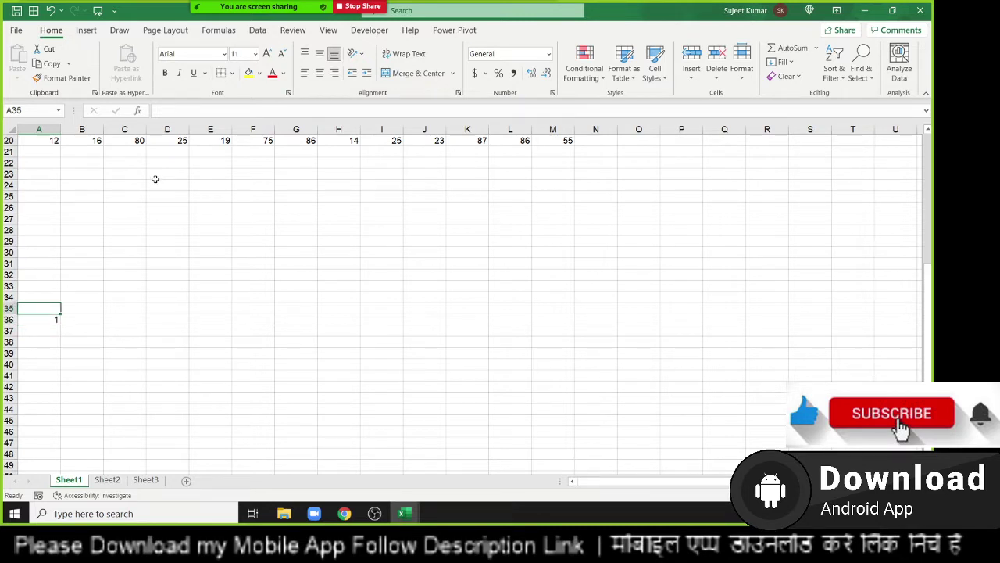
pyautogui.press('Down')
pyautogui.hotkey('ctrl', 'shift', 'Up')
pyautogui.hotkey('ctrl', 'shift', 'Down')
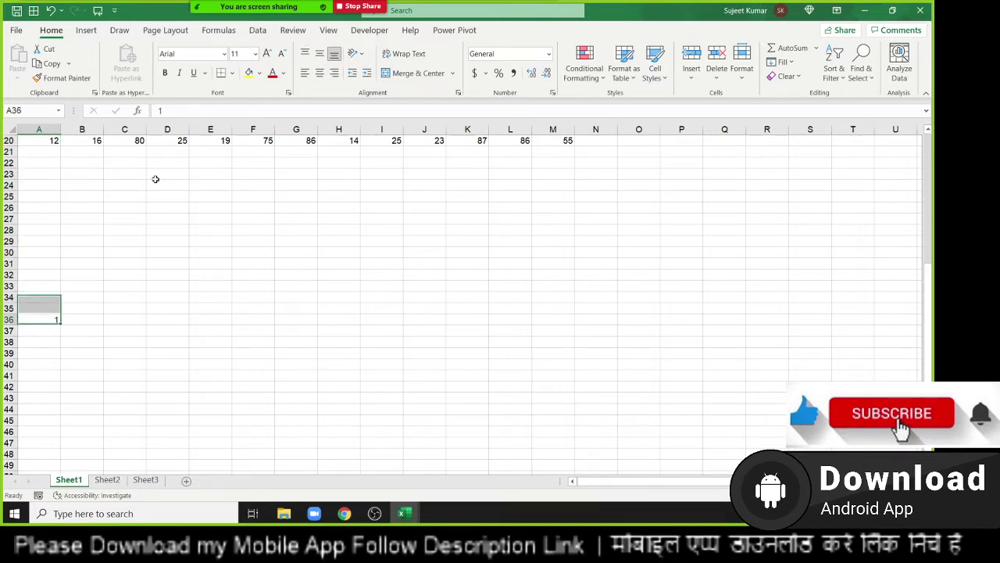
pyautogui.hotkey('ctrl', 'shift', 'Down')
pyautogui.press('Up')
pyautogui.hotkey('ctrl', 'Up')
pyautogui.hotkey('ctrl', 'Up')
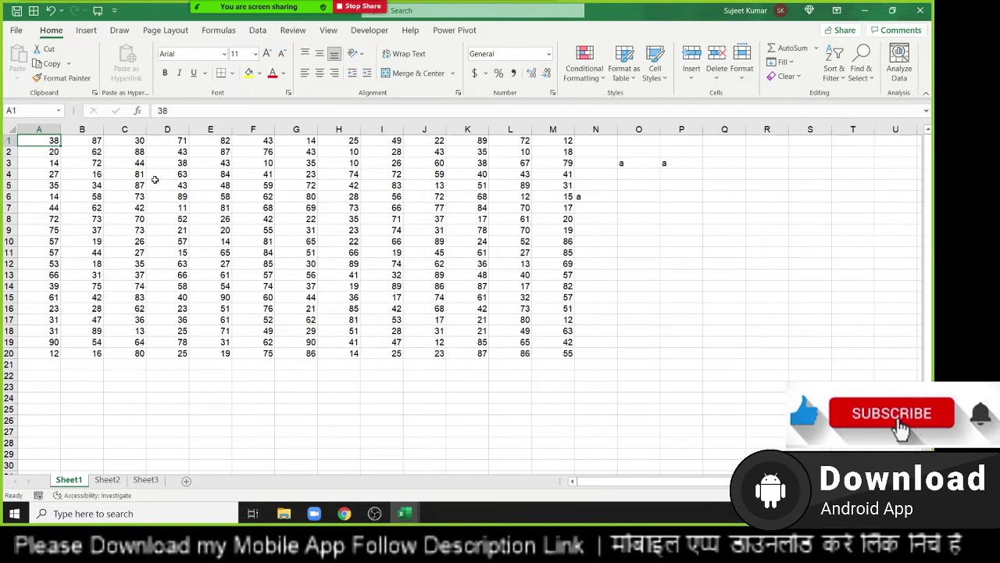
# Repeatedly select the data block A1:M20 with Ctrl+Shift+Right and Down, returning to A1.
pyautogui.hotkey('ctrl', 'shift', 'Right')
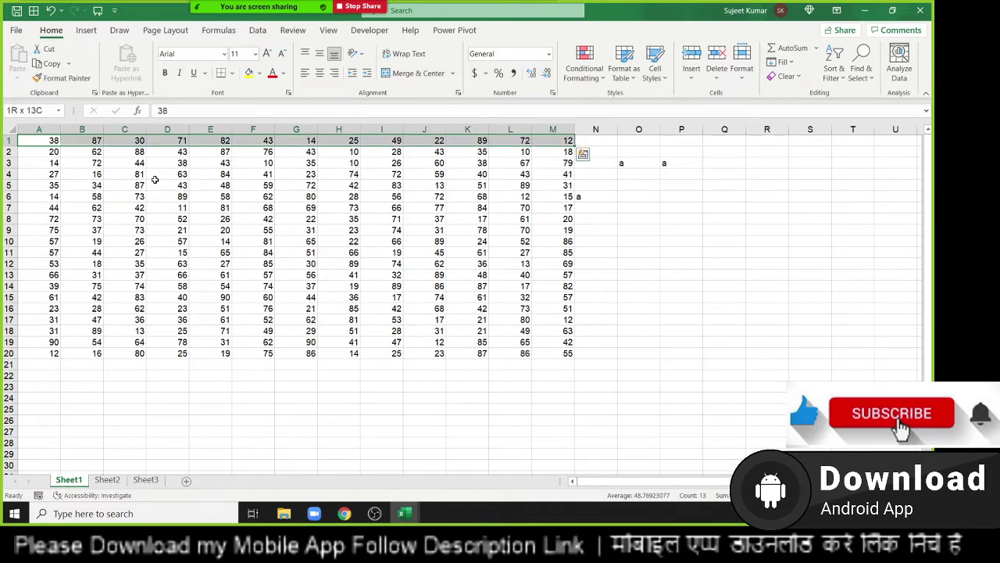
pyautogui.hotkey('ctrl', 'shift', 'Down')
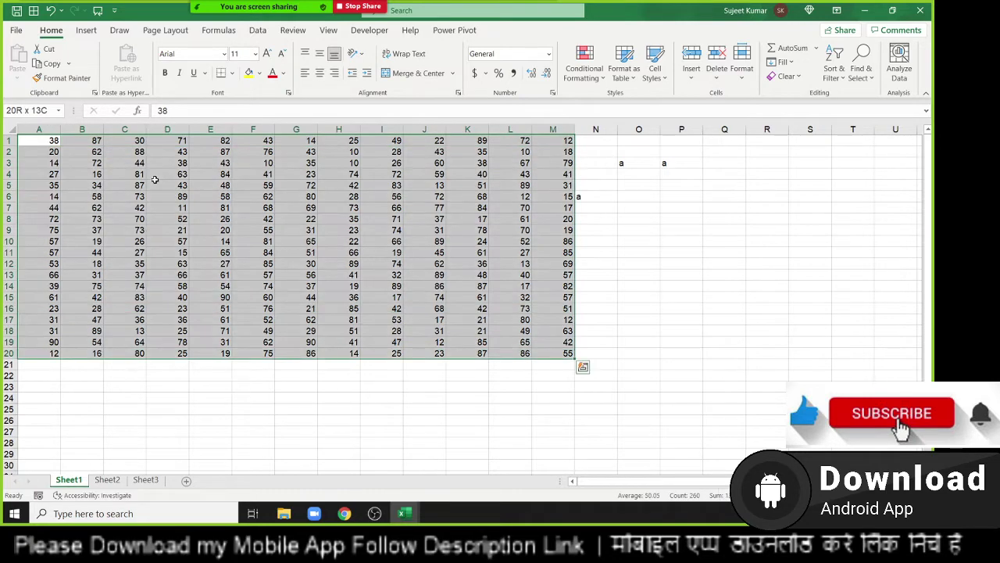
pyautogui.hotkey('ctrl', 'Home')
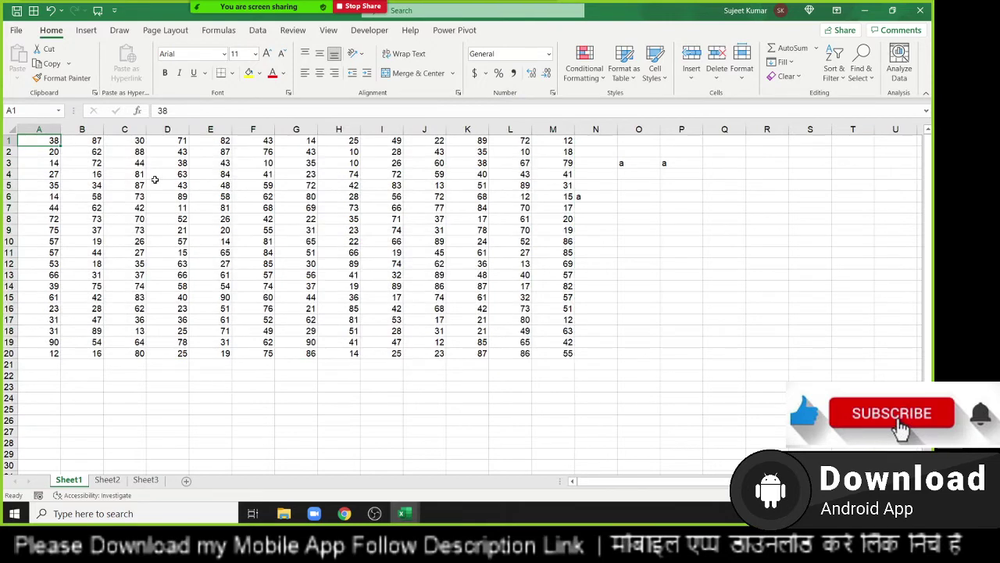
pyautogui.hotkey('ctrl', 'shift', 'Right')
pyautogui.hotkey('ctrl', 'shift', 'Down')
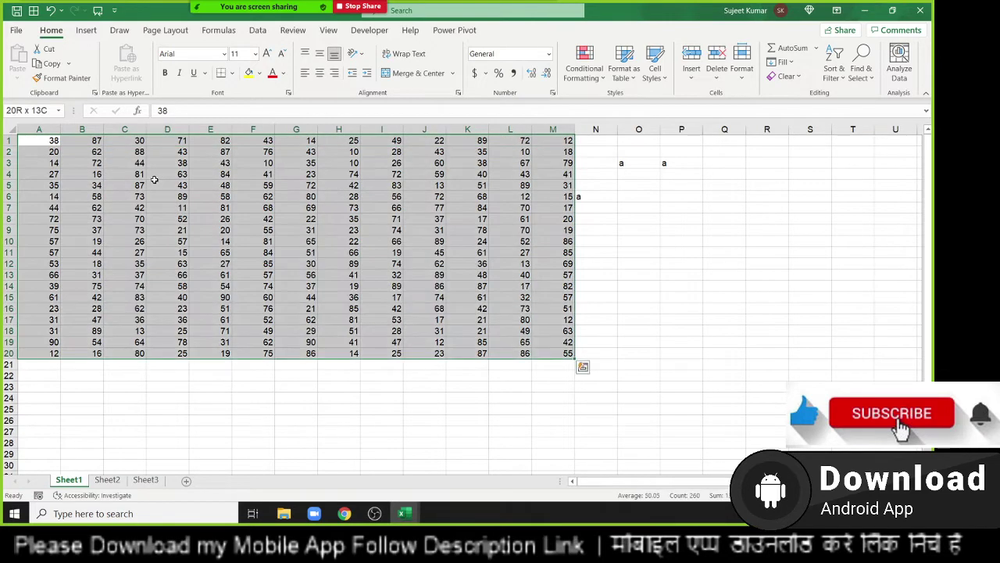
pyautogui.hotkey('ctrl', 'Home')
pyautogui.hotkey('ctrl', 'shift', 'Right')
pyautogui.hotkey('ctrl', 'shift', 'Down')
pyautogui.hotkey('ctrl', 'Home')
pyautogui.hotkey('ctrl', 'shift', 'Right')
pyautogui.hotkey('ctrl', 'shift', 'Down')
# Clear the 72 in A8 and the 82 in E1.
pyautogui.click(58, 219)
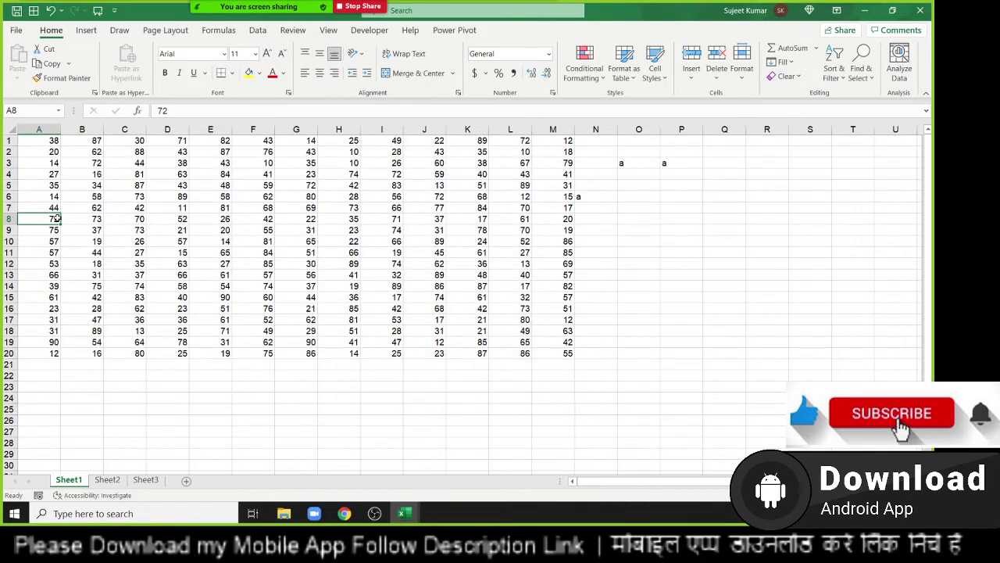
pyautogui.press('Delete')
pyautogui.click(207, 140)
pyautogui.press('Delete')
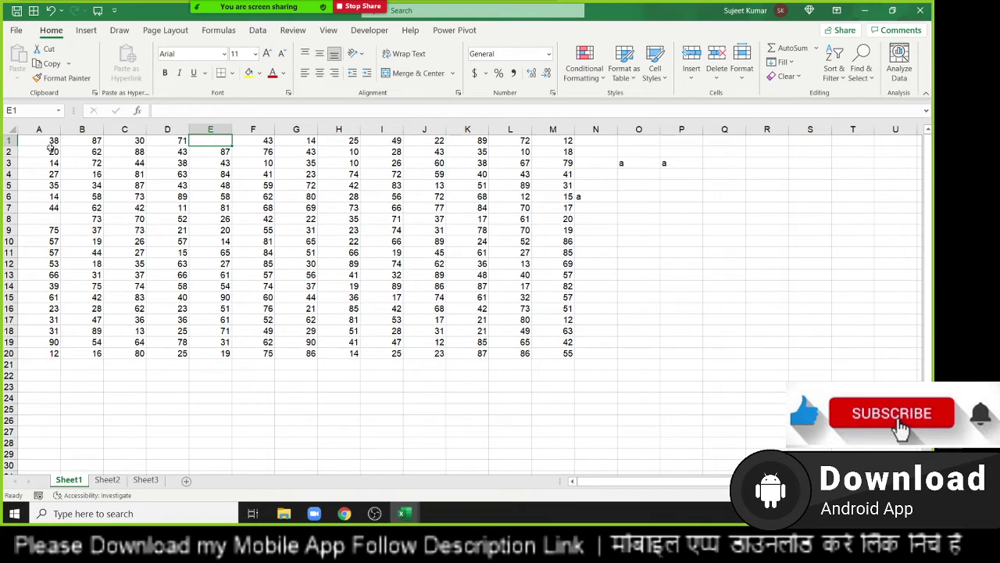
# Select A1:D7, then select A1:M20 back from M20, and return to A1.
pyautogui.moveTo(36, 140); pyautogui.dragTo(181, 208)
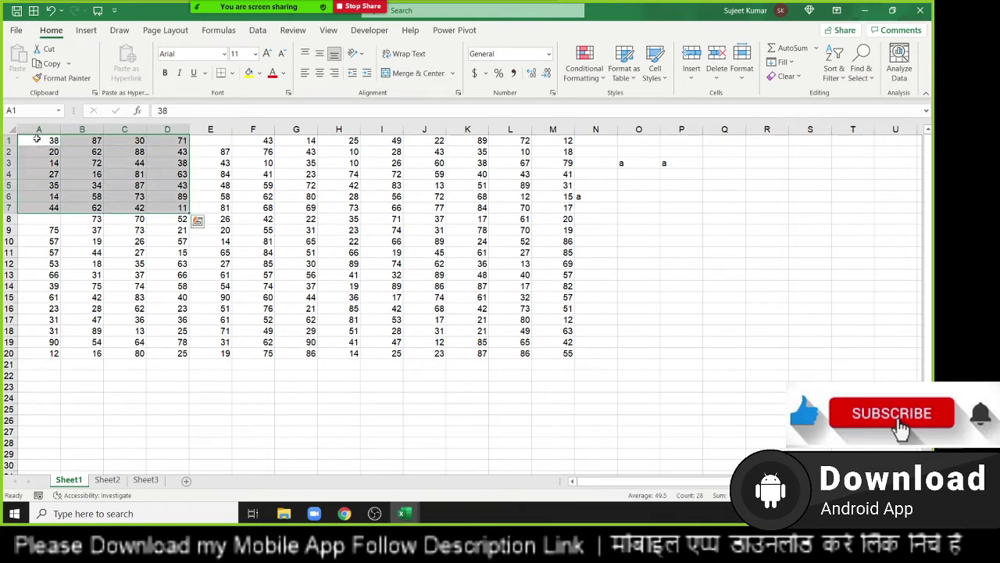
pyautogui.click(36, 139)
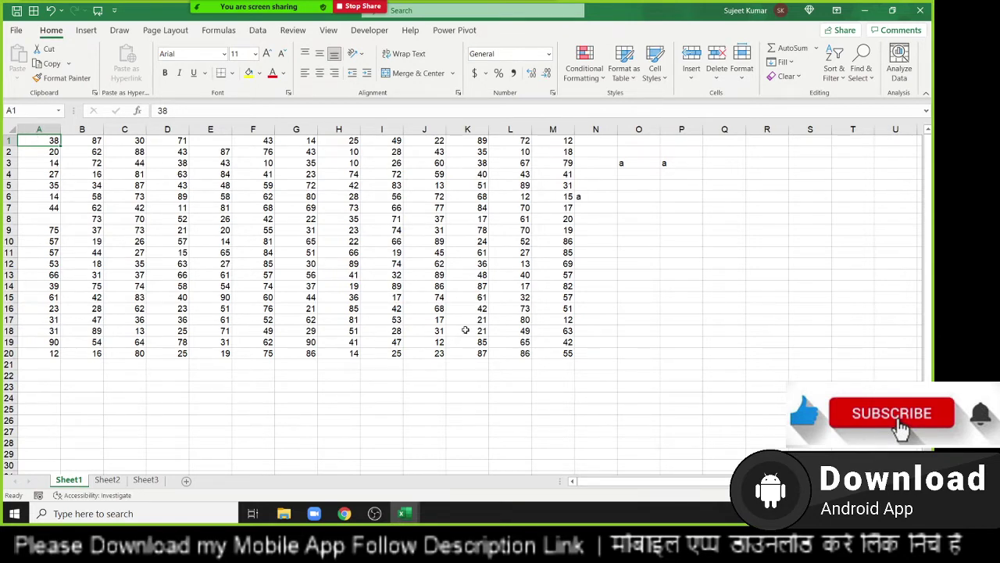
pyautogui.click(553, 352)
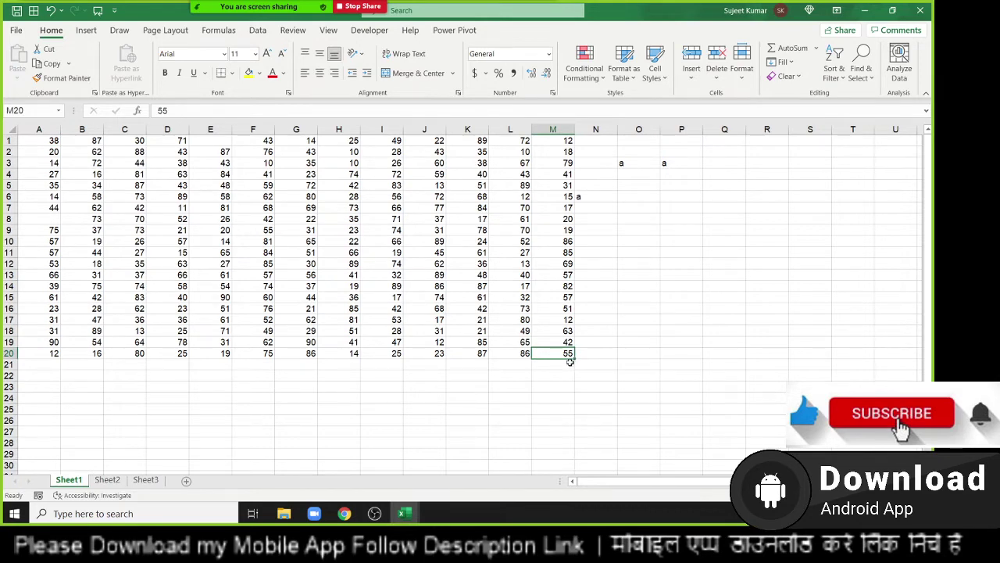
pyautogui.hotkey('ctrl', 'shift', 'Home')
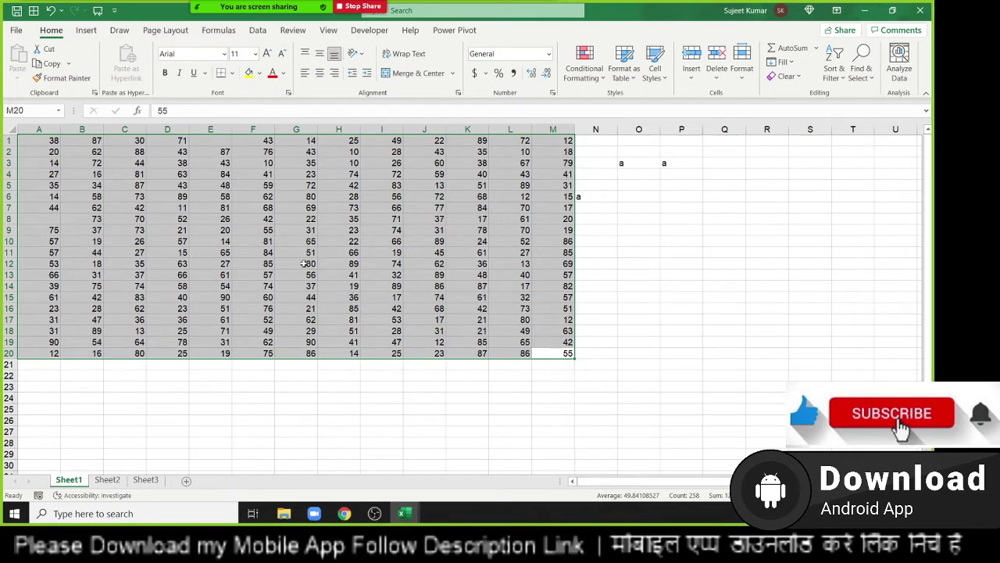
pyautogui.click(50, 143)
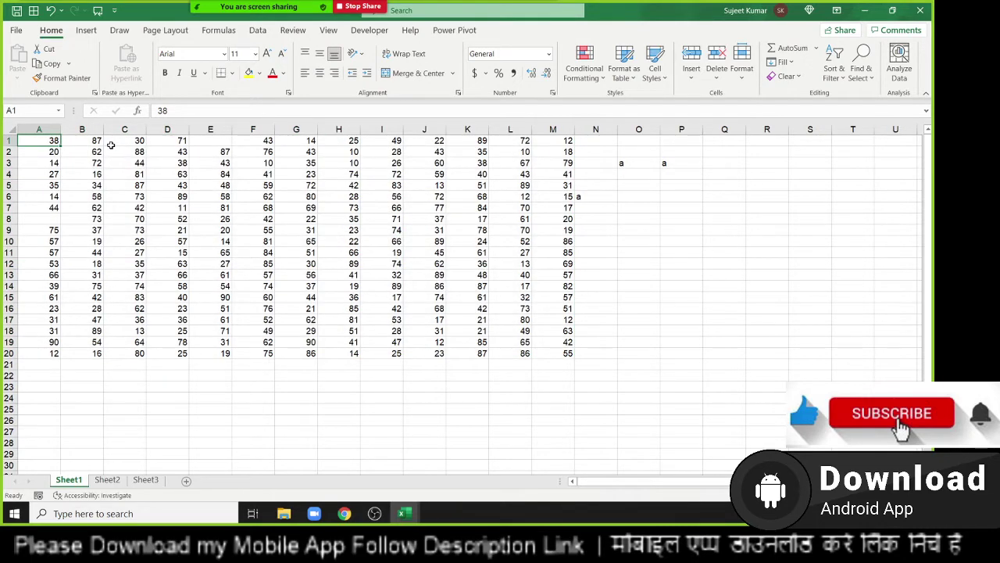
# Select the data region A1:P20 with Ctrl+A and copy it.
pyautogui.hotkey('ctrl', 'shift', 'End')
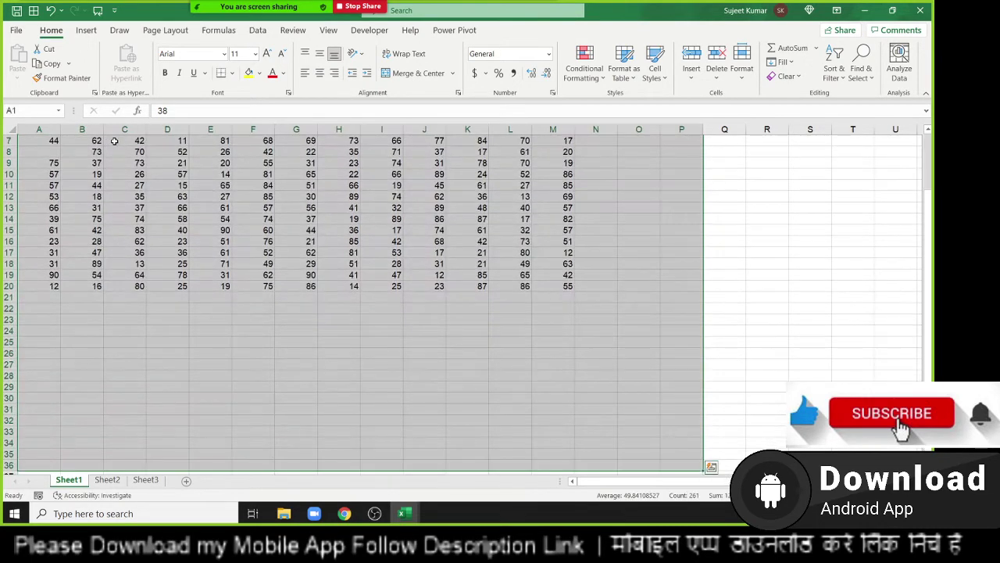
pyautogui.scroll(4, 145, 186)
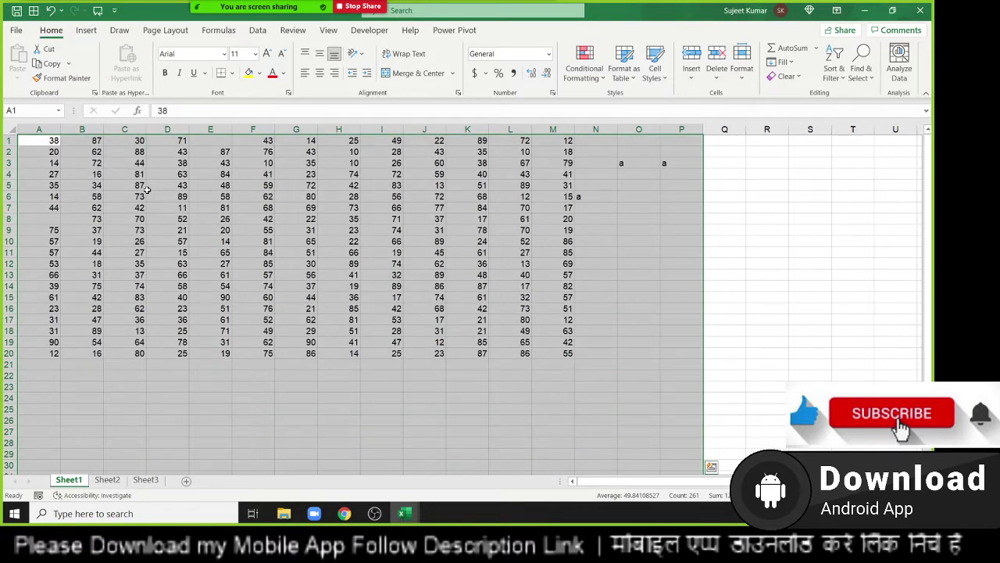
pyautogui.scroll(-2, 193, 188)
pyautogui.scroll(-1, 193, 187)
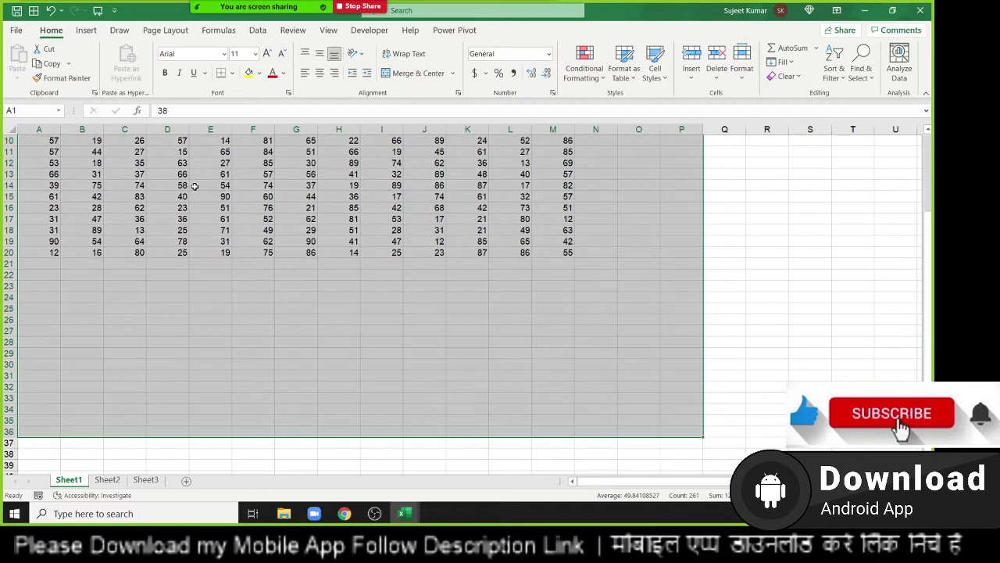
pyautogui.scroll(3, 192, 187)
pyautogui.click(65, 163)
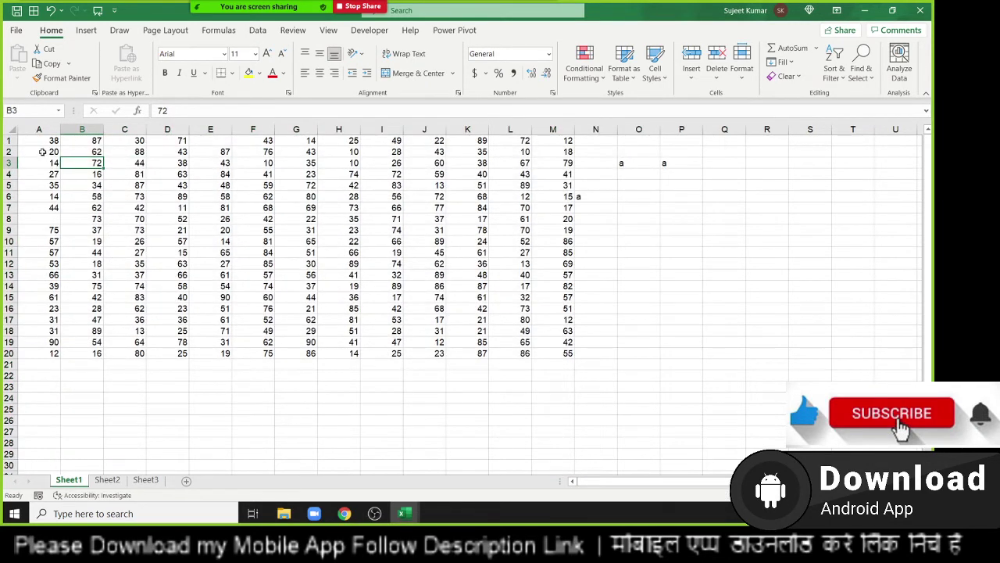
pyautogui.click(45, 149)
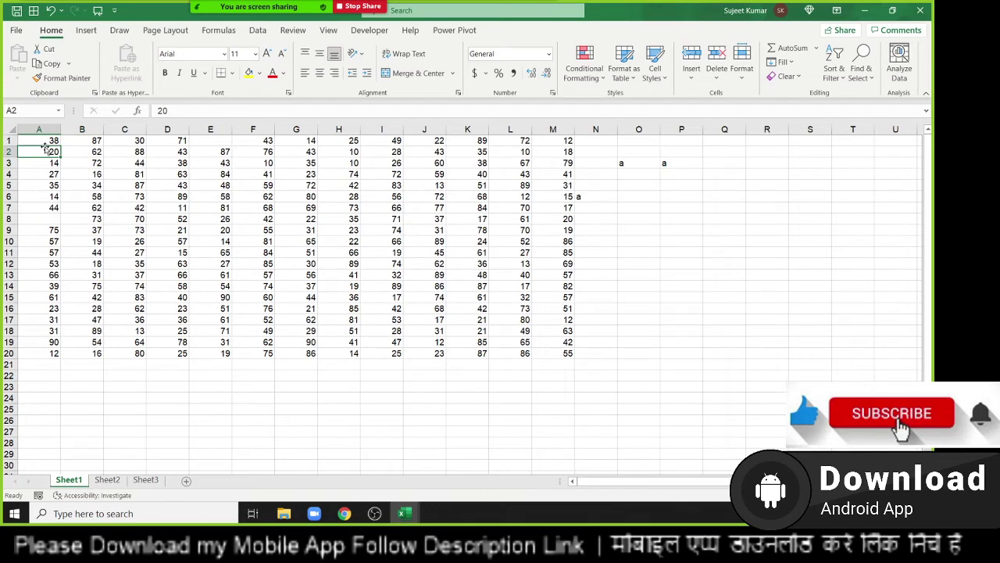
pyautogui.press('Down')
pyautogui.press('Down')
pyautogui.press('Down')
# Paste copies of the block starting at A21, A41 and A61.
pyautogui.press('Down')
pyautogui.hotkey('ctrl', 'a')
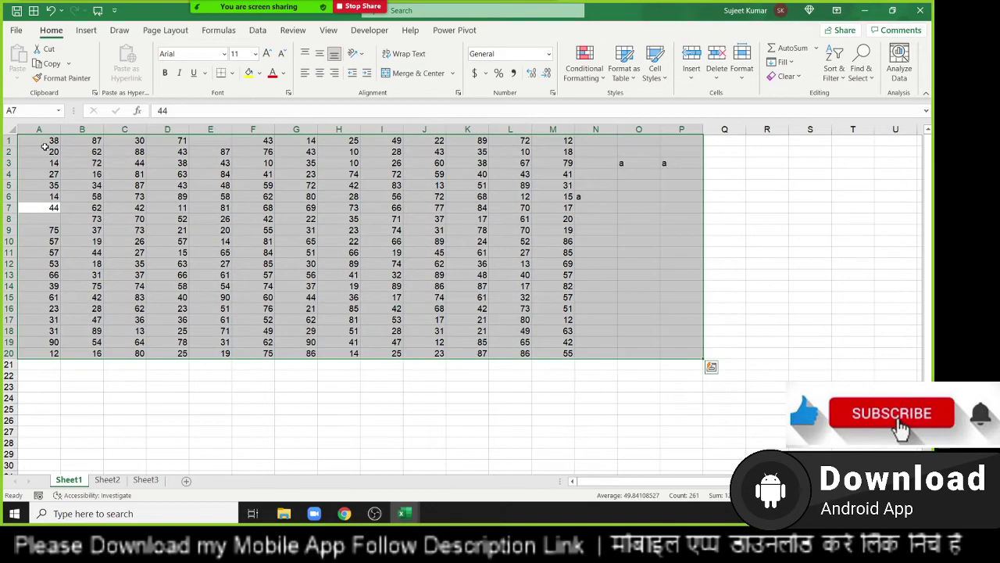
pyautogui.hotkey('ctrl', 'c')
pyautogui.press('Down')
pyautogui.press('Down')
pyautogui.press('Down')
pyautogui.hotkey('ctrl', 'Down')
pyautogui.press('Down')
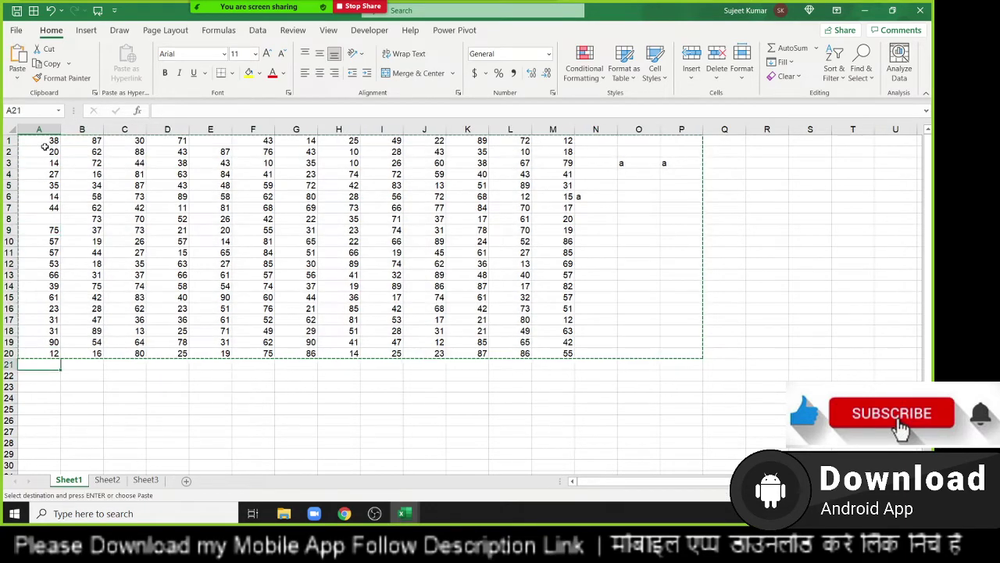
pyautogui.hotkey('ctrl', 'v')
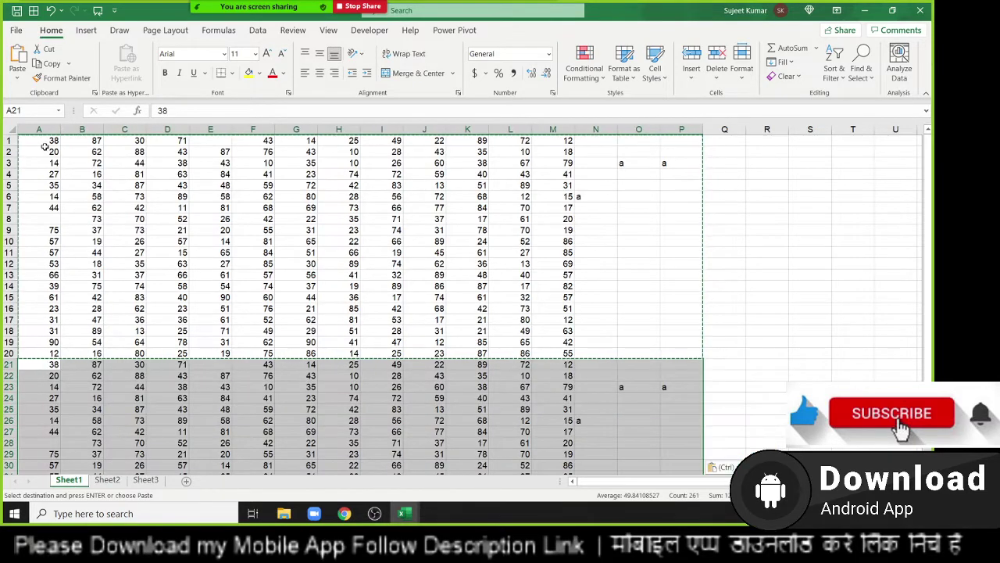
pyautogui.press('Down')
pyautogui.press('Down')
pyautogui.press('Down')
pyautogui.press('Right')
pyautogui.hotkey('ctrl', 'Down')
pyautogui.press('Down')
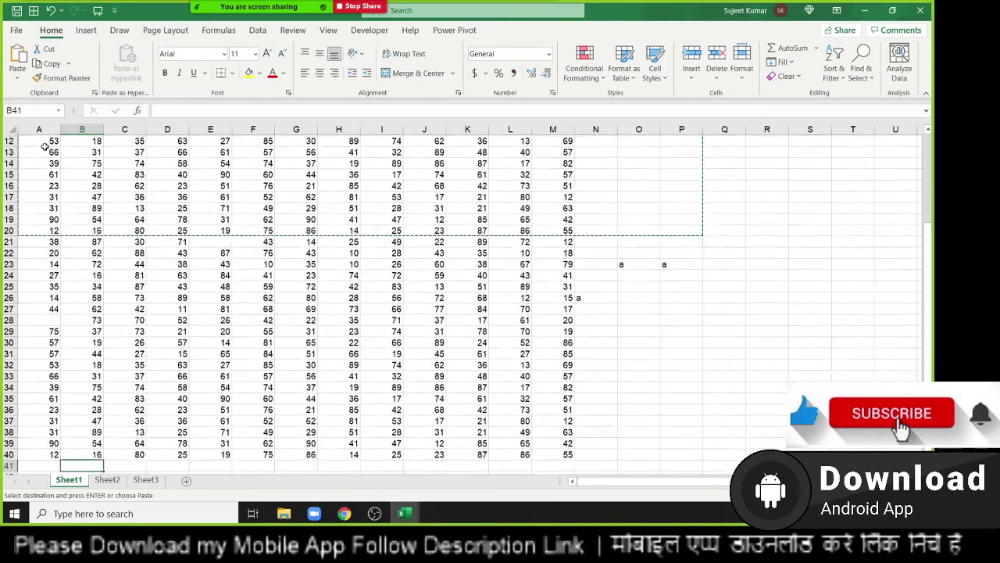
pyautogui.press('Left')
pyautogui.hotkey('ctrl', 'v')
pyautogui.press('Right')
pyautogui.hotkey('ctrl', 'Down')
pyautogui.press('Down')
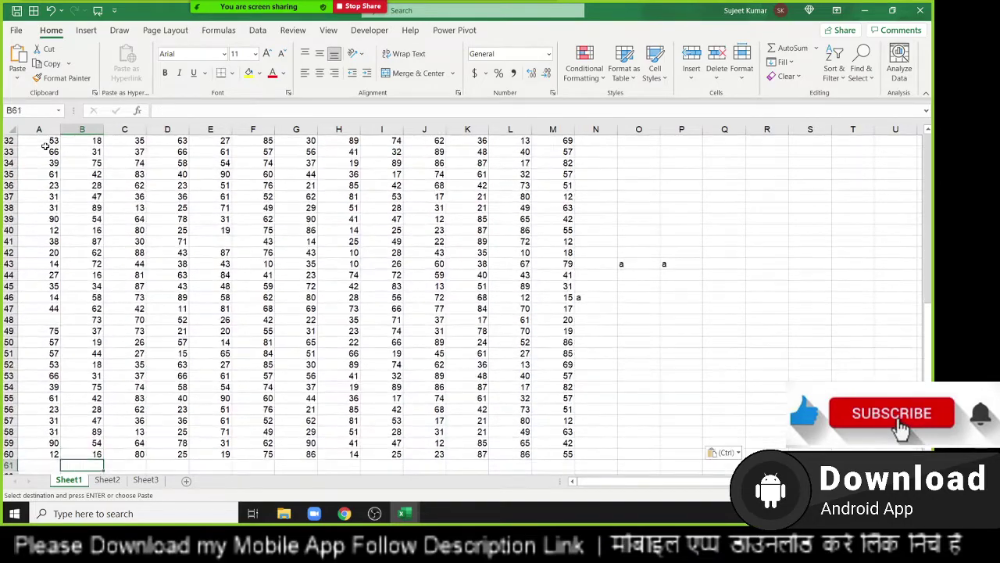
pyautogui.press('Left')
pyautogui.hotkey('ctrl', 'v')
# Paste copies at A81 and A101, then return to the top and cancel copy mode.
pyautogui.press('Right')
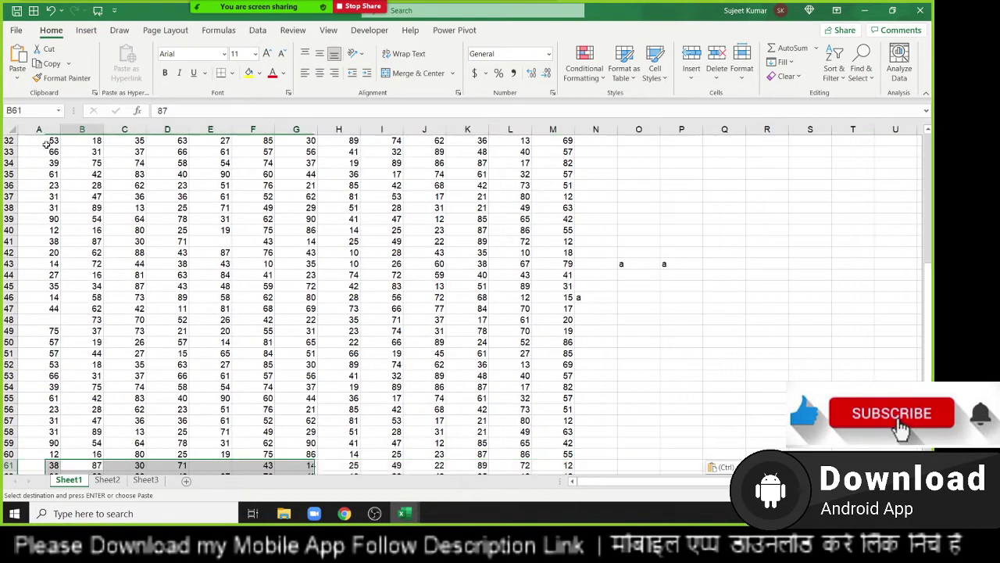
pyautogui.press('Left')
pyautogui.hotkey('ctrl', 'Down')
pyautogui.press('Down')
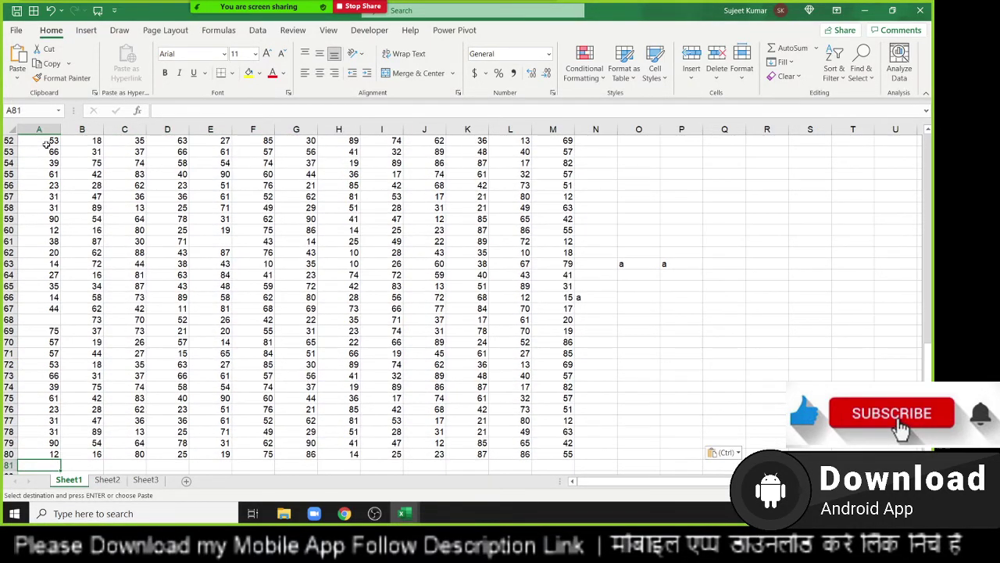
pyautogui.hotkey('ctrl', 'v')
pyautogui.hotkey('ctrl', 'Down')
pyautogui.press('Right')
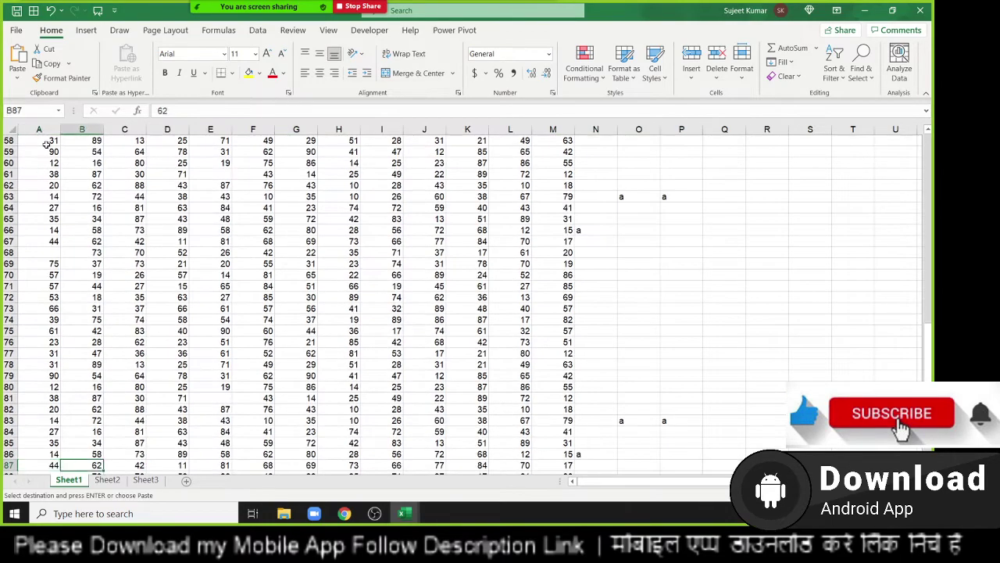
pyautogui.hotkey('ctrl', 'Down')
pyautogui.press('Left')
pyautogui.press('Down')
pyautogui.hotkey('ctrl', 'v')
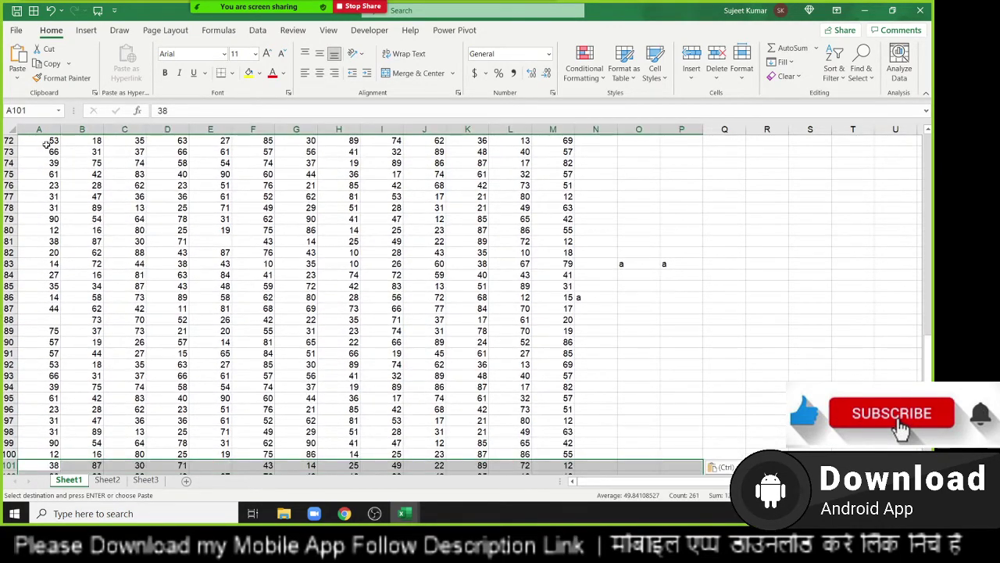
pyautogui.press('Right')
pyautogui.hotkey('ctrl', 'Up')
pyautogui.press('Escape')
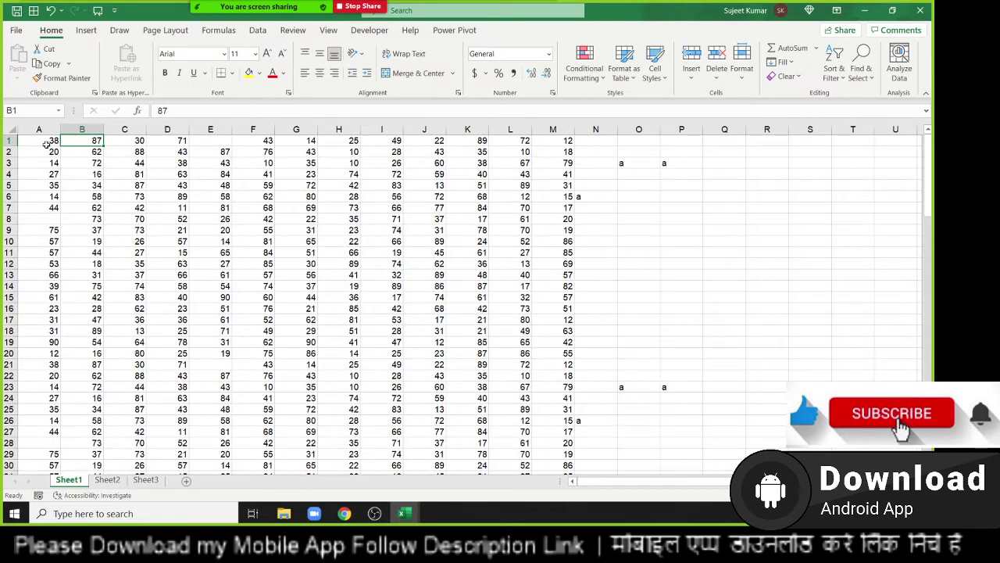
# Test Ctrl+Arrow jumps along row 1 and down column A, ending at A1.
pyautogui.press('Right')
pyautogui.press('Right')
pyautogui.press('Left')
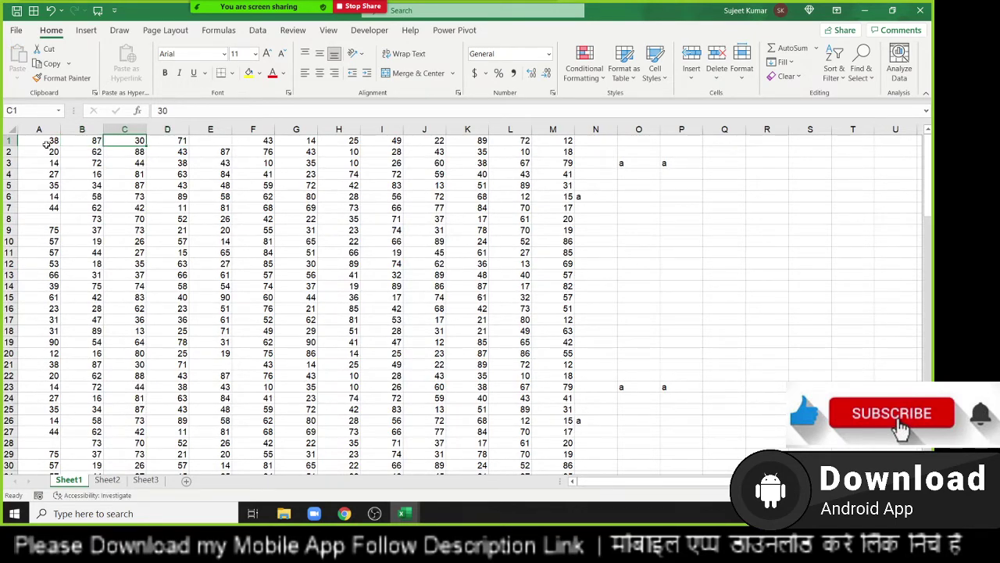
pyautogui.hotkey('ctrl', 'Down')
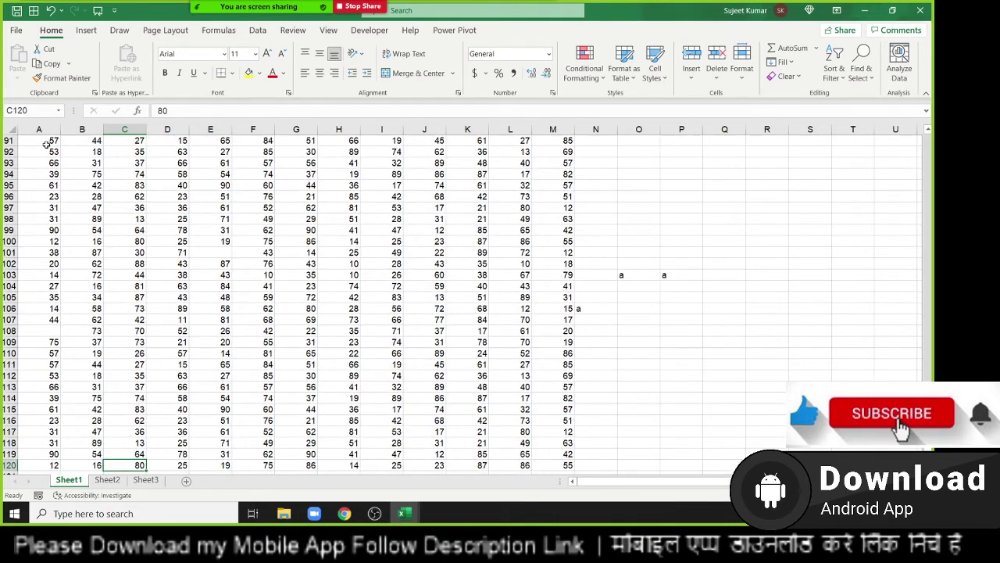
pyautogui.hotkey('ctrl', 'Up')
pyautogui.press('Left')
pyautogui.press('Left')
pyautogui.hotkey('ctrl', 'Down')
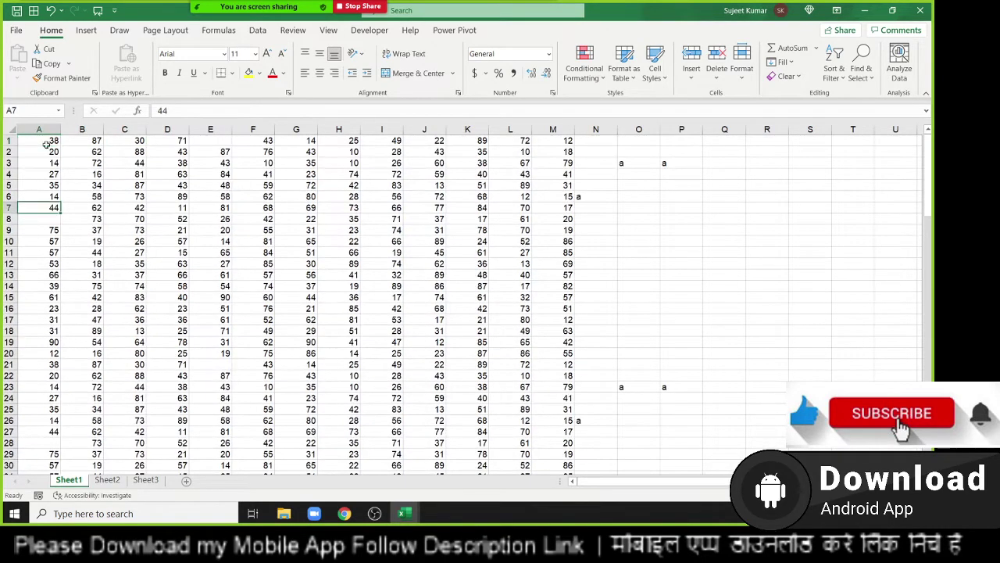
pyautogui.hotkey('ctrl', 'Down')
pyautogui.hotkey('ctrl', 'Down')
pyautogui.hotkey('ctrl', 'Down')
pyautogui.hotkey('ctrl', 'Up')
pyautogui.hotkey('ctrl', 'Up')
pyautogui.hotkey('ctrl', 'Up')
pyautogui.hotkey('ctrl', 'Up')
pyautogui.hotkey('ctrl', 'Down')
pyautogui.hotkey('ctrl', 'Down')
pyautogui.hotkey('ctrl', 'Down')
pyautogui.hotkey('ctrl', 'Down')
pyautogui.hotkey('ctrl', 'Down')
pyautogui.hotkey('ctrl', 'Down')
pyautogui.hotkey('ctrl', 'Down')
pyautogui.hotkey('ctrl', 'Down')
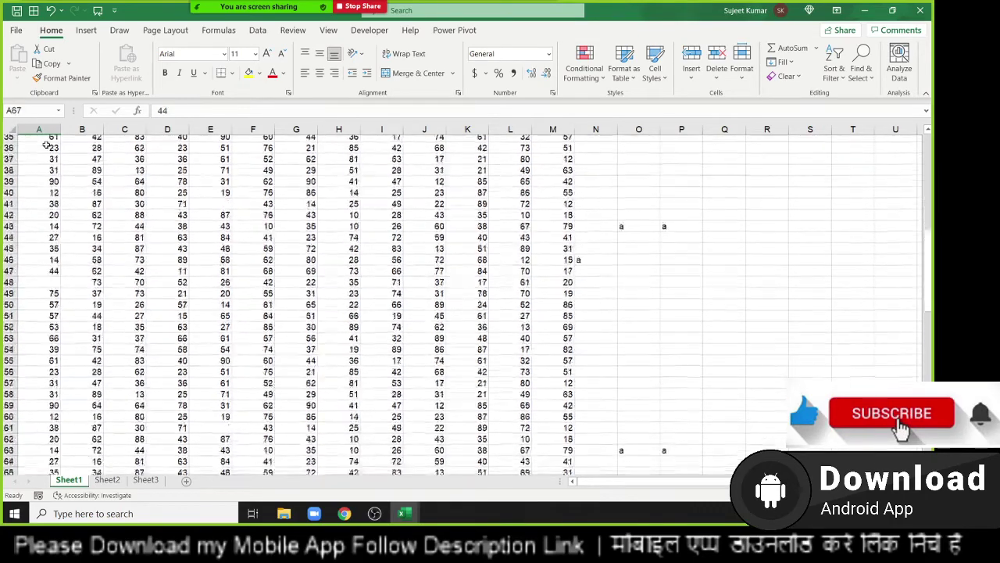
pyautogui.hotkey('ctrl', 'Down')
pyautogui.hotkey('ctrl', 'Down')
pyautogui.hotkey('ctrl', 'Down')
pyautogui.hotkey('ctrl', 'Down')
pyautogui.hotkey('ctrl', 'Down')
pyautogui.hotkey('ctrl', 'Down')
pyautogui.hotkey('ctrl', 'Up')
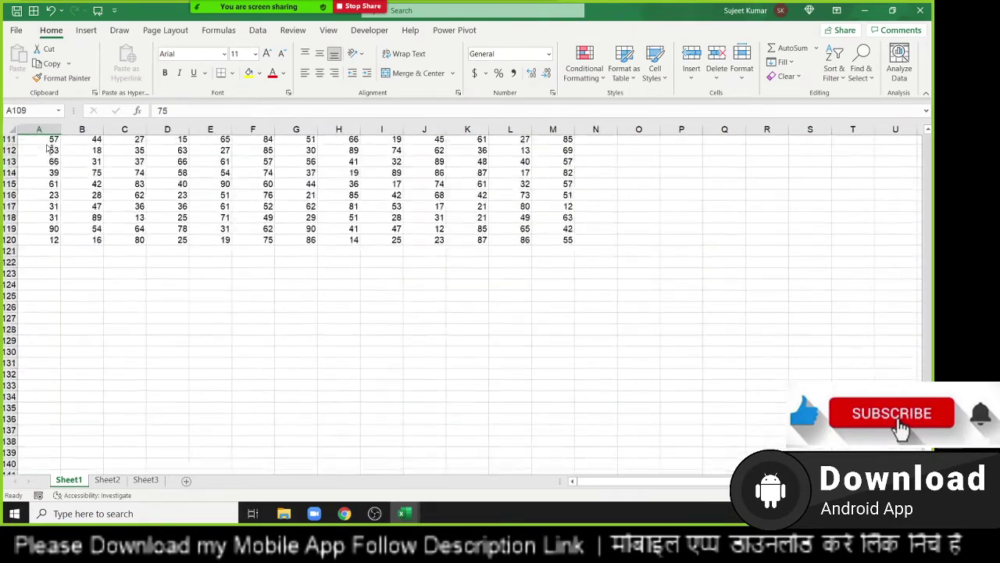
pyautogui.hotkey('ctrl', 'Up')
pyautogui.hotkey('ctrl', 'Up')
pyautogui.hotkey('ctrl', 'Up')
pyautogui.hotkey('ctrl', 'Up')
pyautogui.hotkey('ctrl', 'Up')
pyautogui.hotkey('ctrl', 'Home')
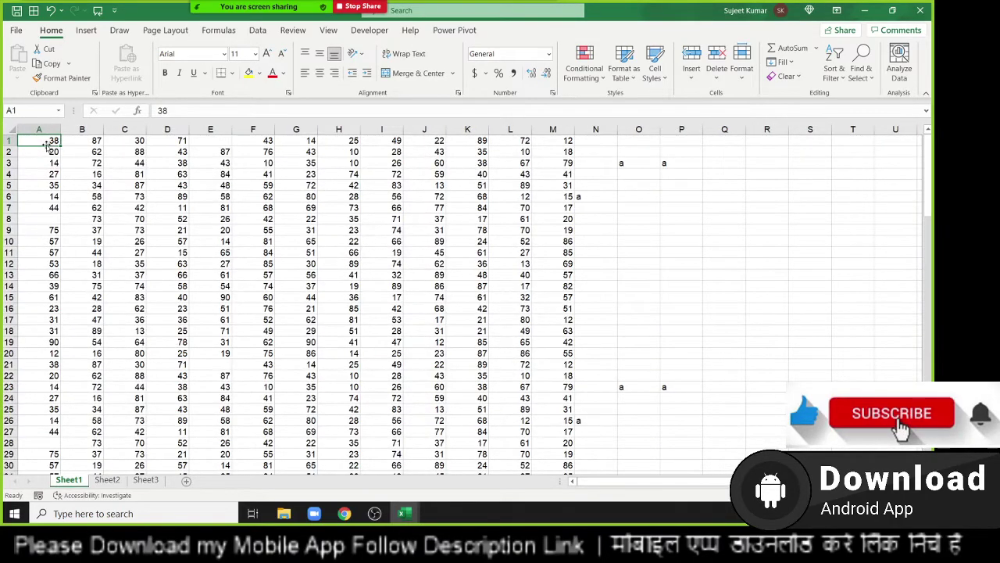
# Go to cell A65000 via the Name Box, then jump up to A120.
pyautogui.click(23, 109)
pyautogui.write('a')
pyautogui.write('650')
pyautogui.write('00')
pyautogui.press('Return')
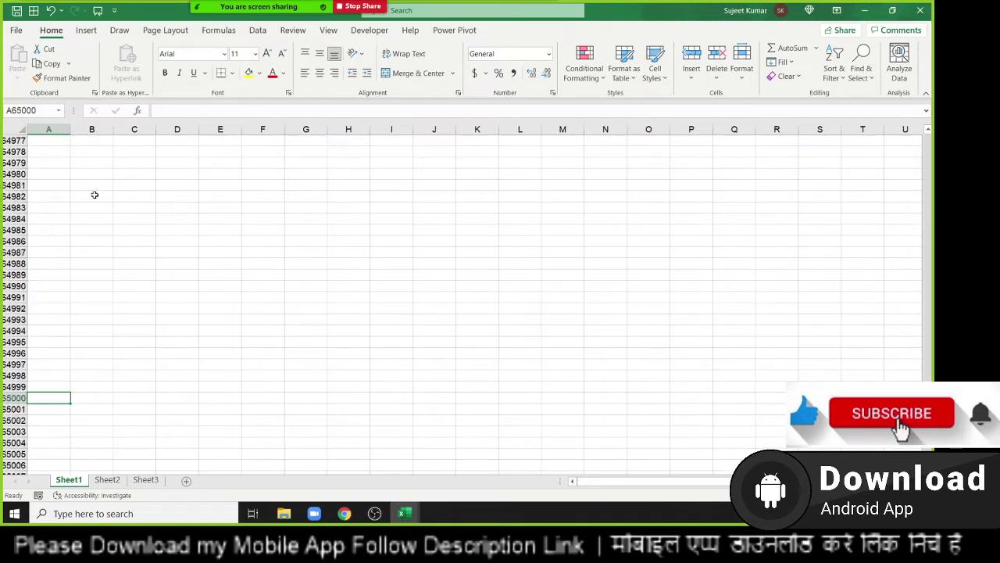
pyautogui.scroll(-3, 94, 194)
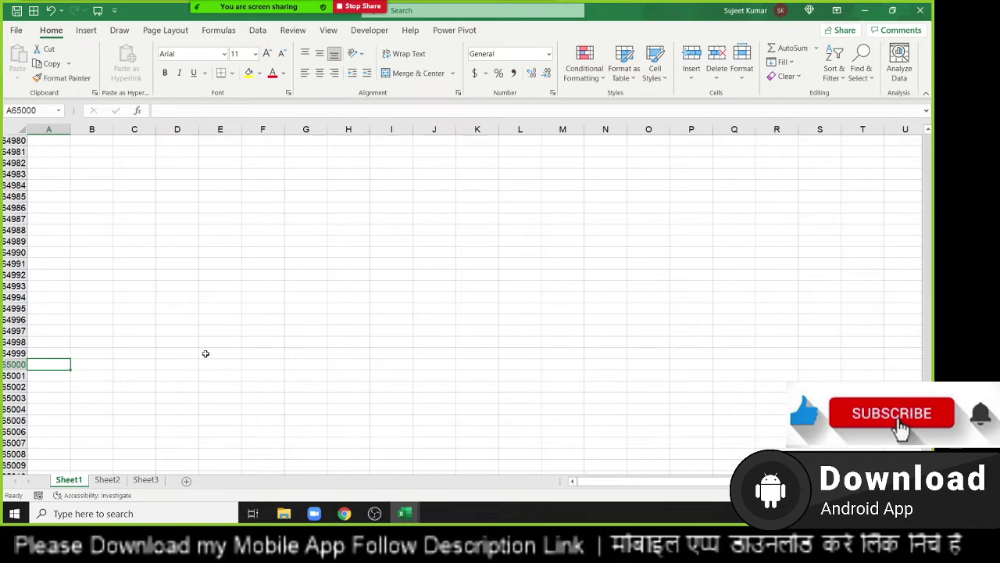
pyautogui.hotkey('ctrl', 'Up')
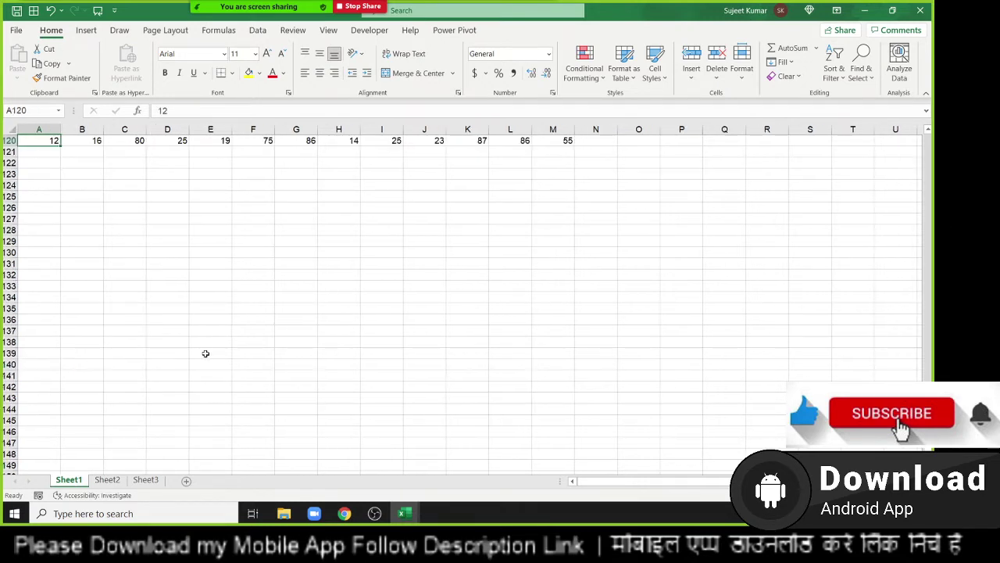
# Select the whole block A1:M120 from M120 with Ctrl+Shift+Home.
pyautogui.scroll(2, 206, 353)
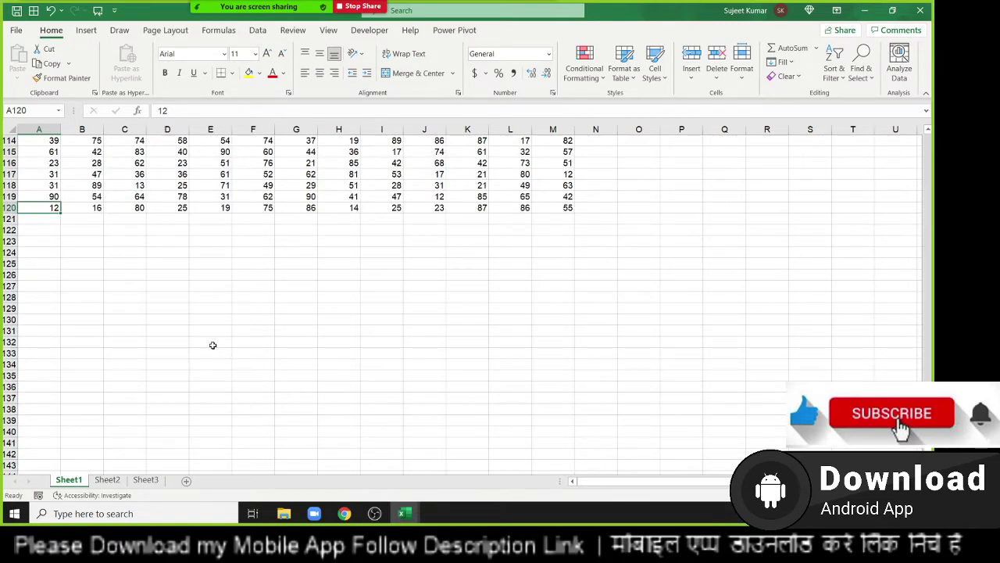
pyautogui.scroll(3, 213, 345)
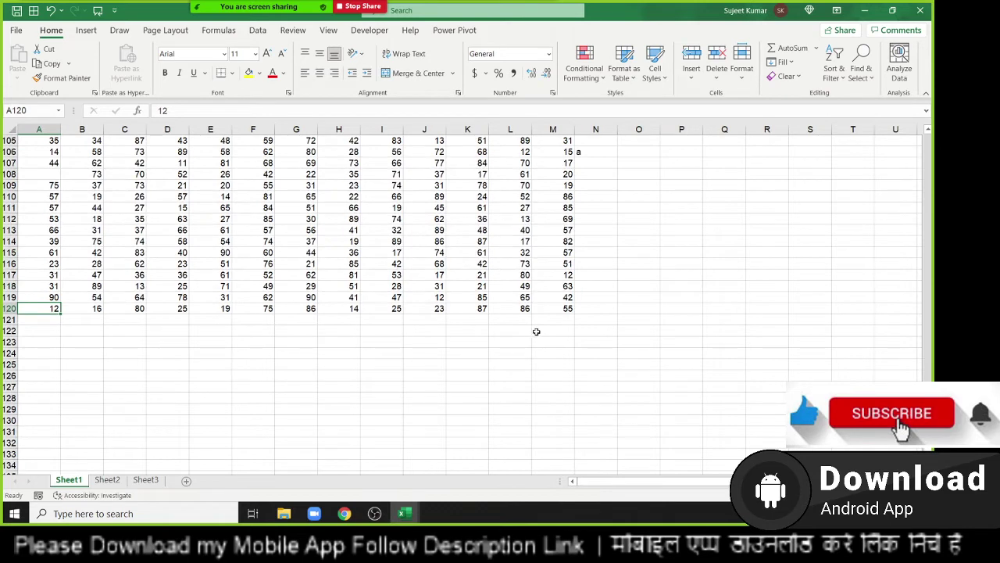
pyautogui.click(567, 310)
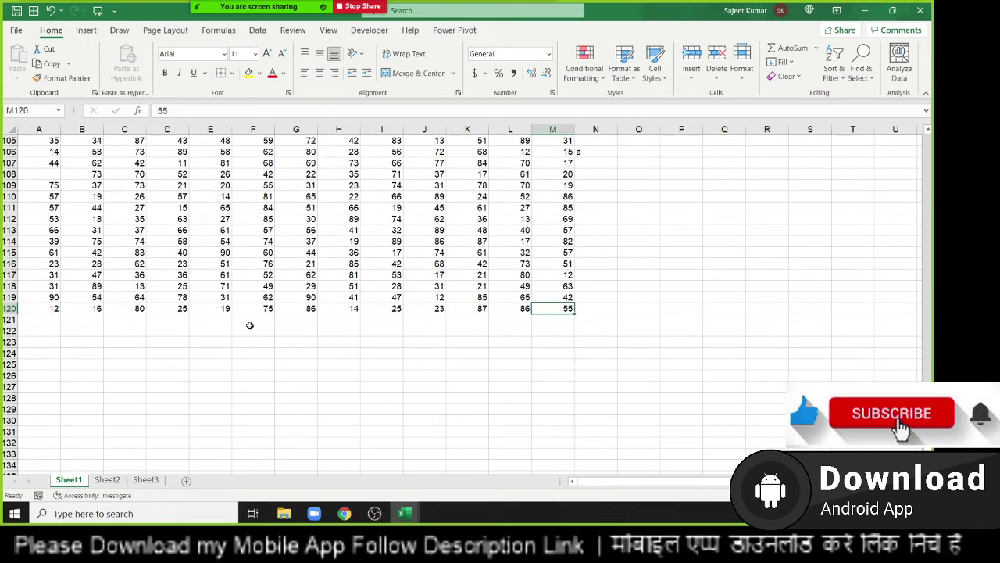
pyautogui.hotkey('ctrl', 'shift', 'Home')
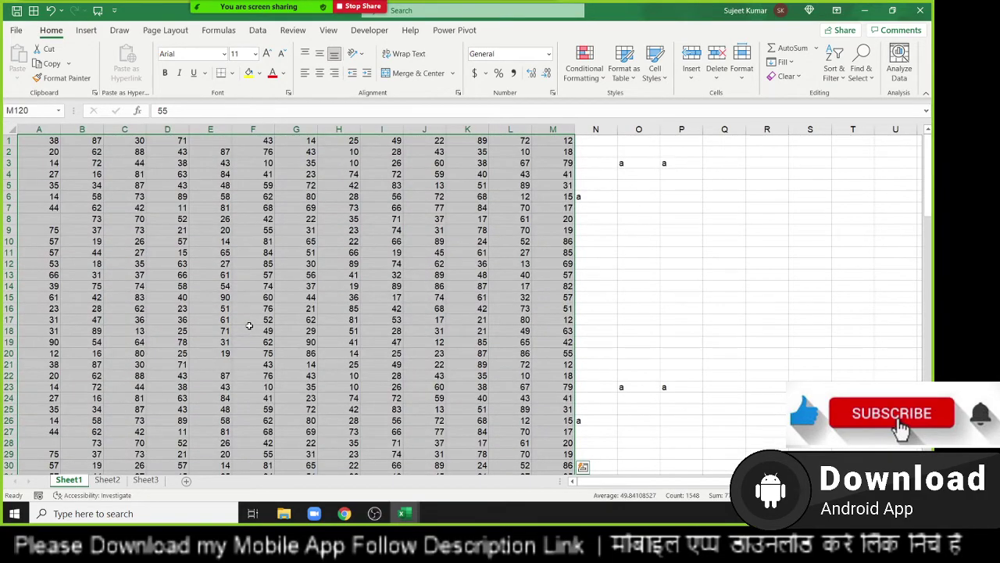
pyautogui.scroll(-7, 249, 325)
pyautogui.scroll(-5, 268, 321)
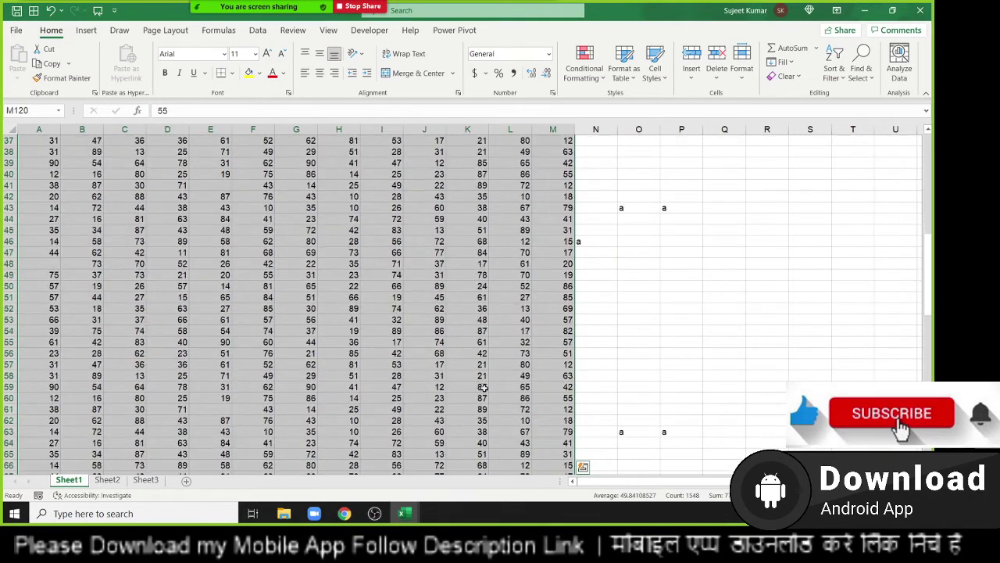
# Deselect the block, use Home from M17 and C20 to reach row starts, and enable End mode.
pyautogui.click(542, 368)
pyautogui.hotkey('ctrl', 'Up')
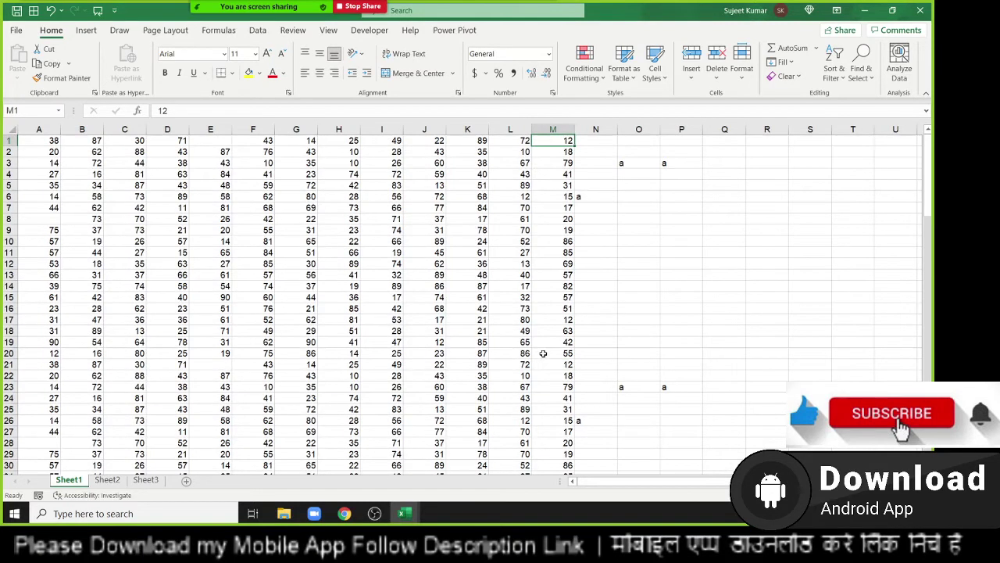
pyautogui.hotkey('ctrl', 'Home')
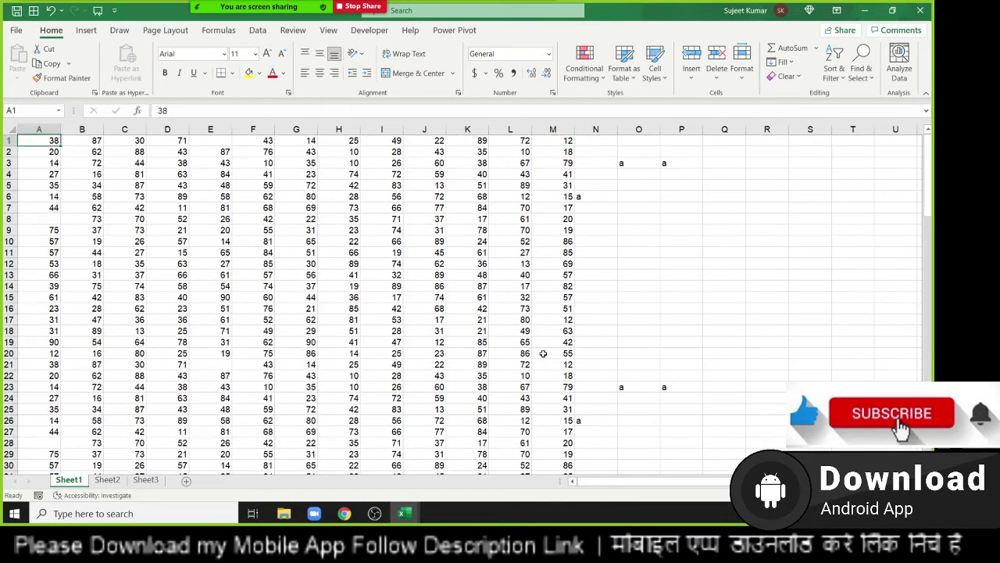
pyautogui.click(556, 317)
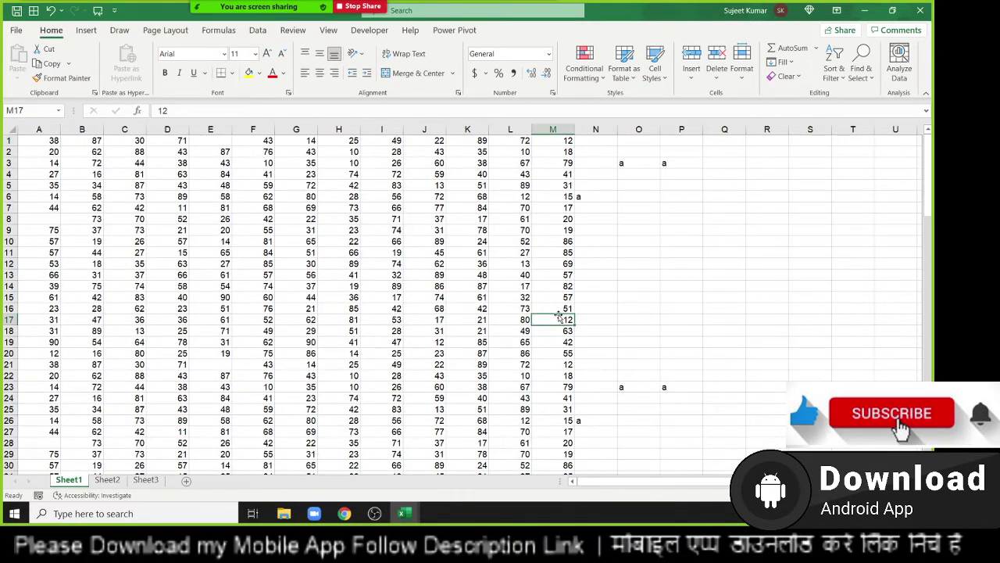
pyautogui.press('Home')
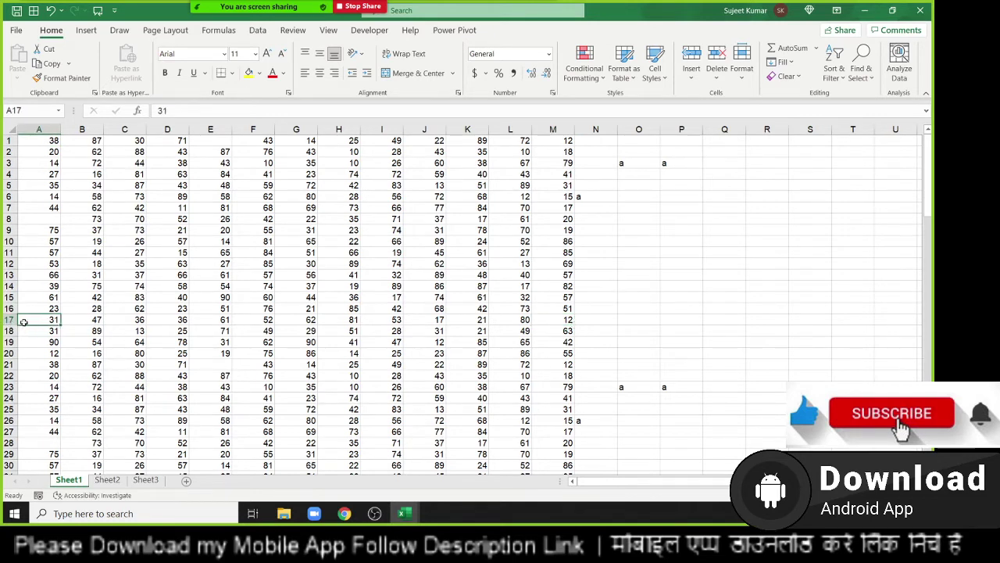
pyautogui.click(143, 354)
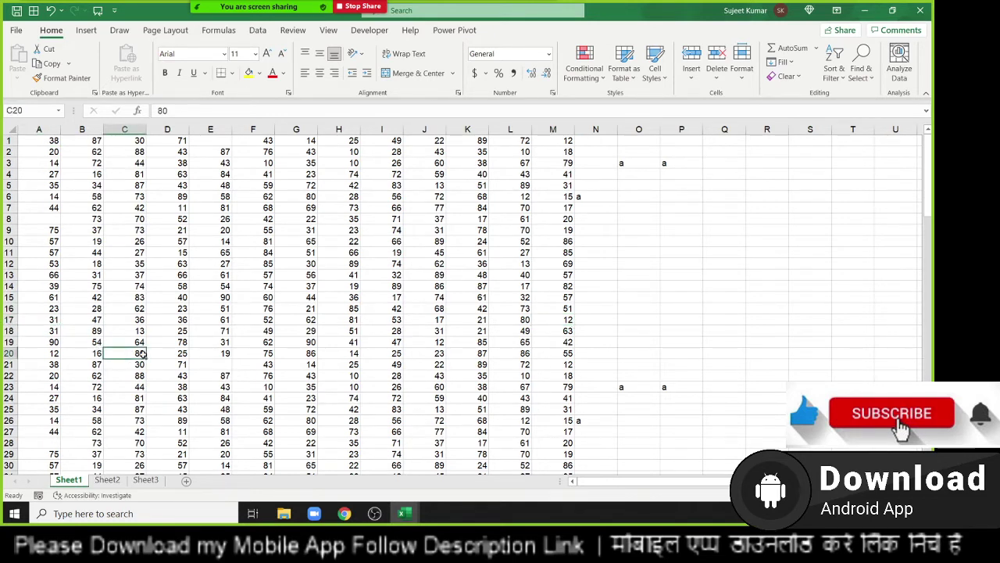
pyautogui.press('Home')
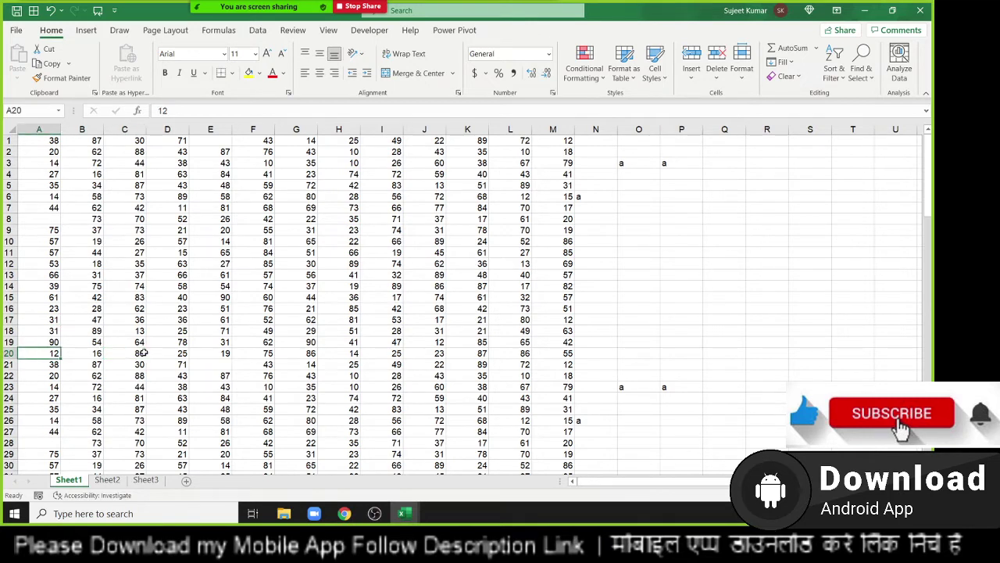
pyautogui.press('End')
pyautogui.press('End')
pyautogui.press('End')
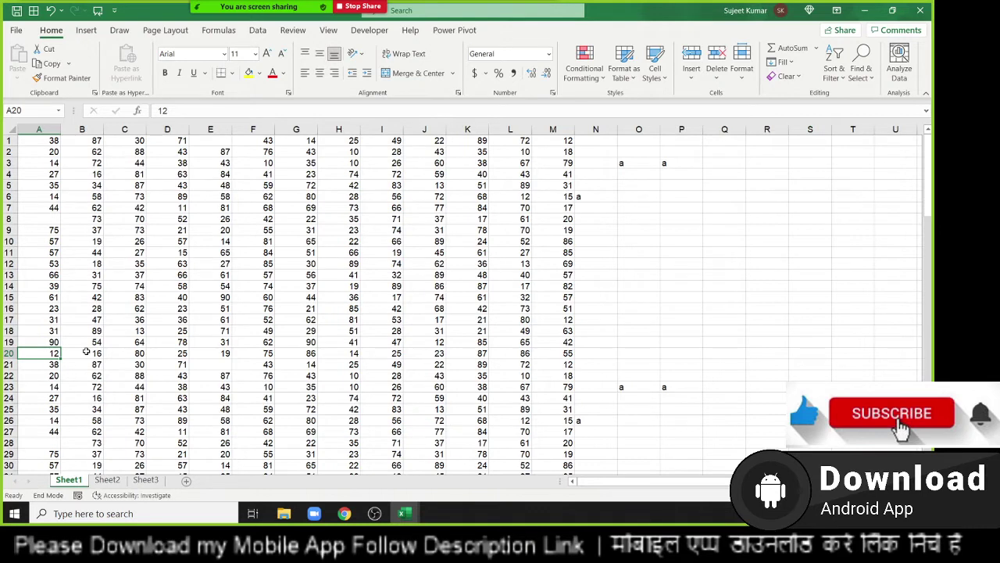
pyautogui.press('Right')
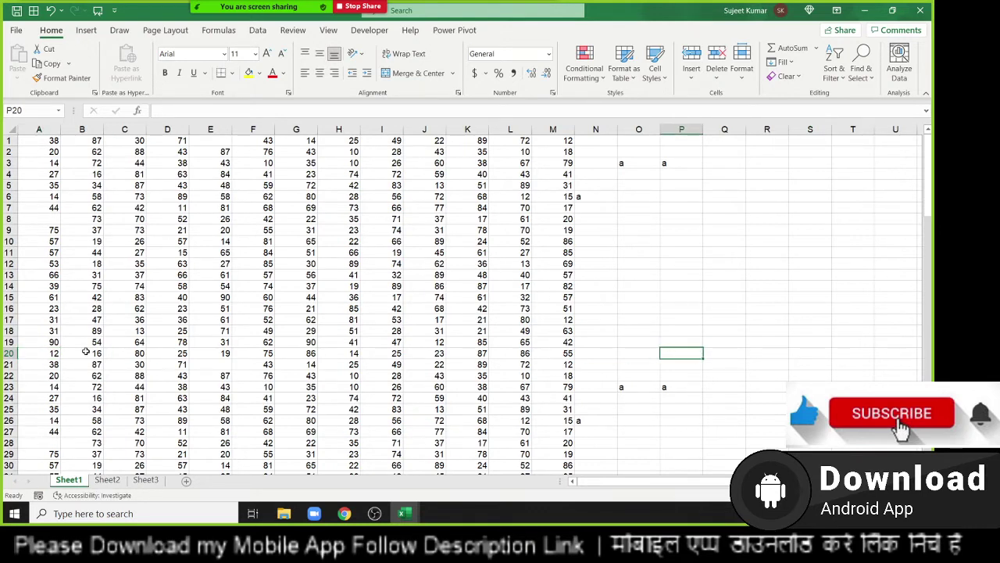
pyautogui.press('End')
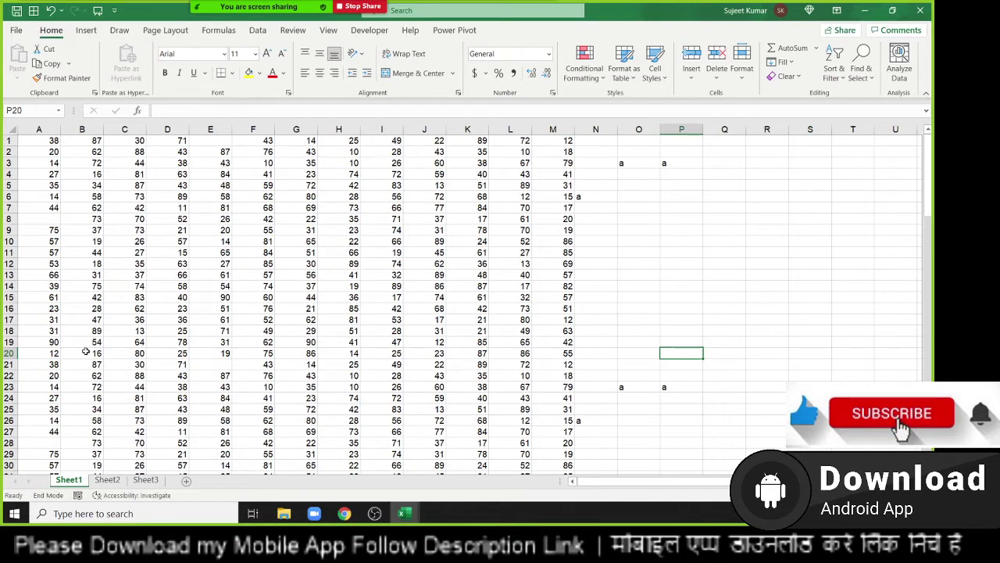
pyautogui.press('End')
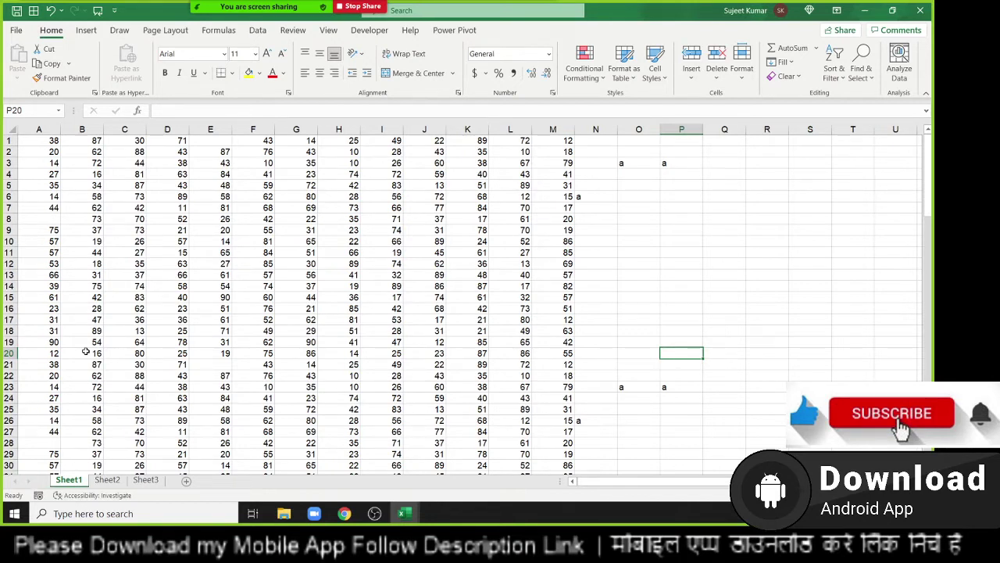
pyautogui.press('Home')
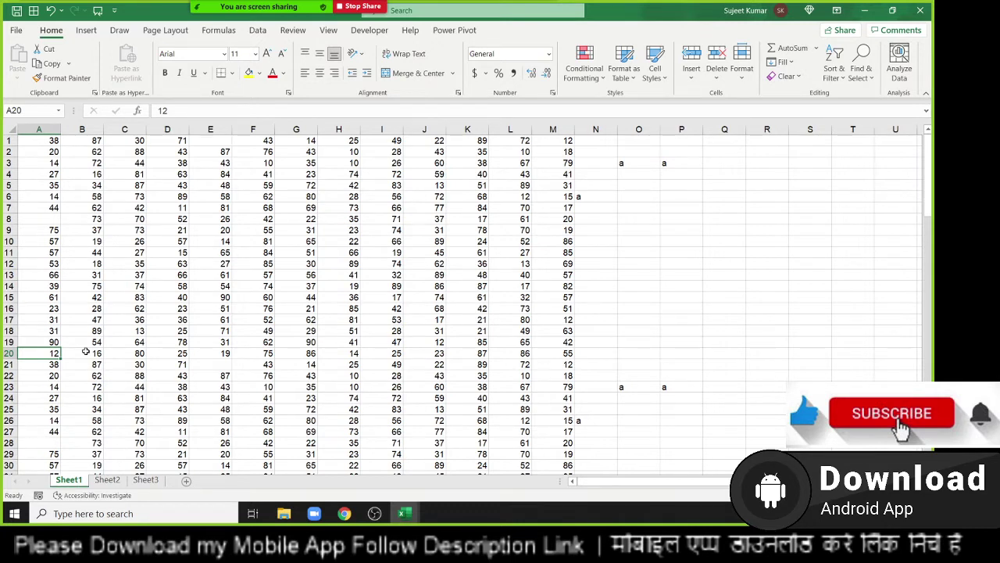
# Select A1:B19 with Ctrl+Shift+Home and show Quick Analysis with Ctrl+Q.
pyautogui.hotkey('ctrl', 'shift', 'Home')
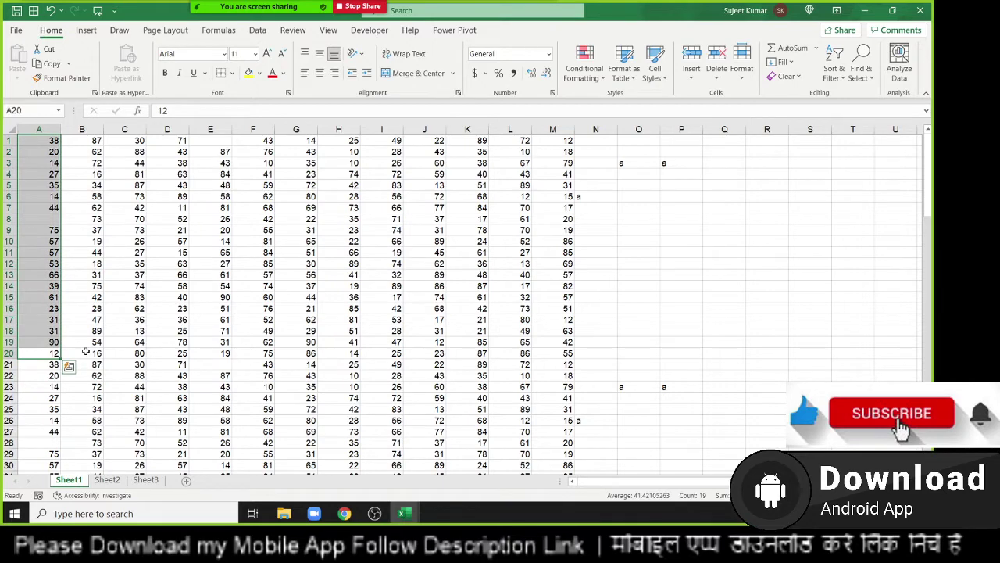
pyautogui.press('Up')
pyautogui.press('Right')
pyautogui.hotkey('ctrl', 'shift', 'Home')
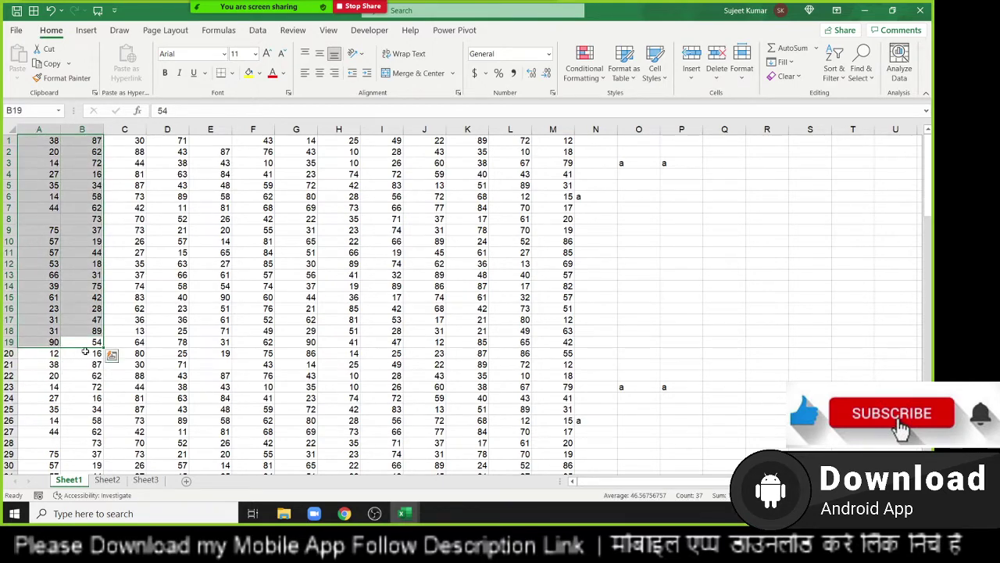
pyautogui.hotkey('ctrl', 'q')
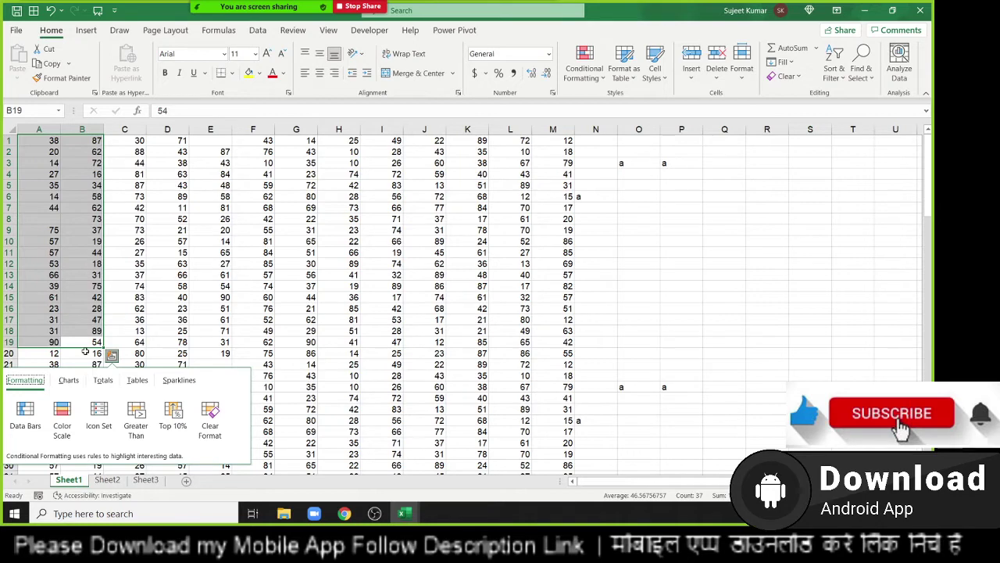
# Close Quick Analysis and Ctrl-select scattered cells C4, D7, G9, E3, I3, J7, E14, B6 and others.
pyautogui.click(187, 198)
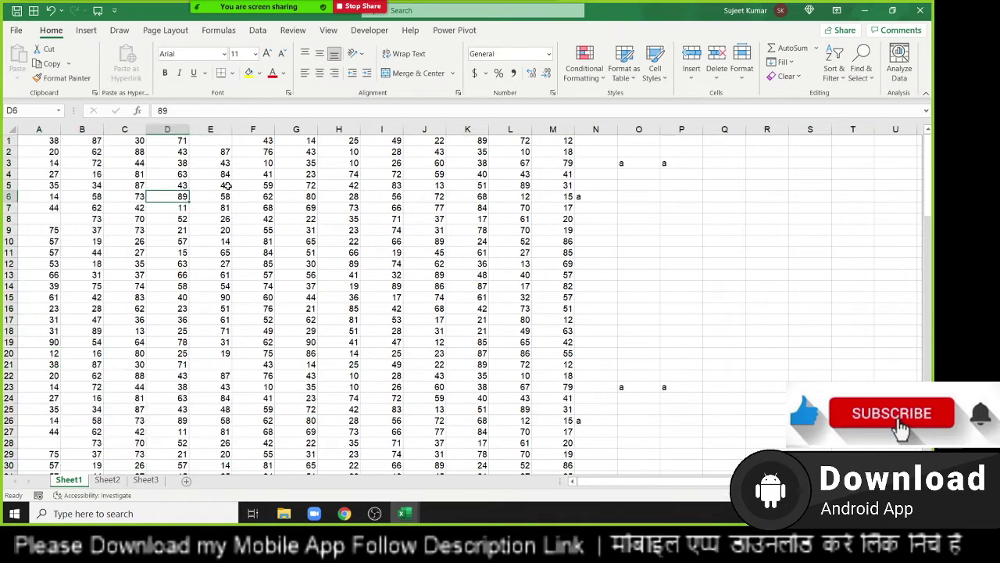
pyautogui.moveTo(213, 173); pyautogui.dragTo(212, 185)
pyautogui.click(95, 163)
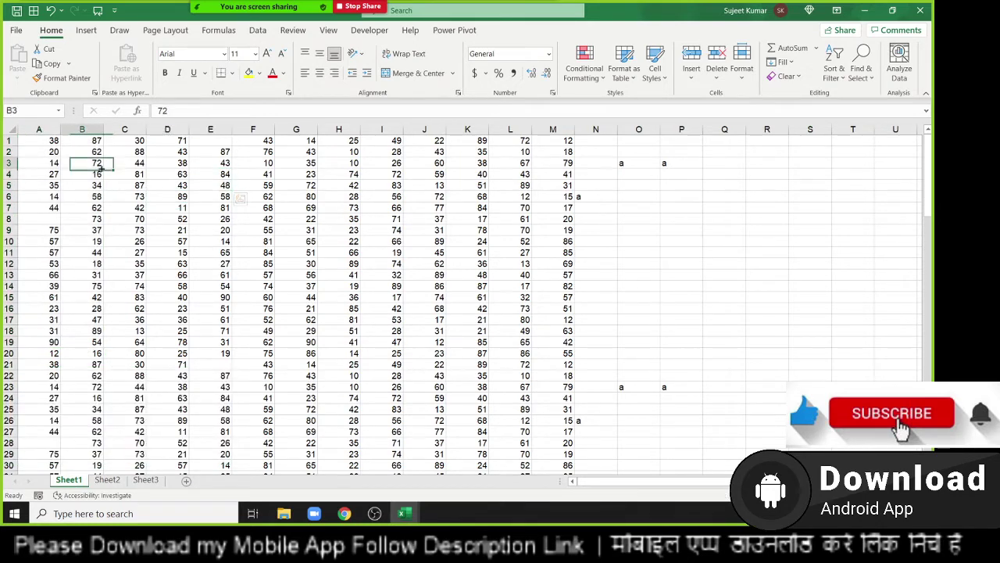
pyautogui.click(114, 174)
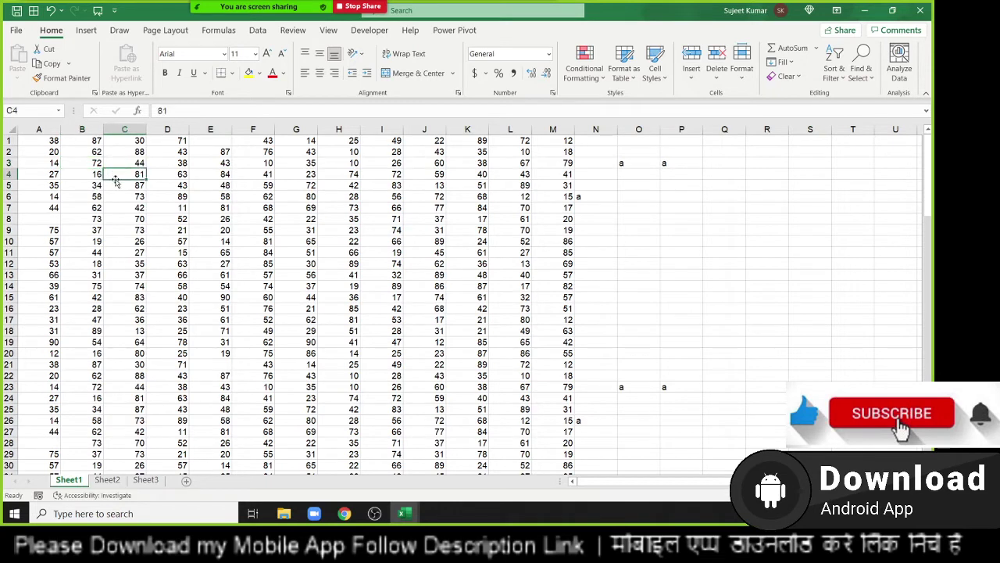
pyautogui.keyDown('ctrl'); pyautogui.click(157, 205); pyautogui.keyUp('ctrl')
pyautogui.keyDown('ctrl'); pyautogui.click(283, 230); pyautogui.keyUp('ctrl')
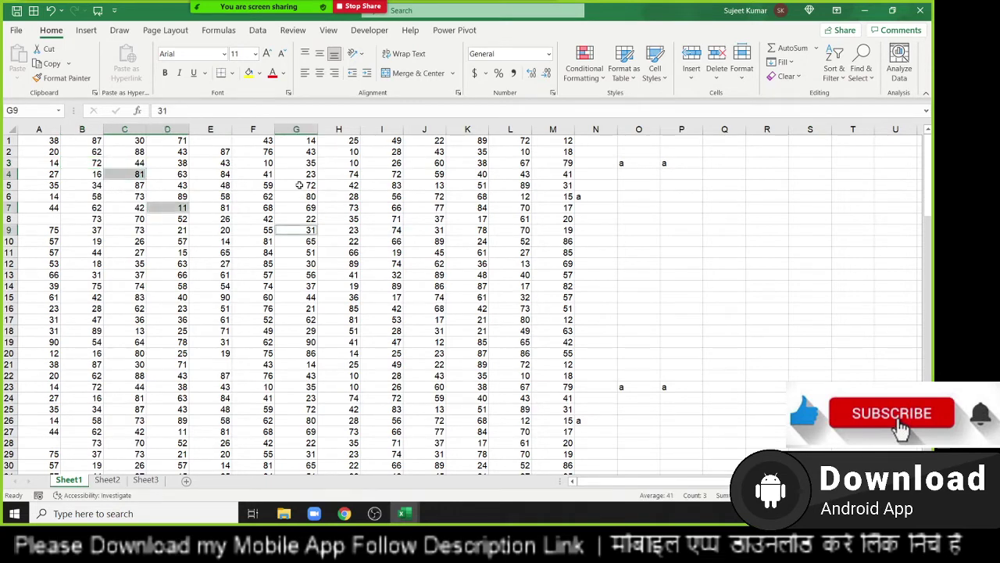
pyautogui.keyDown('ctrl'); pyautogui.click(298, 185); pyautogui.keyUp('ctrl')
pyautogui.keyDown('ctrl'); pyautogui.click(210, 163); pyautogui.keyUp('ctrl')
pyautogui.keyDown('ctrl'); pyautogui.click(382, 163); pyautogui.keyUp('ctrl')
pyautogui.keyDown('ctrl'); pyautogui.click(424, 207); pyautogui.keyUp('ctrl')
pyautogui.keyDown('ctrl'); pyautogui.click(382, 263); pyautogui.keyUp('ctrl')
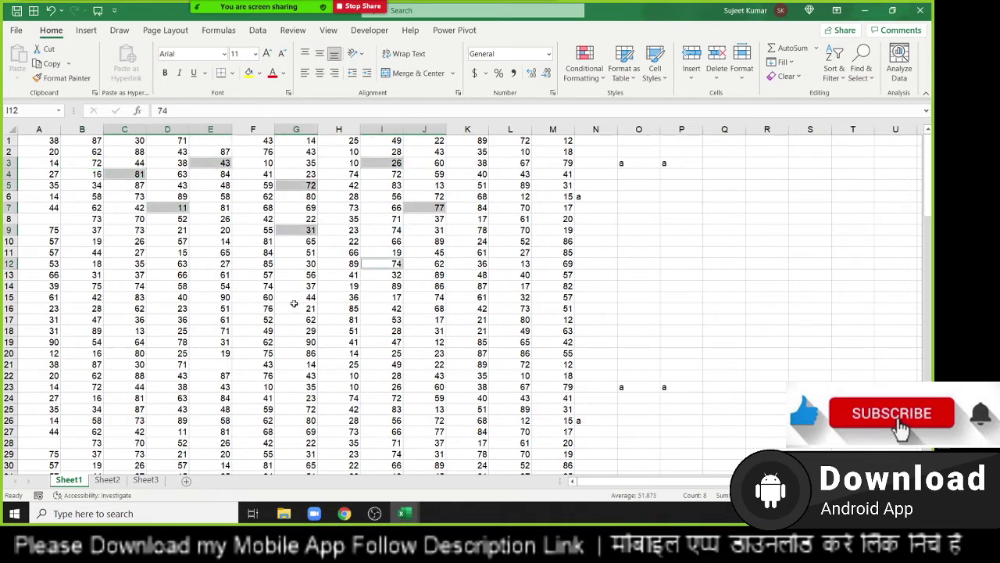
pyautogui.keyDown('ctrl'); pyautogui.click(297, 308); pyautogui.keyUp('ctrl')
pyautogui.keyDown('ctrl'); pyautogui.click(210, 286); pyautogui.keyUp('ctrl')
pyautogui.keyDown('ctrl'); pyautogui.click(140, 263); pyautogui.keyUp('ctrl')
pyautogui.keyDown('ctrl'); pyautogui.click(131, 241); pyautogui.keyUp('ctrl')
pyautogui.keyDown('ctrl'); pyautogui.click(93, 198); pyautogui.keyUp('ctrl')
# Add A4, B9, B13, D18, I19, K15, K11, G2, A18 and L19 to the multi-selection.
pyautogui.keyDown('ctrl'); pyautogui.click(55, 173); pyautogui.keyUp('ctrl')
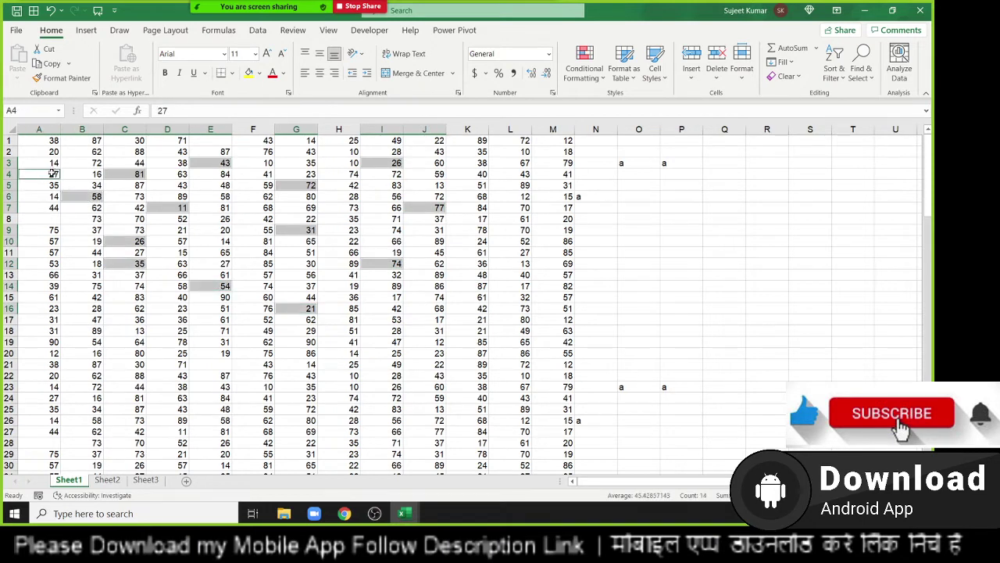
pyautogui.keyDown('ctrl'); pyautogui.click(94, 230); pyautogui.keyUp('ctrl')
pyautogui.keyDown('ctrl'); pyautogui.click(56, 230); pyautogui.keyUp('ctrl')
pyautogui.keyDown('ctrl'); pyautogui.click(67, 275); pyautogui.keyUp('ctrl')
pyautogui.keyDown('ctrl'); pyautogui.click(168, 331); pyautogui.keyUp('ctrl')
pyautogui.keyDown('ctrl'); pyautogui.click(226, 333); pyautogui.keyUp('ctrl')
pyautogui.keyDown('ctrl'); pyautogui.click(380, 341); pyautogui.keyUp('ctrl')
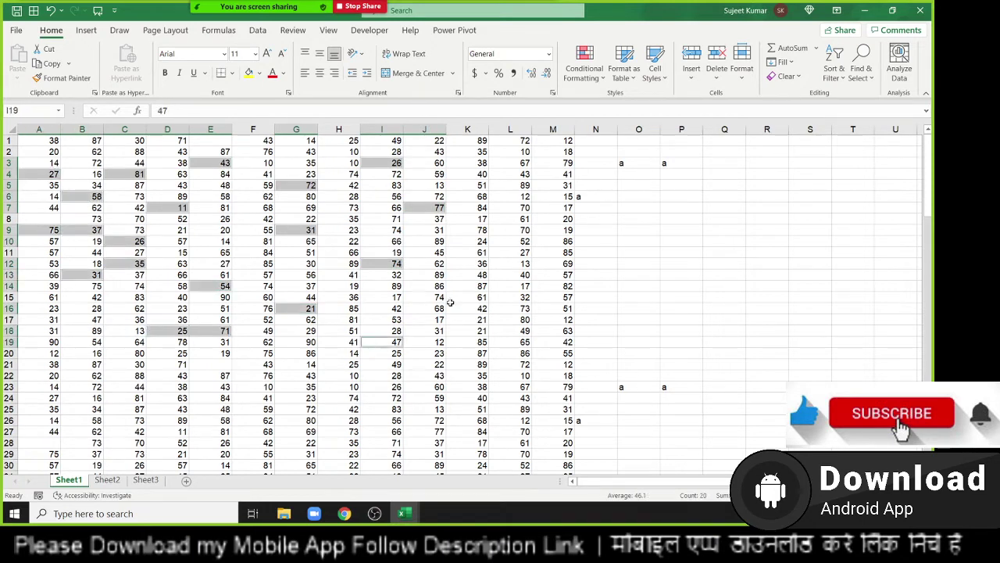
pyautogui.keyDown('ctrl'); pyautogui.click(476, 297); pyautogui.keyUp('ctrl')
pyautogui.keyDown('ctrl'); pyautogui.click(482, 255); pyautogui.keyUp('ctrl')
pyautogui.keyDown('ctrl'); pyautogui.click(470, 182); pyautogui.keyUp('ctrl')
pyautogui.keyDown('ctrl'); pyautogui.click(286, 157); pyautogui.keyUp('ctrl')
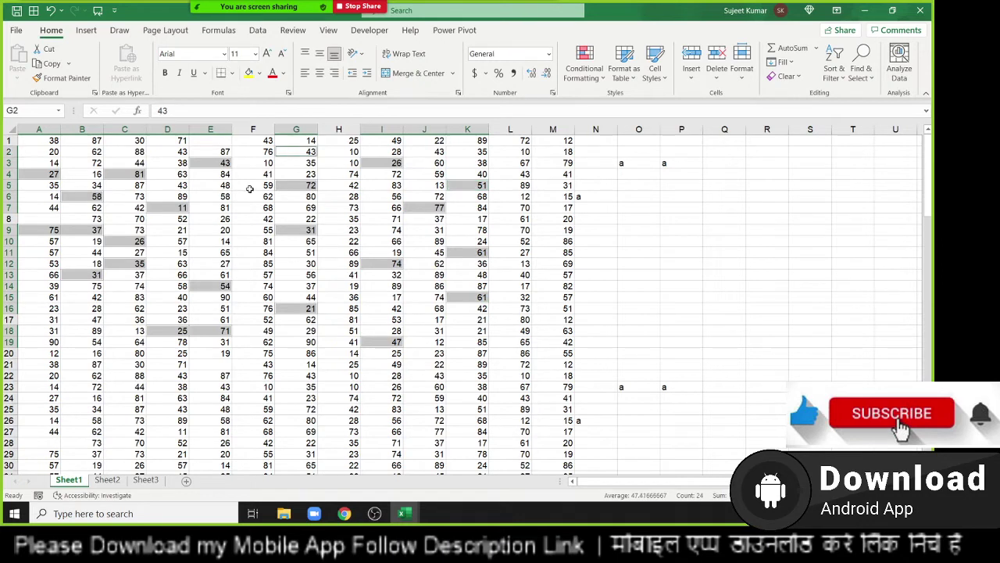
pyautogui.keyDown('ctrl'); pyautogui.click(226, 218); pyautogui.keyUp('ctrl')
pyautogui.keyDown('ctrl'); pyautogui.click(94, 365); pyautogui.keyUp('ctrl')
pyautogui.keyDown('ctrl'); pyautogui.click(49, 330); pyautogui.keyUp('ctrl')
pyautogui.keyDown('ctrl'); pyautogui.click(65, 331); pyautogui.keyUp('ctrl')
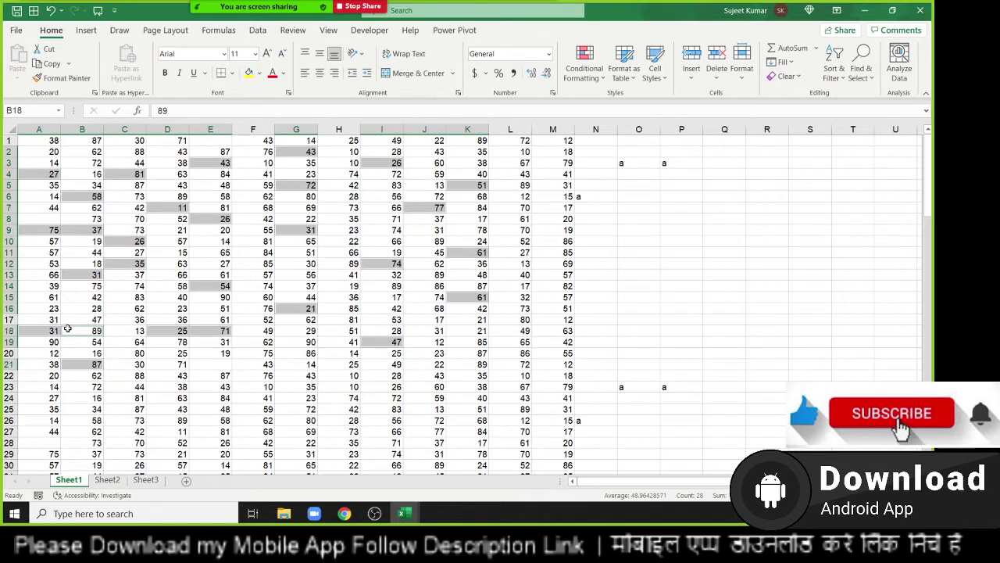
pyautogui.keyDown('ctrl'); pyautogui.click(504, 337); pyautogui.keyUp('ctrl')
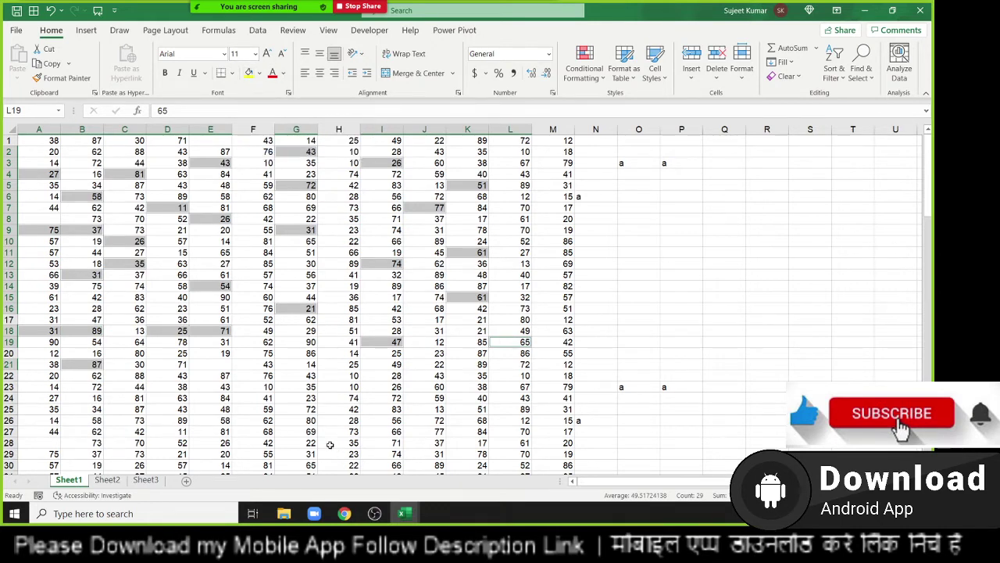
# Try copying the scattered multi-row selection, dismiss the multiple-selections warning, and reselect F17 alone.
pyautogui.hotkey('ctrl', 'c')
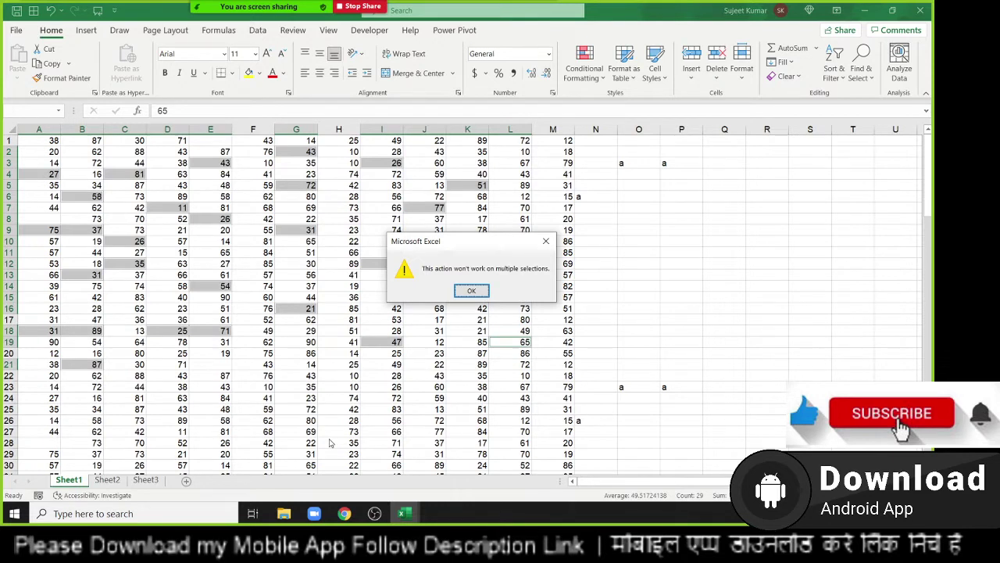
pyautogui.press('Return')
pyautogui.click(258, 321)
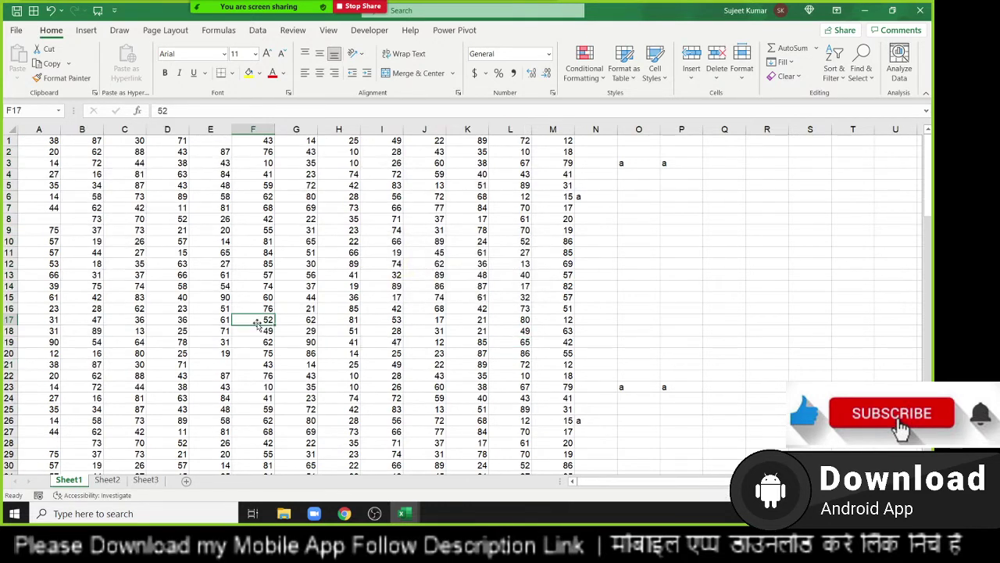
# Select A1, C1, G1 and J1 together and copy them.
pyautogui.click(53, 144)
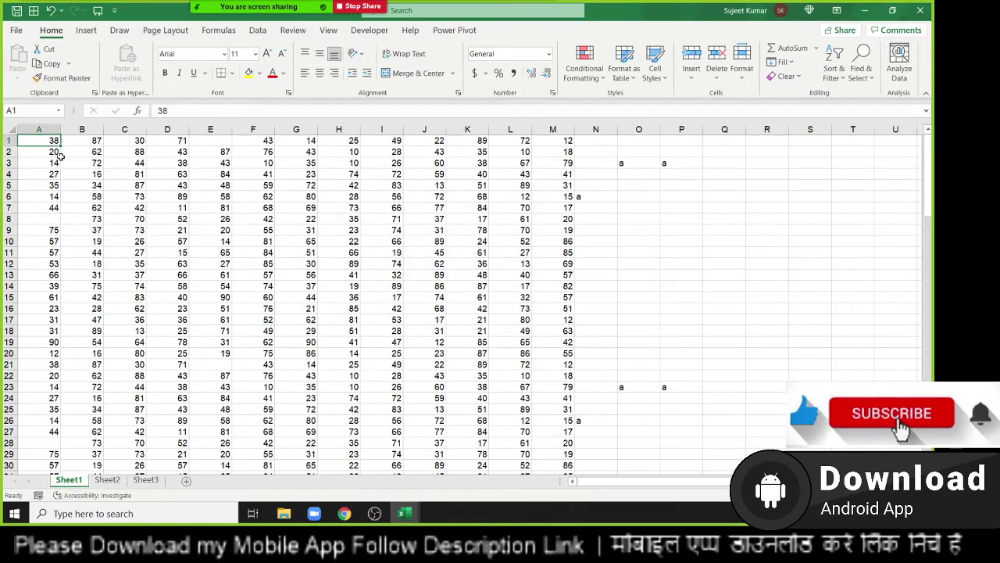
pyautogui.keyDown('ctrl'); pyautogui.click(124, 142); pyautogui.keyUp('ctrl')
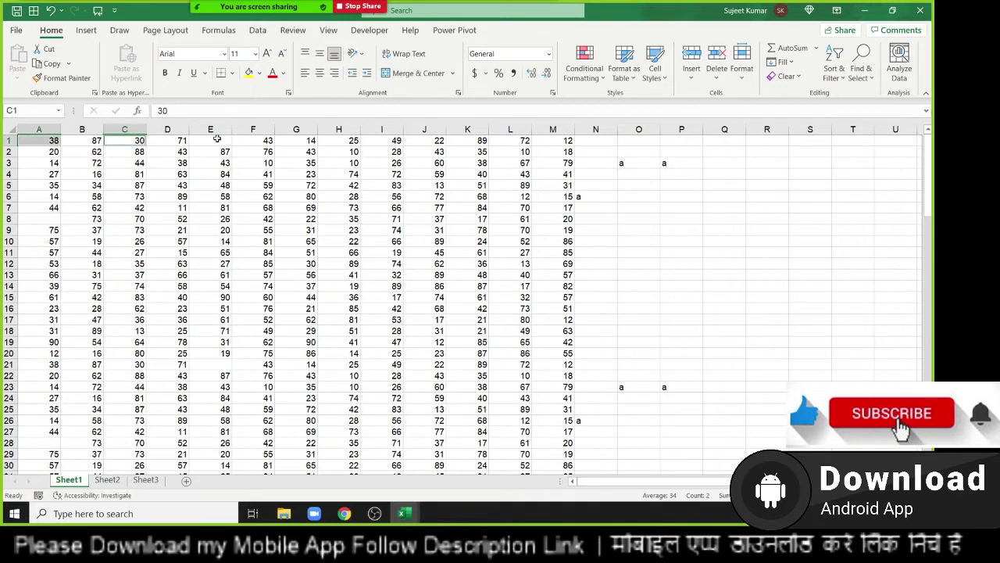
pyautogui.keyDown('ctrl'); pyautogui.click(279, 142); pyautogui.keyUp('ctrl')
pyautogui.keyDown('ctrl'); pyautogui.click(425, 141); pyautogui.keyUp('ctrl')
pyautogui.hotkey('ctrl', 'c')
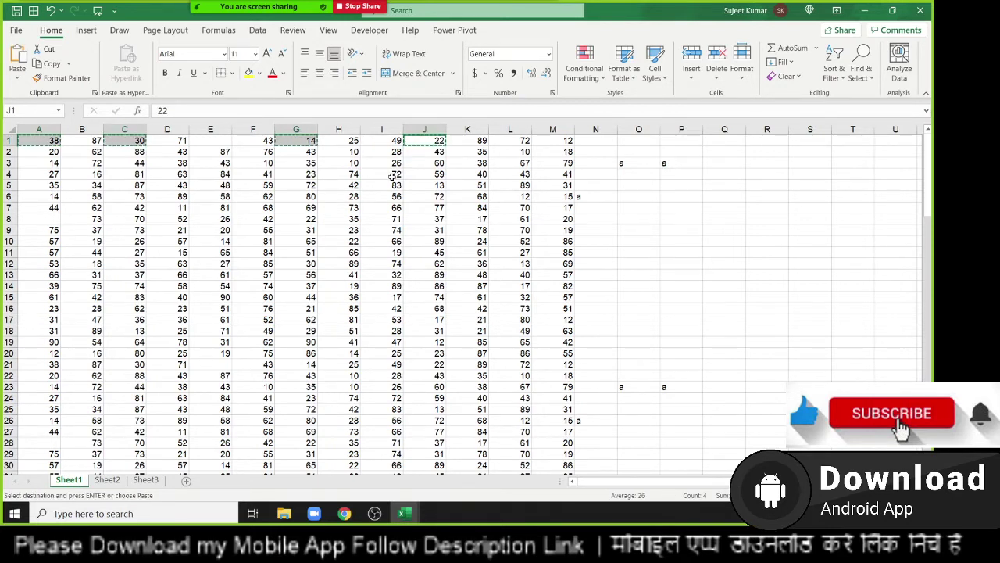
# Cancel the copy, copy the four row-1 cells again, then cancel once more.
pyautogui.press('Escape')
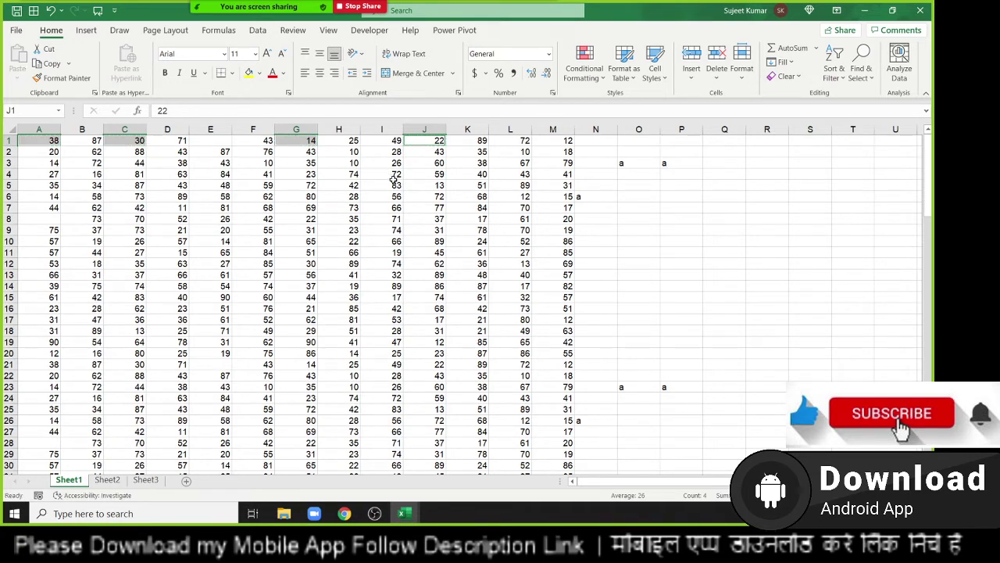
pyautogui.hotkey('ctrl', 'c')
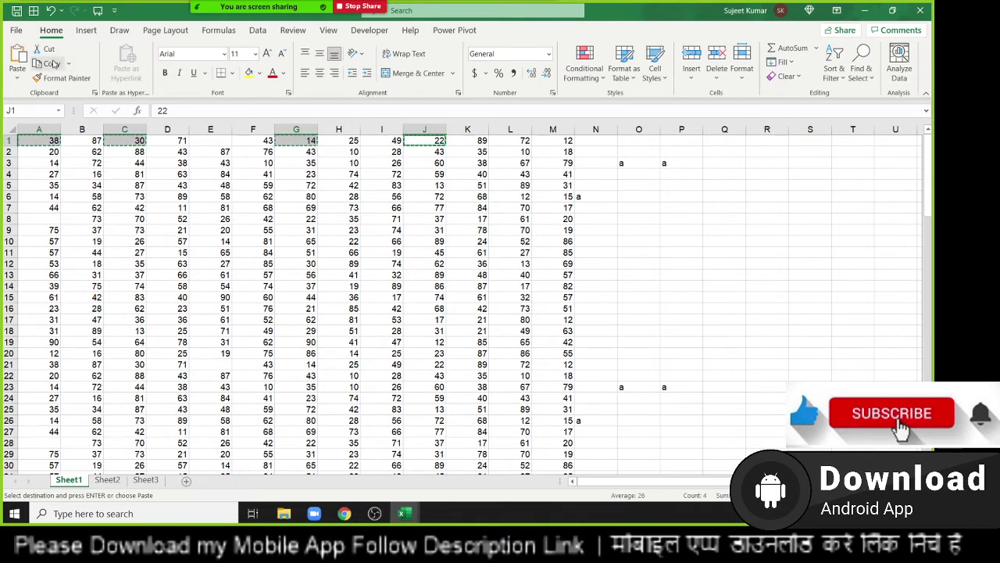
pyautogui.press('Escape')
pyautogui.click(56, 152)
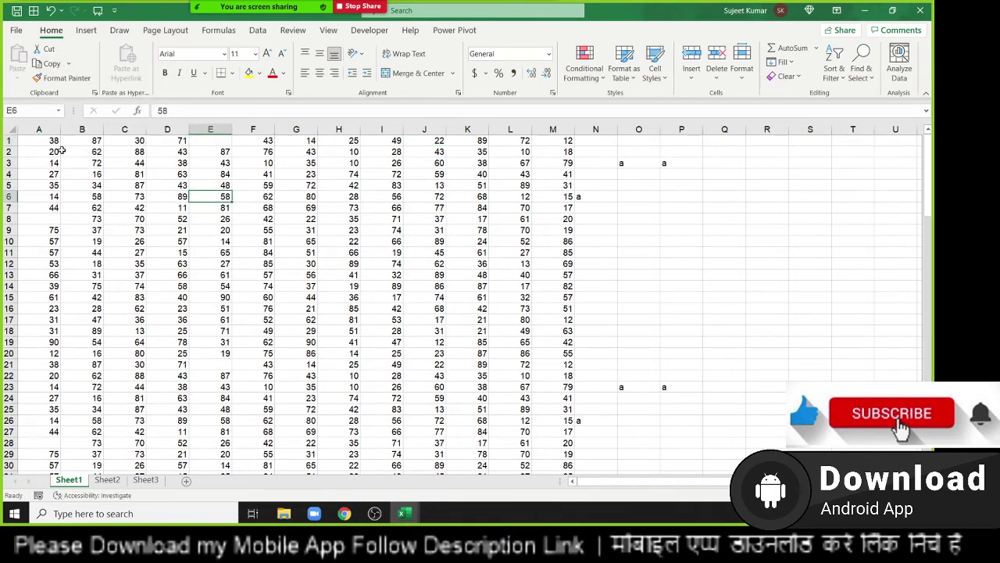
pyautogui.keyDown('ctrl'); pyautogui.click(133, 154); pyautogui.keyUp('ctrl')
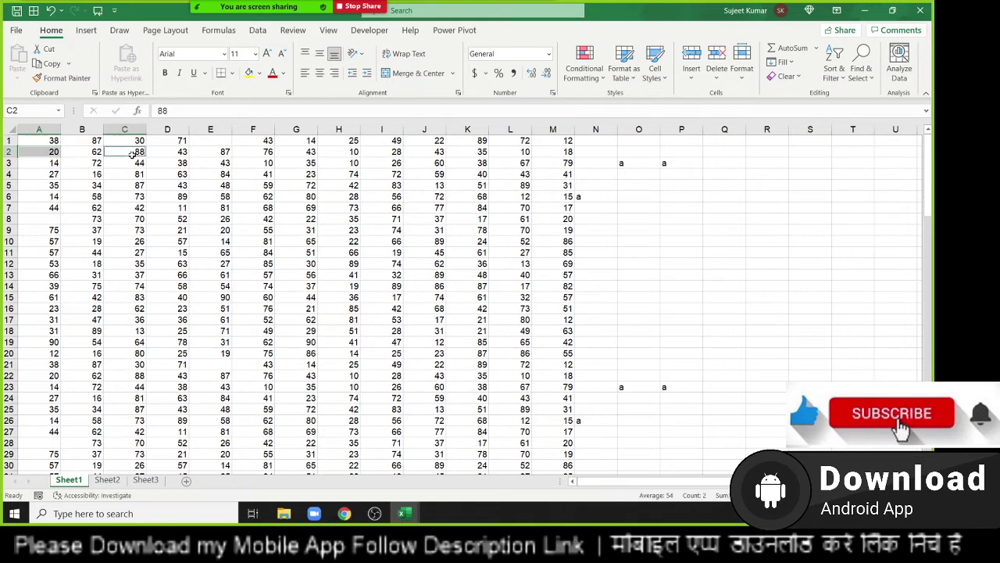
pyautogui.keyDown('ctrl'); pyautogui.click(231, 152); pyautogui.keyUp('ctrl')
pyautogui.keyDown('ctrl'); pyautogui.click(311, 154); pyautogui.keyUp('ctrl')
pyautogui.keyDown('ctrl'); pyautogui.click(395, 152); pyautogui.keyUp('ctrl')
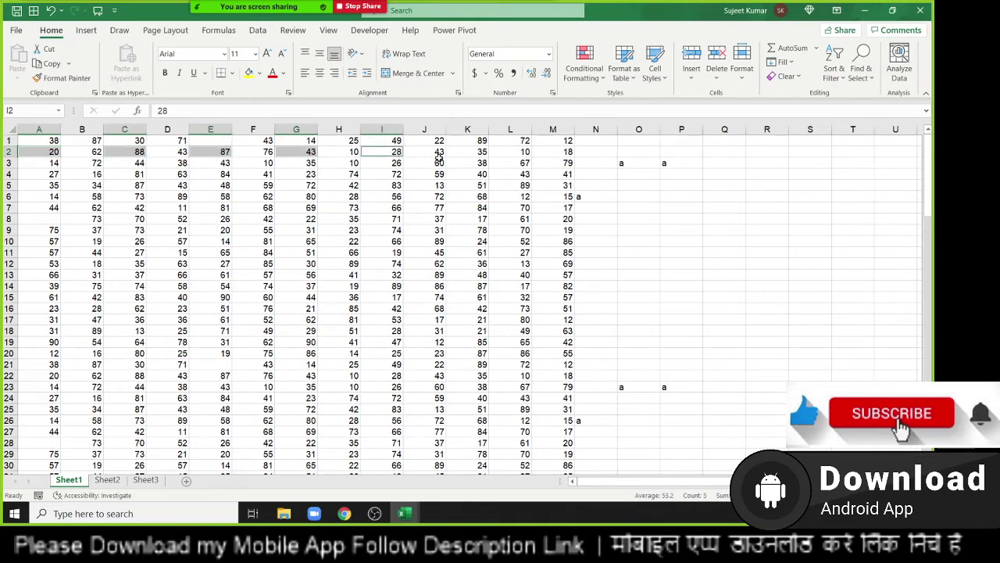
pyautogui.keyDown('ctrl'); pyautogui.click(472, 153); pyautogui.keyUp('ctrl')
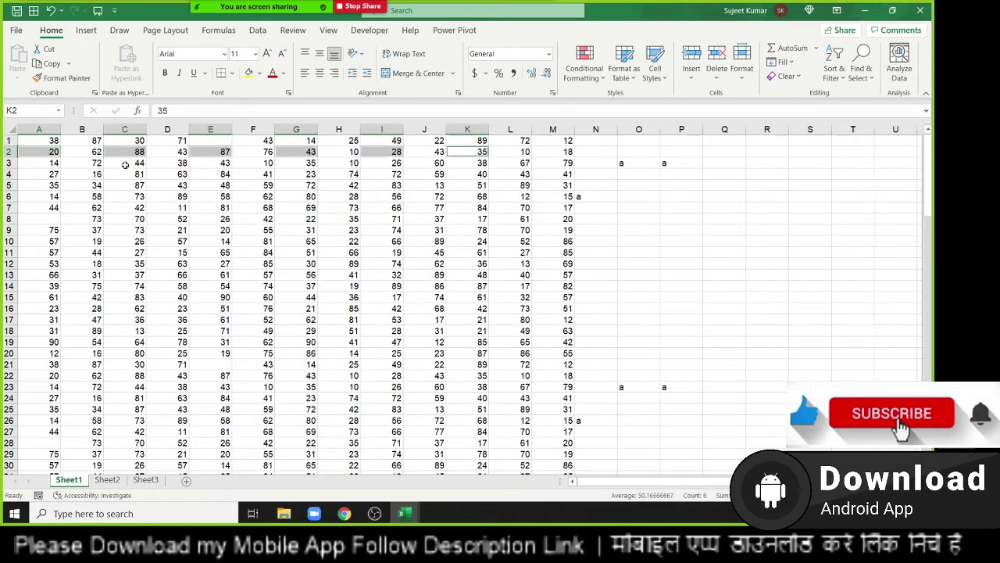
pyautogui.click(136, 193)
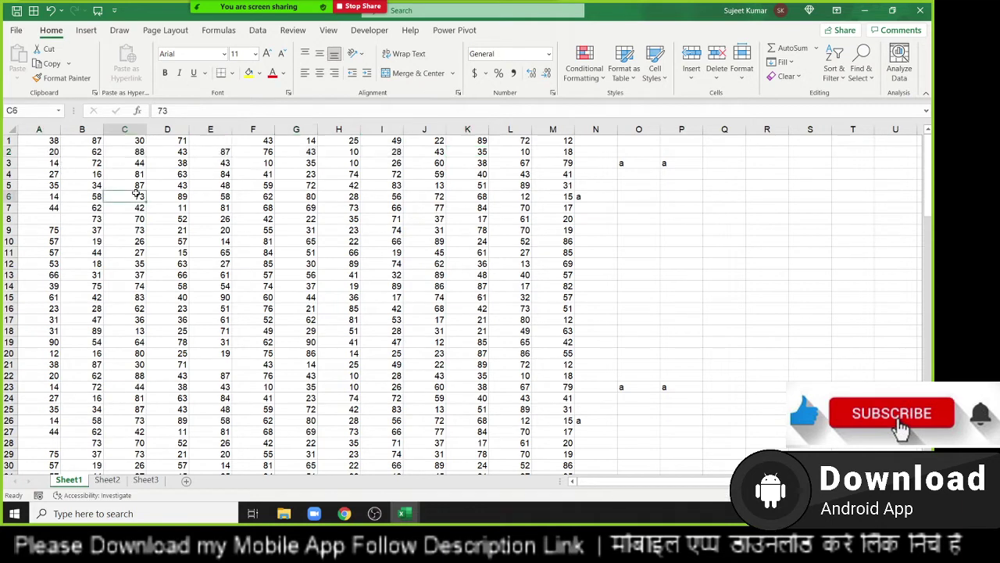
pyautogui.click(35, 141)
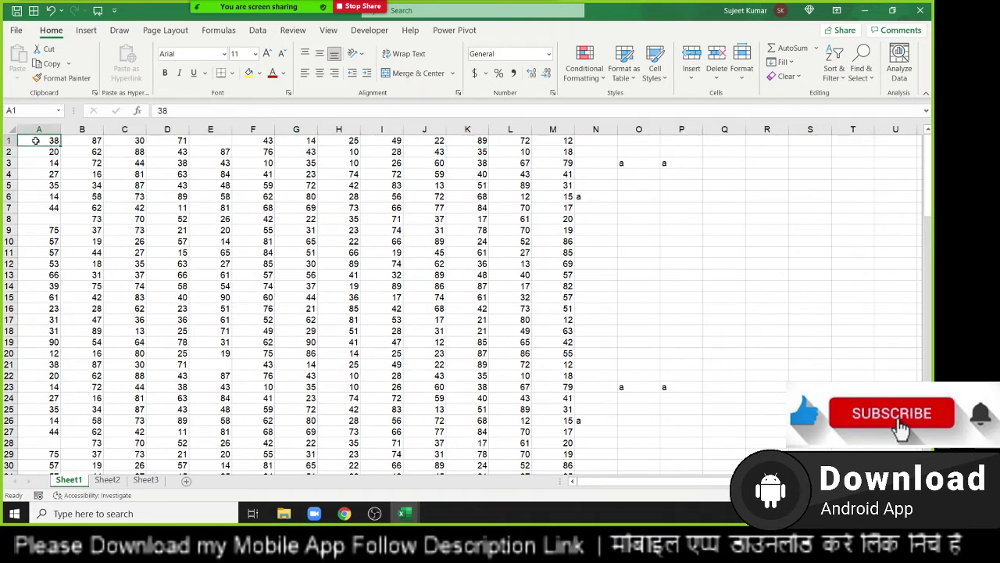
pyautogui.keyDown('ctrl'); pyautogui.click(36, 186); pyautogui.keyUp('ctrl')
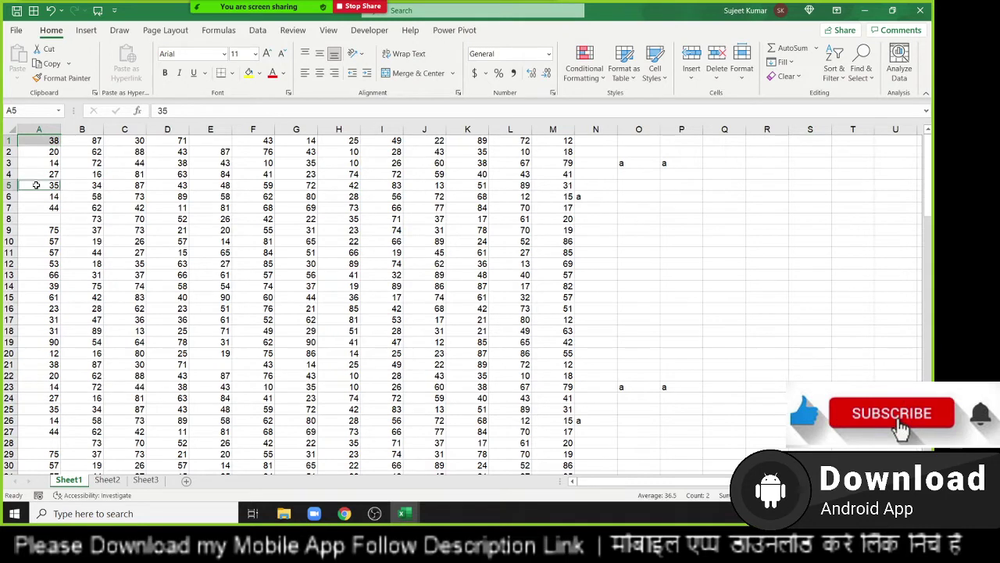
pyautogui.keyDown('ctrl'); pyautogui.click(137, 141); pyautogui.keyUp('ctrl')
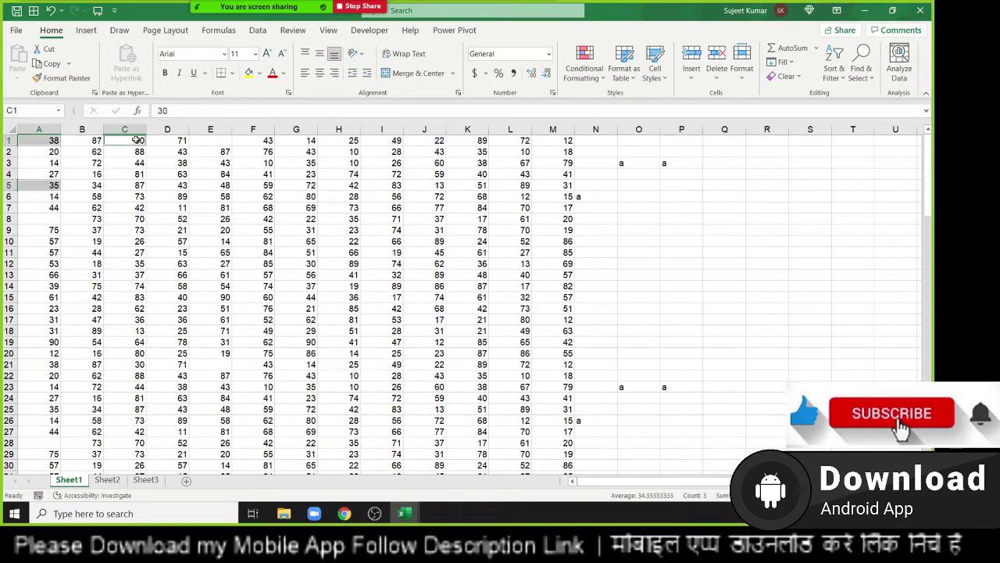
pyautogui.keyDown('ctrl'); pyautogui.click(136, 185); pyautogui.keyUp('ctrl')
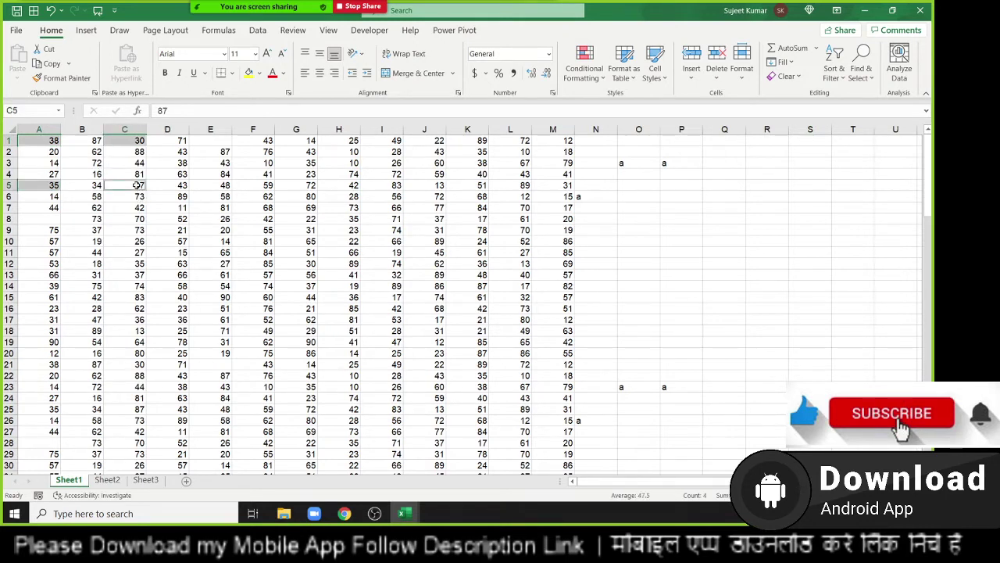
pyautogui.click(133, 230)
pyautogui.click(49, 141)
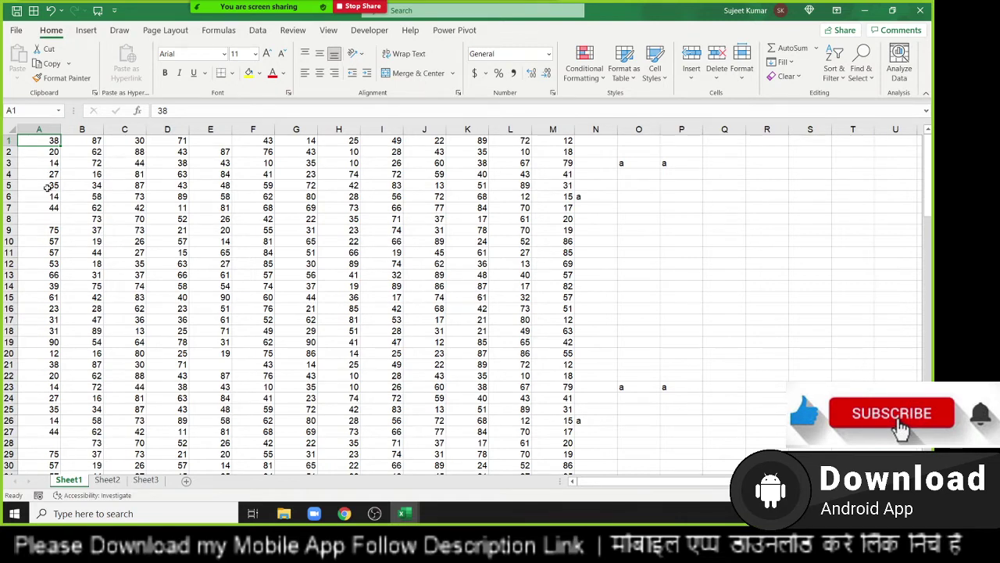
pyautogui.keyDown('ctrl'); pyautogui.click(49, 187); pyautogui.keyUp('ctrl')
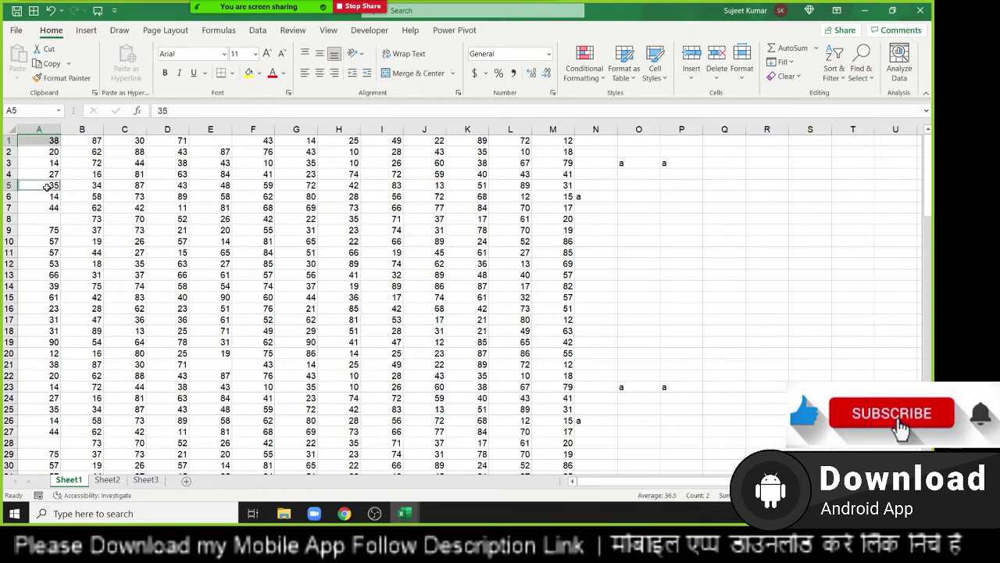
pyautogui.keyDown('ctrl'); pyautogui.click(131, 141); pyautogui.keyUp('ctrl')
pyautogui.hotkey('ctrl', 'c')
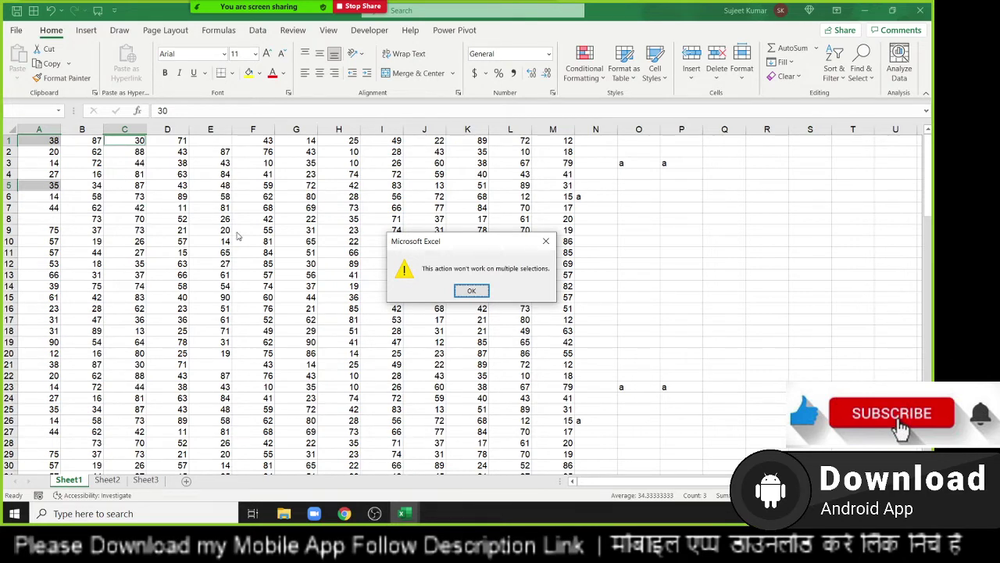
pyautogui.click(472, 293)
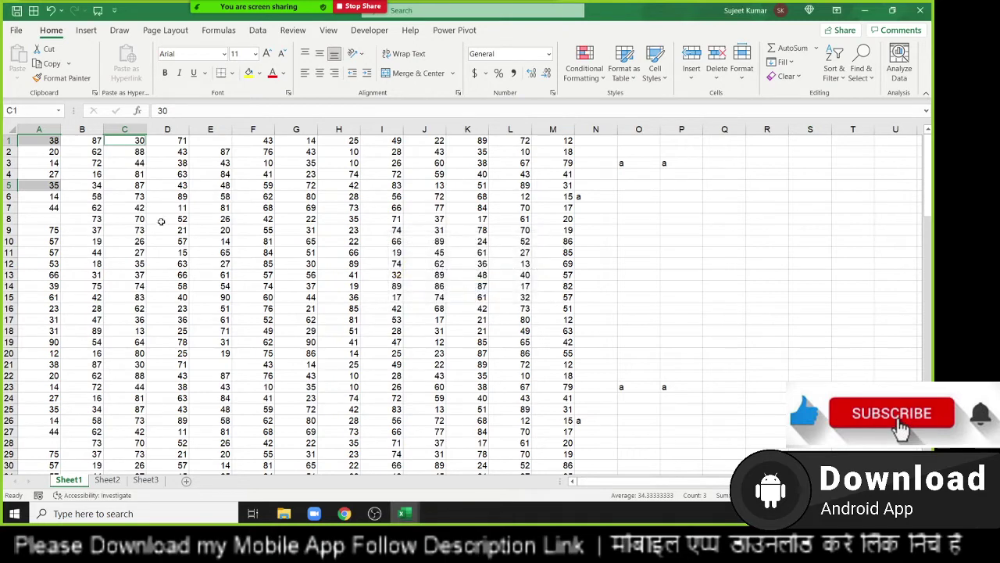
pyautogui.click(145, 200)
pyautogui.press('Right')
pyautogui.press('Right')
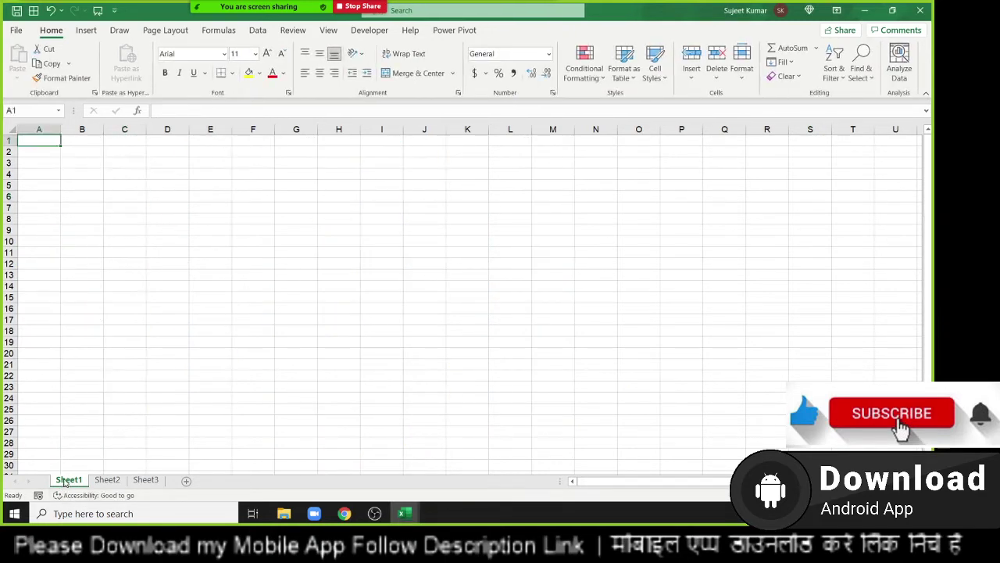
# Add Sheet4, Sheet5 and Sheet6 to the workbook.
pyautogui.click(211, 480)
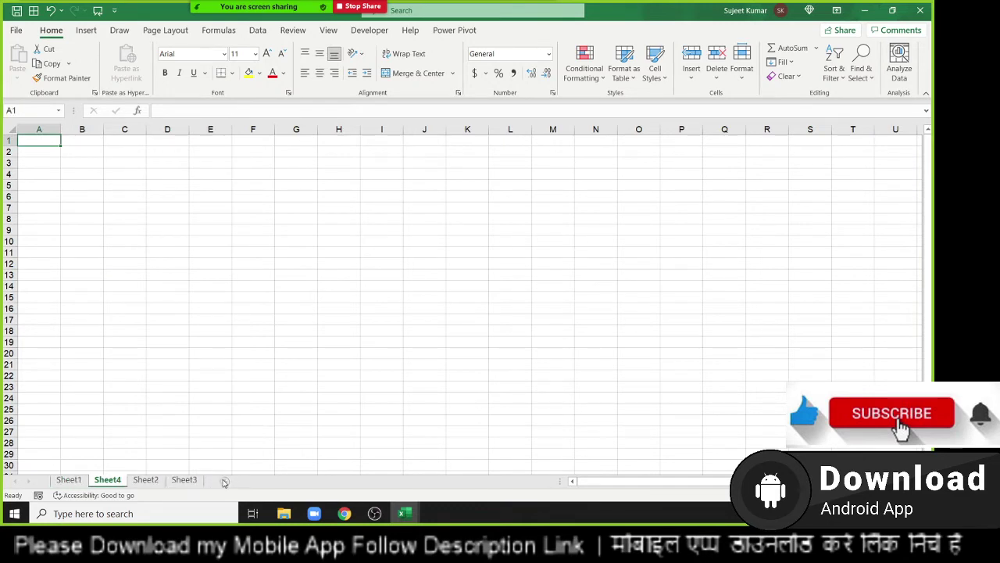
pyautogui.click(225, 480)
pyautogui.click(262, 472)
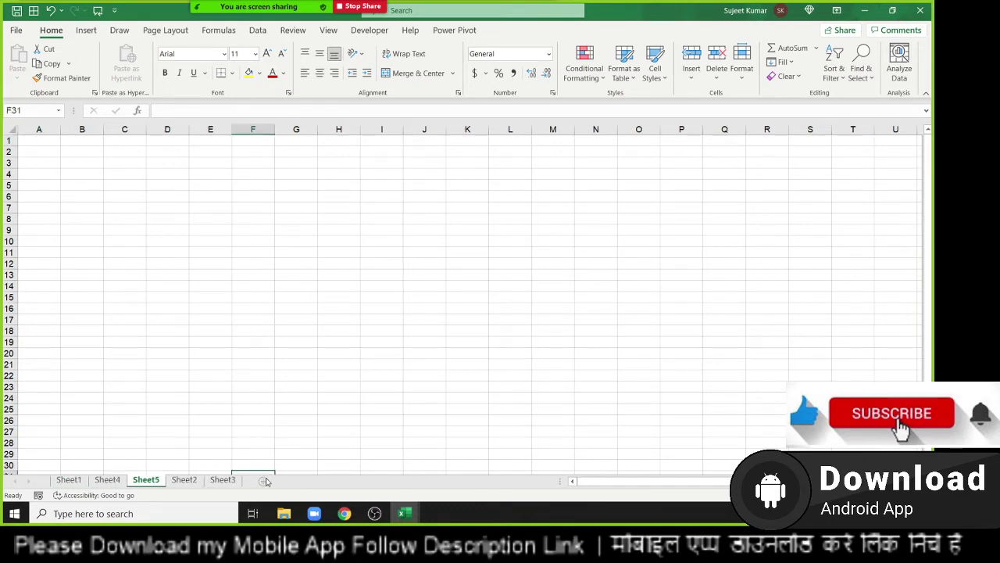
pyautogui.click(266, 481)
# Return to Sheet1, select A2, and group all six worksheets.
pyautogui.click(69, 480)
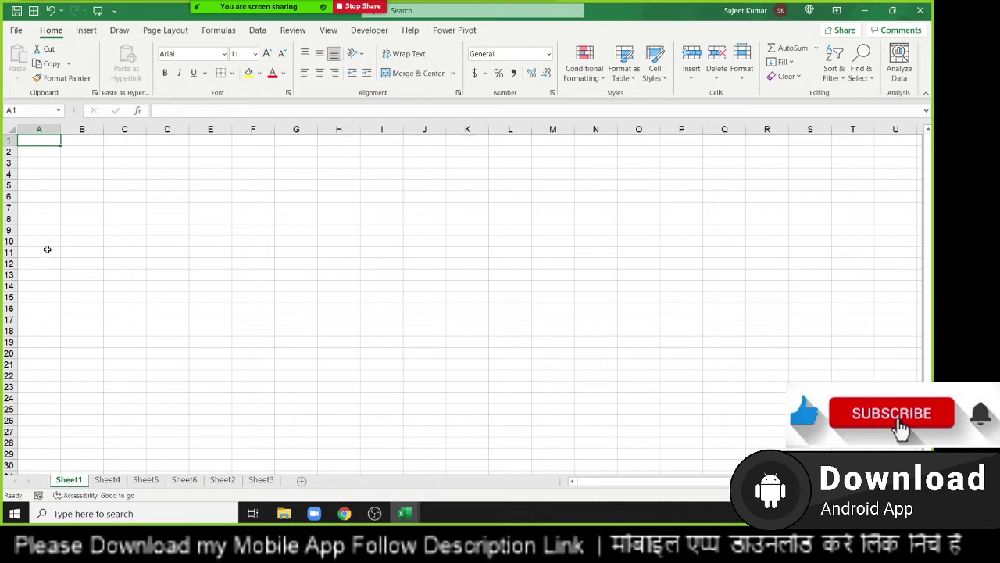
pyautogui.click(42, 152)
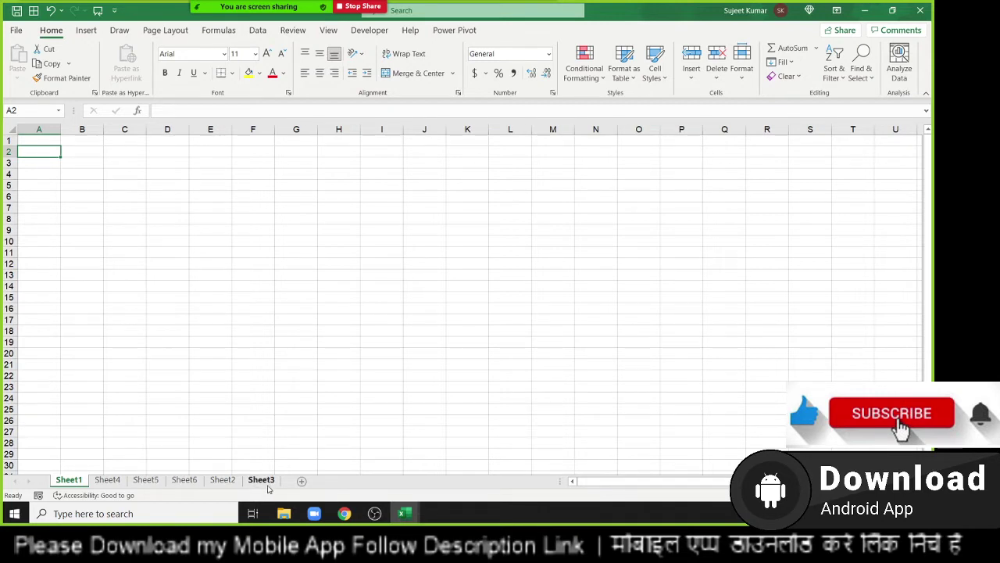
pyautogui.keyDown('shift'); pyautogui.click(258, 483); pyautogui.keyUp('shift')
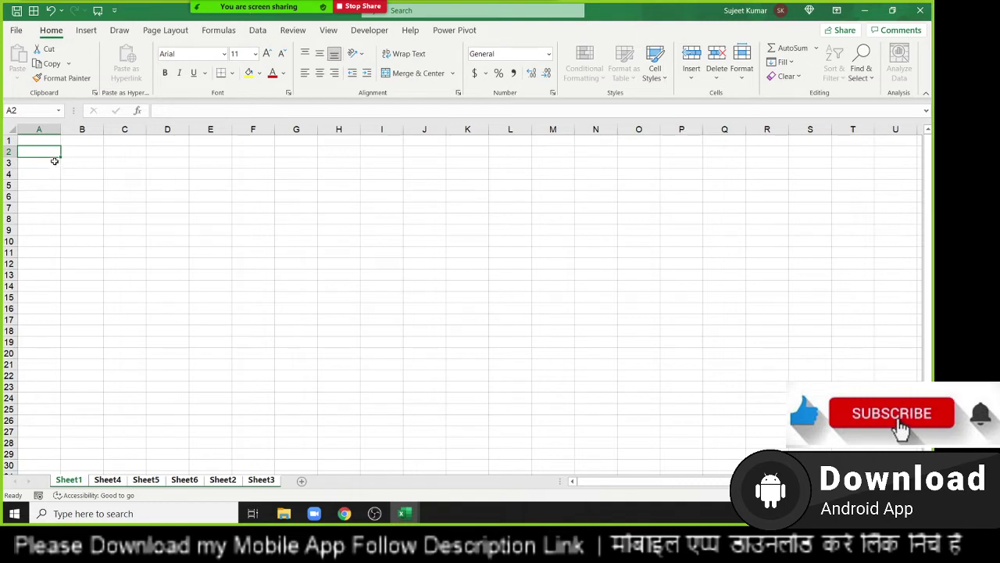
# Enter Total in A2 and Date in B2 on the grouped sheets.
pyautogui.write('Tot')
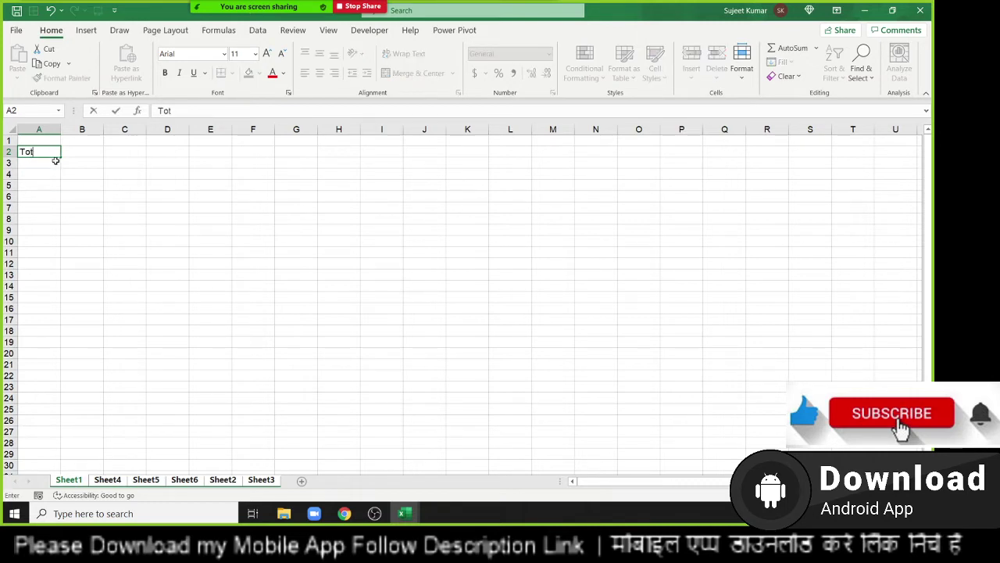
pyautogui.write('al')
pyautogui.press('Return')
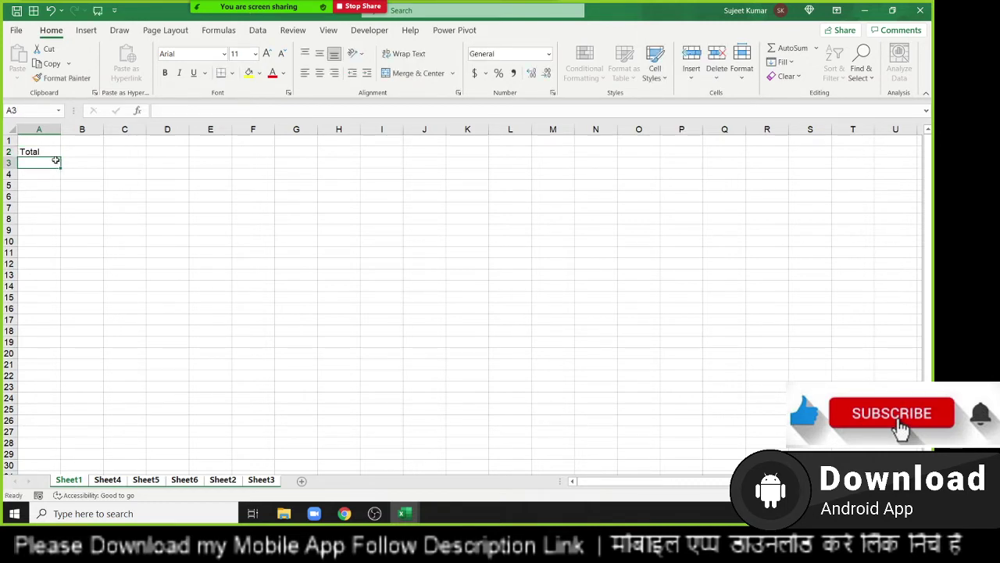
pyautogui.press('Up')
pyautogui.press('Right')
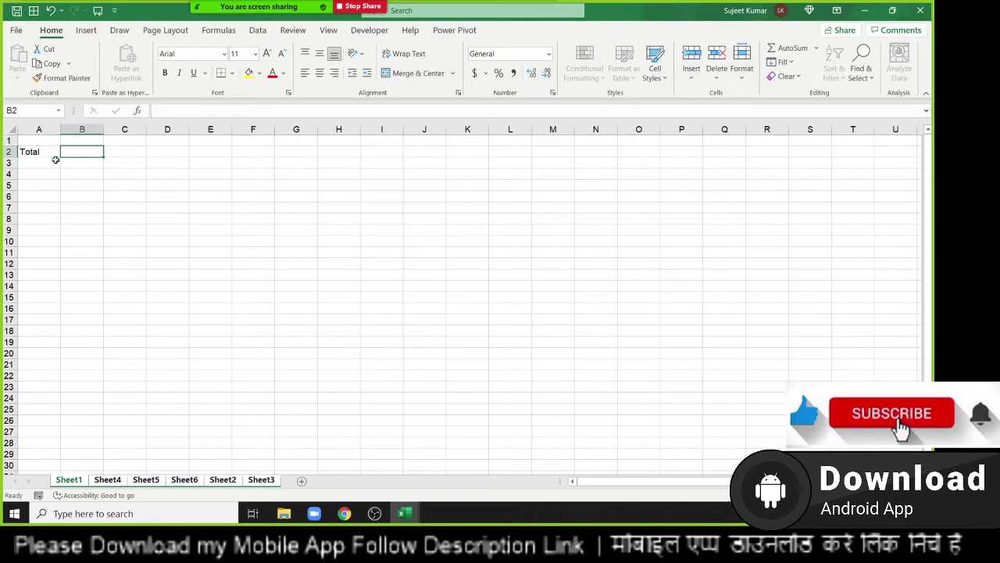
pyautogui.write('Date')
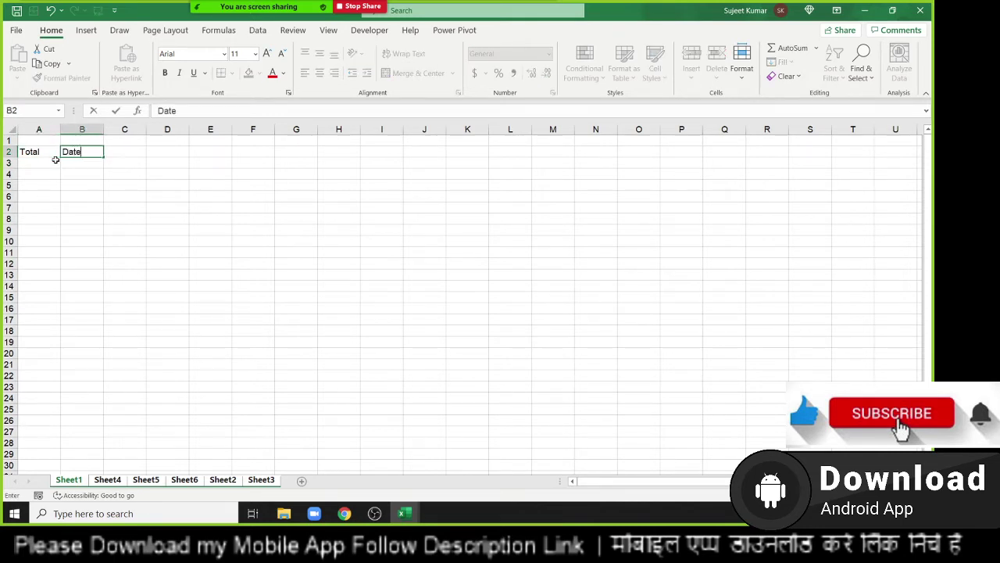
pyautogui.press('Return')
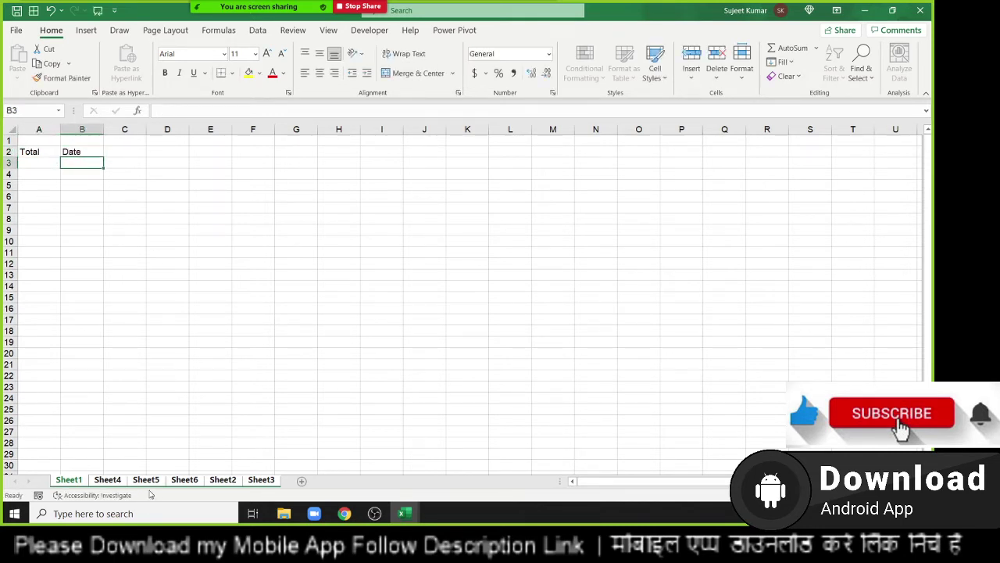
# Check the other worksheets for the Total and Date entries, ending on Sheet4 cell B29.
pyautogui.click(110, 482)
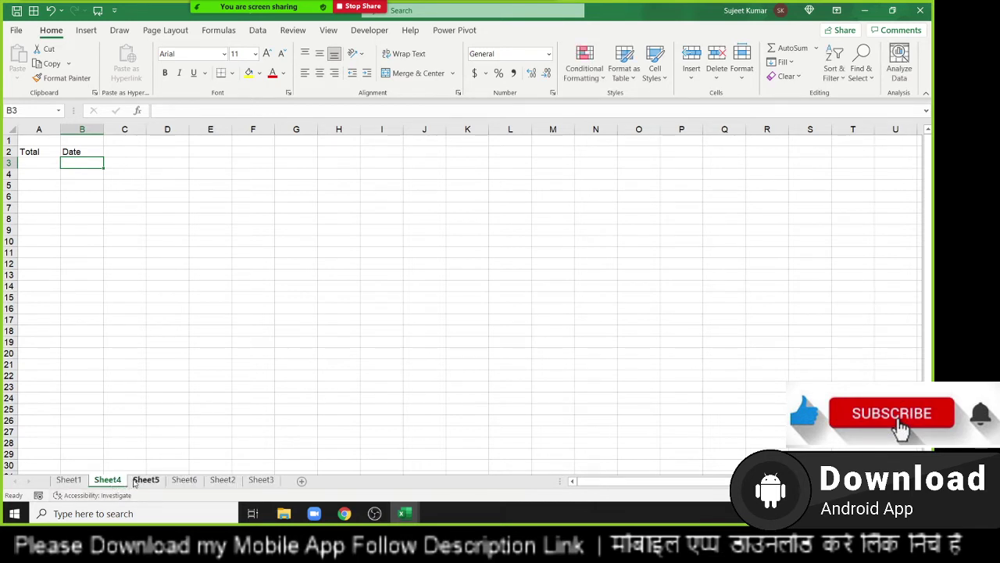
pyautogui.click(140, 480)
pyautogui.click(223, 480)
pyautogui.click(261, 479)
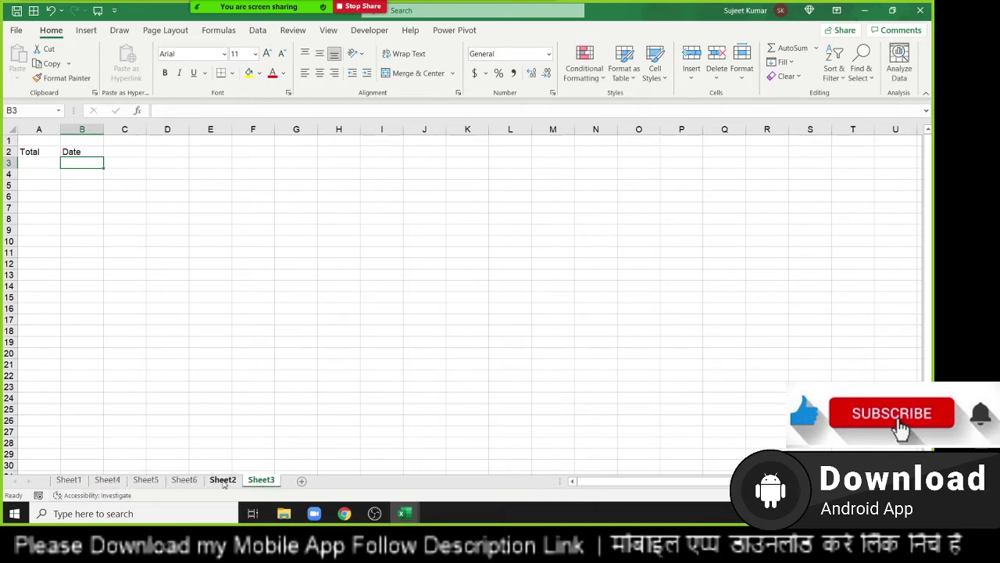
pyautogui.click(223, 480)
pyautogui.click(185, 480)
pyautogui.click(108, 479)
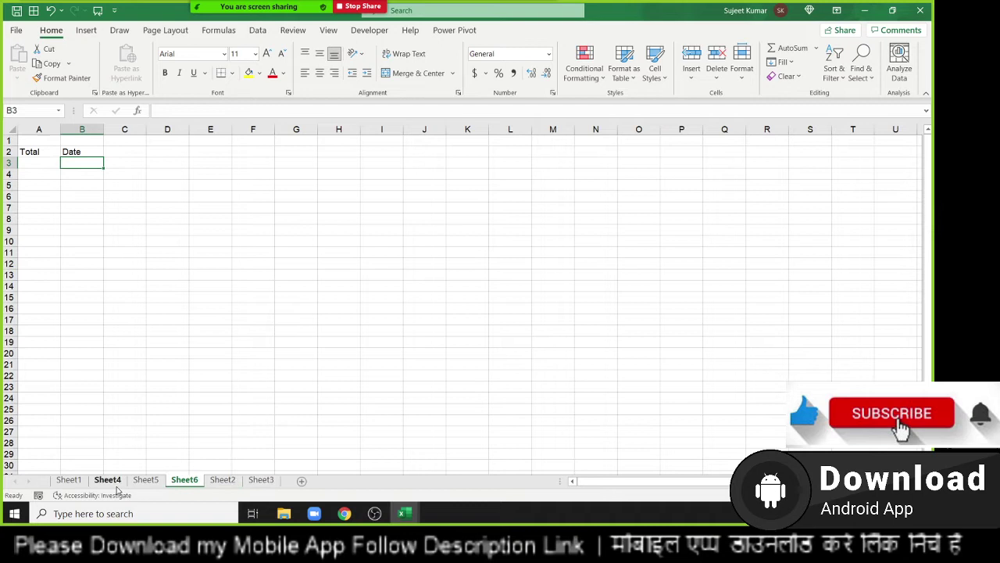
pyautogui.click(91, 451)
# Group Sheet1 with Sheet5 and Sheet2.
pyautogui.click(69, 480)
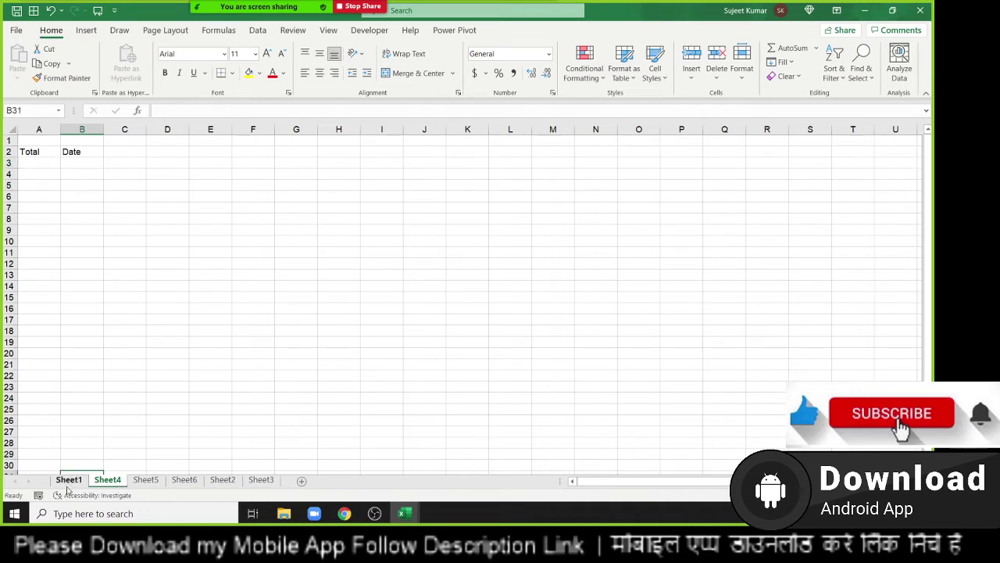
pyautogui.keyDown('ctrl'); pyautogui.click(141, 480); pyautogui.keyUp('ctrl')
pyautogui.keyDown('ctrl'); pyautogui.click(224, 480); pyautogui.keyUp('ctrl')
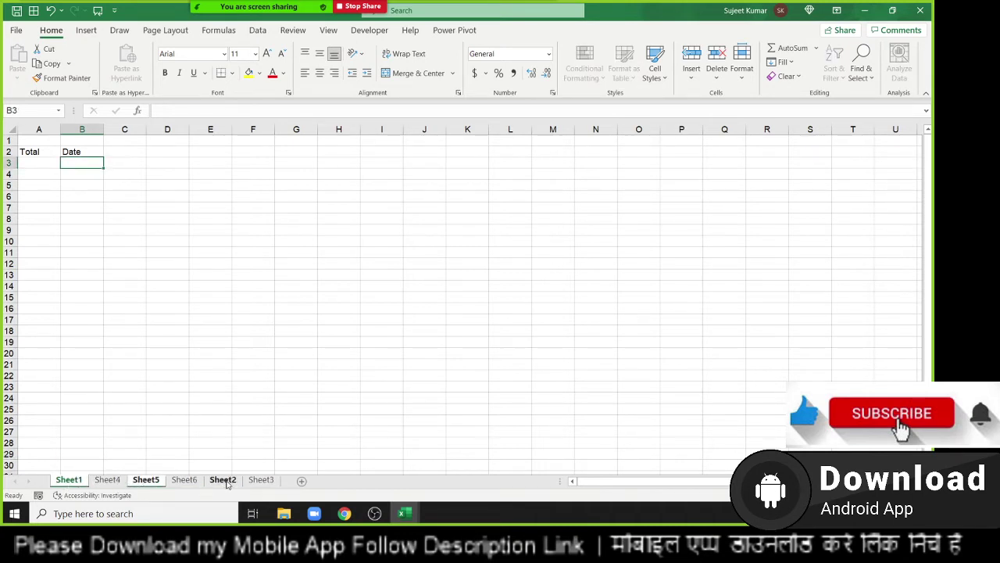
# Enter Time in A7 and the current time (8:09 PM) in B7 with Ctrl+Shift+;.
pyautogui.click(35, 206)
pyautogui.write('Time')
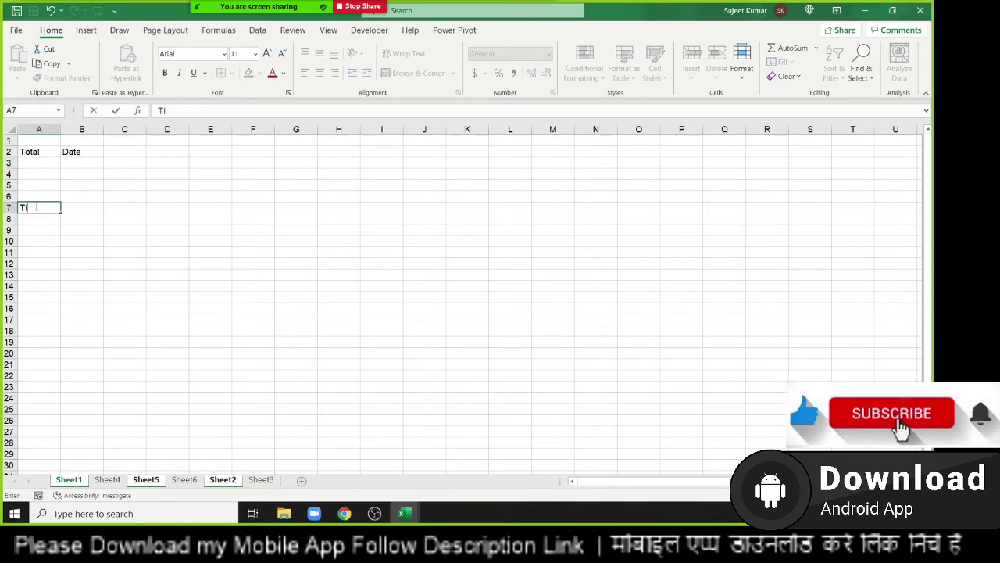
pyautogui.press('Tab')
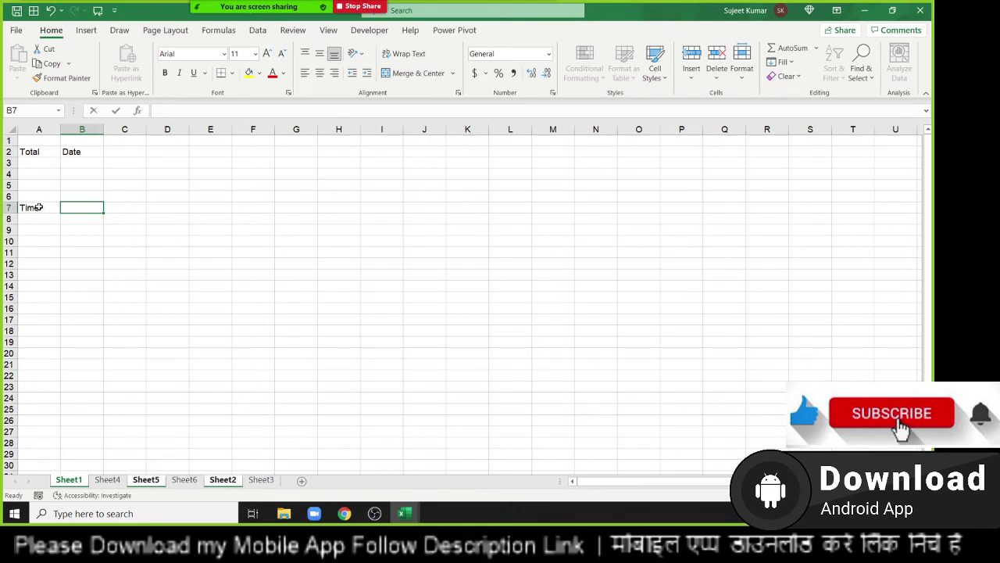
pyautogui.hotkey('ctrl', 'shift', ';')
pyautogui.press('Return')
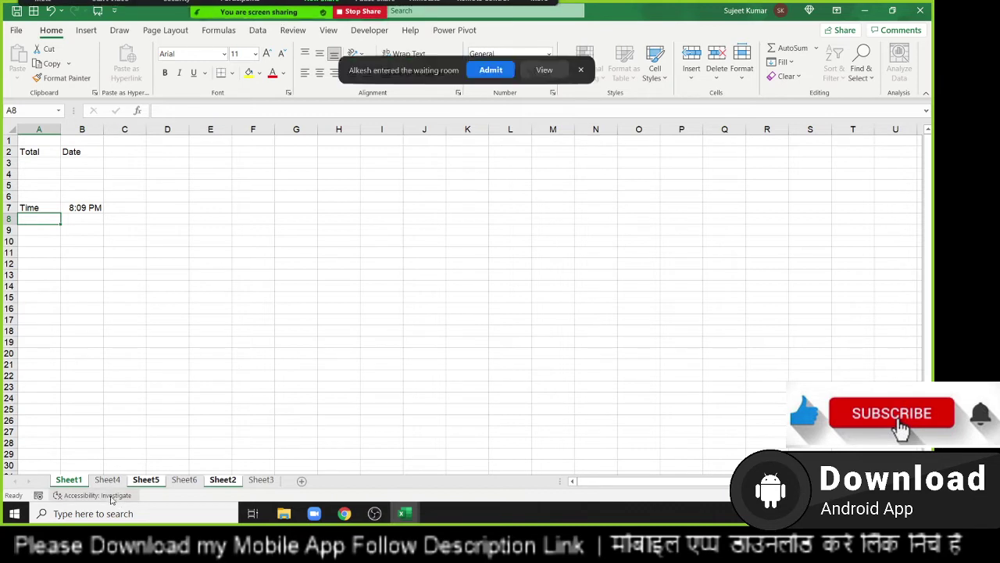
# Check Sheet4, Sheet5, Sheet6 and Sheet2 for the time entry, closing a notification.
pyautogui.click(108, 480)
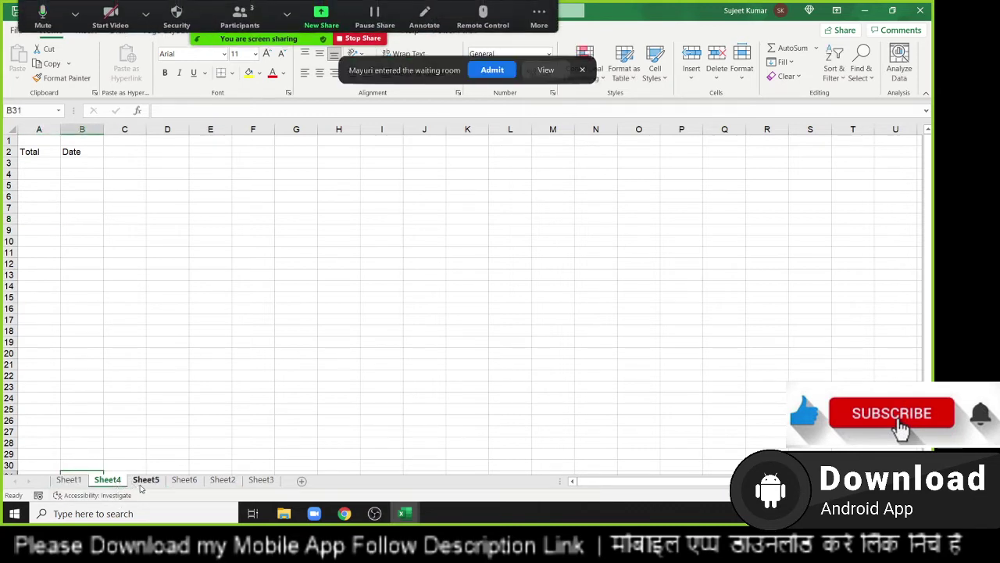
pyautogui.click(144, 481)
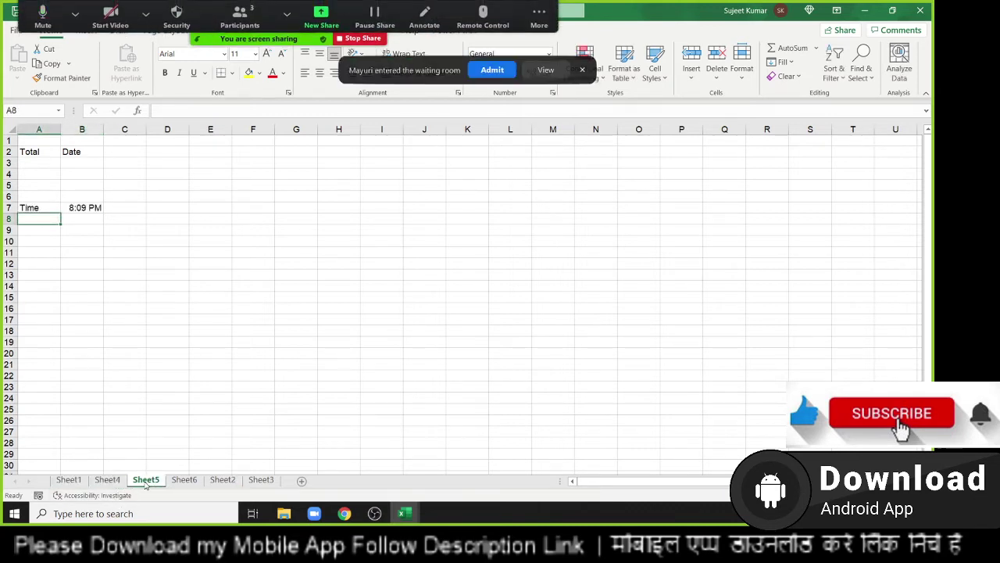
pyautogui.click(188, 480)
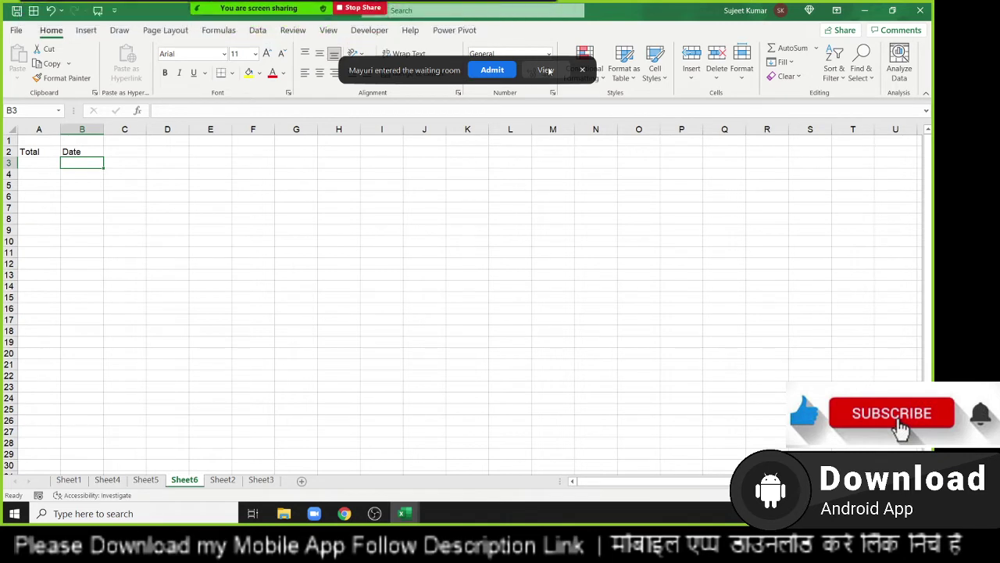
pyautogui.click(582, 71)
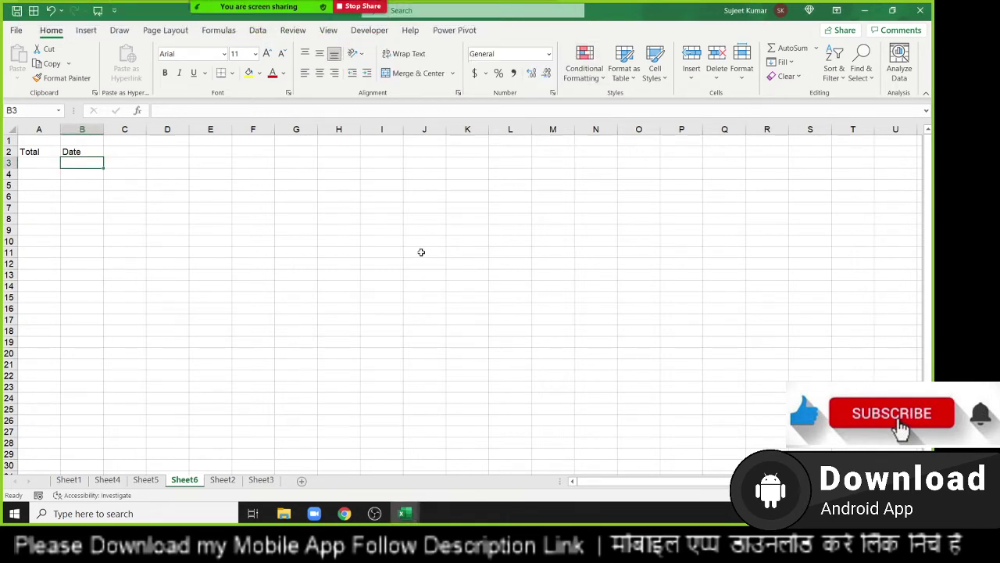
pyautogui.click(222, 482)
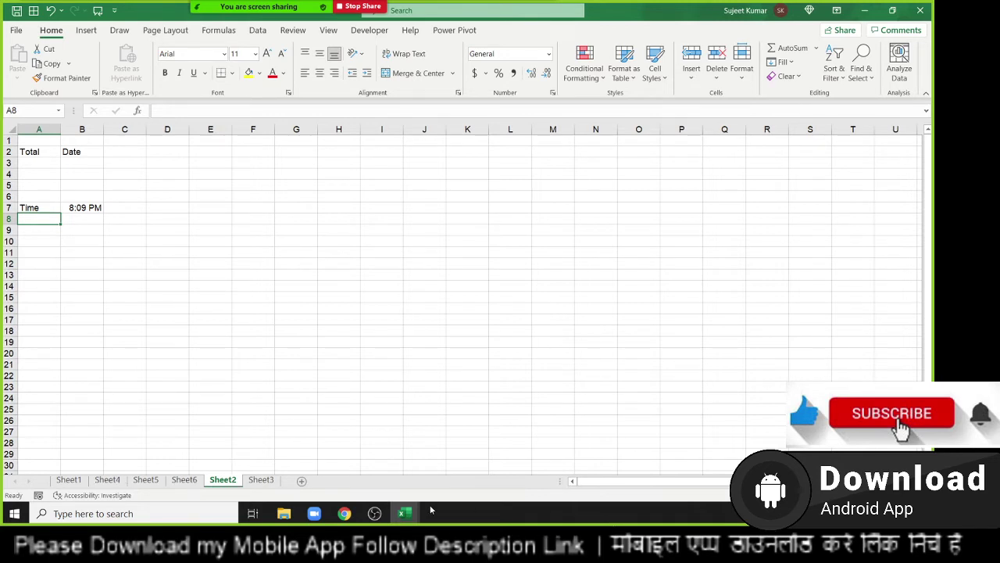
# Switch to Book2 through the Excel taskbar thumbnails.
pyautogui.click(400, 512)
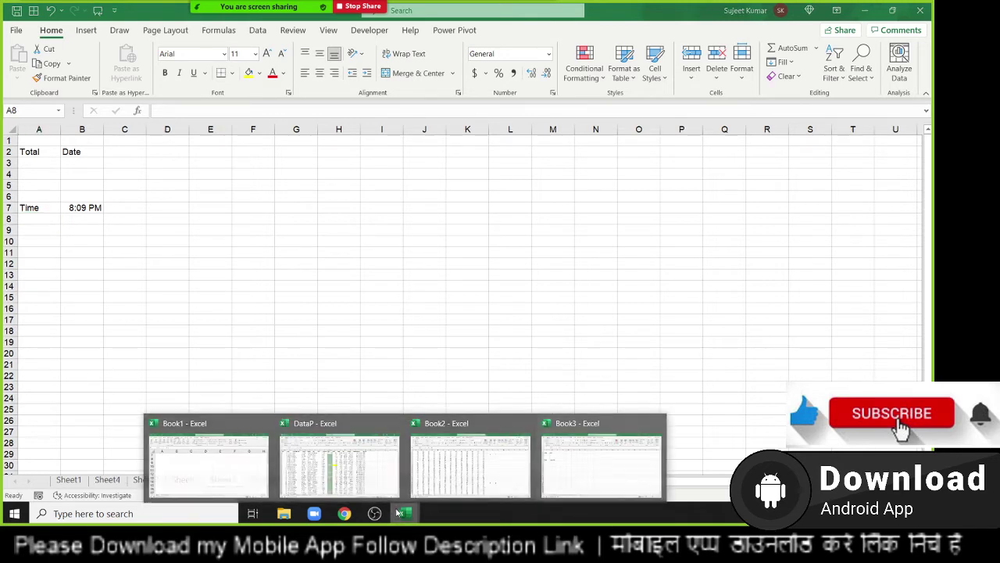
pyautogui.click(419, 472)
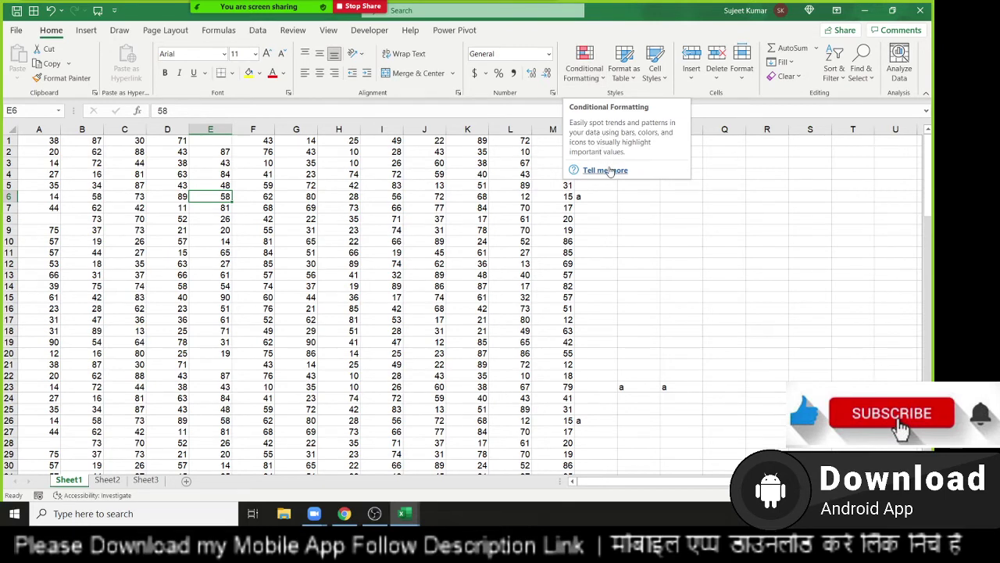
# Open the Conditional Formatting help in the Help pane and scroll through it.
pyautogui.click(608, 170)
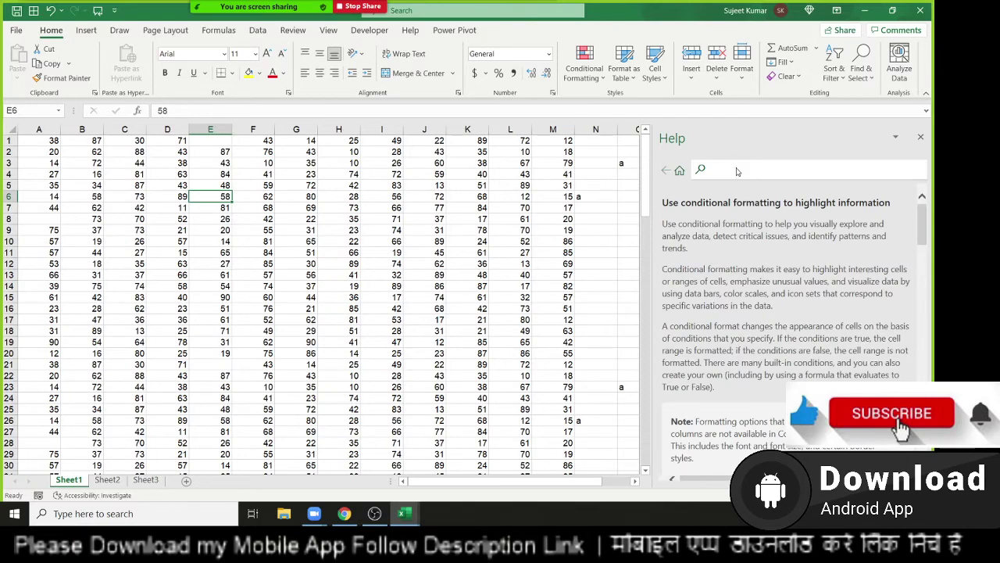
pyautogui.scroll(-1, 727, 267)
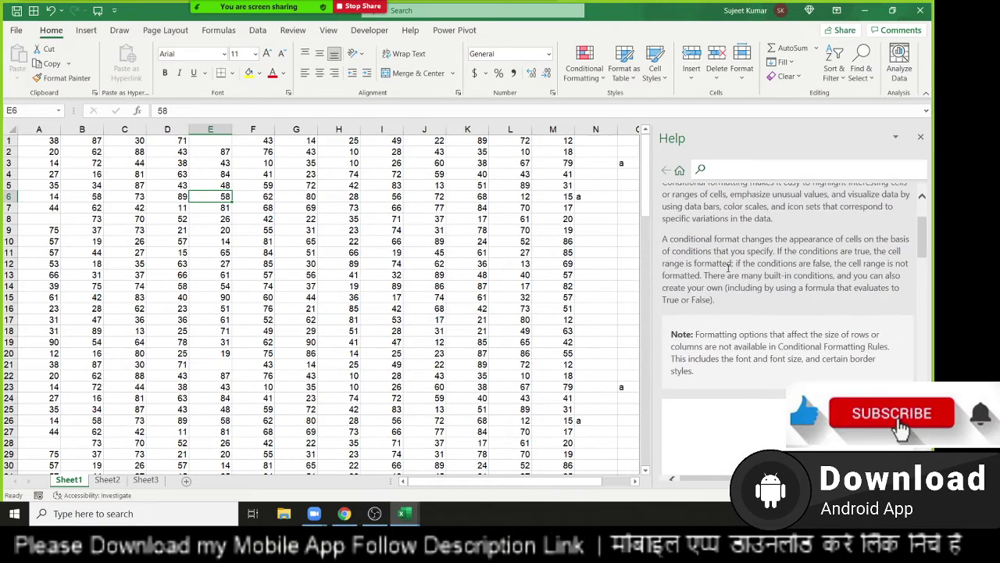
pyautogui.scroll(-1, 728, 266)
pyautogui.scroll(-2, 731, 272)
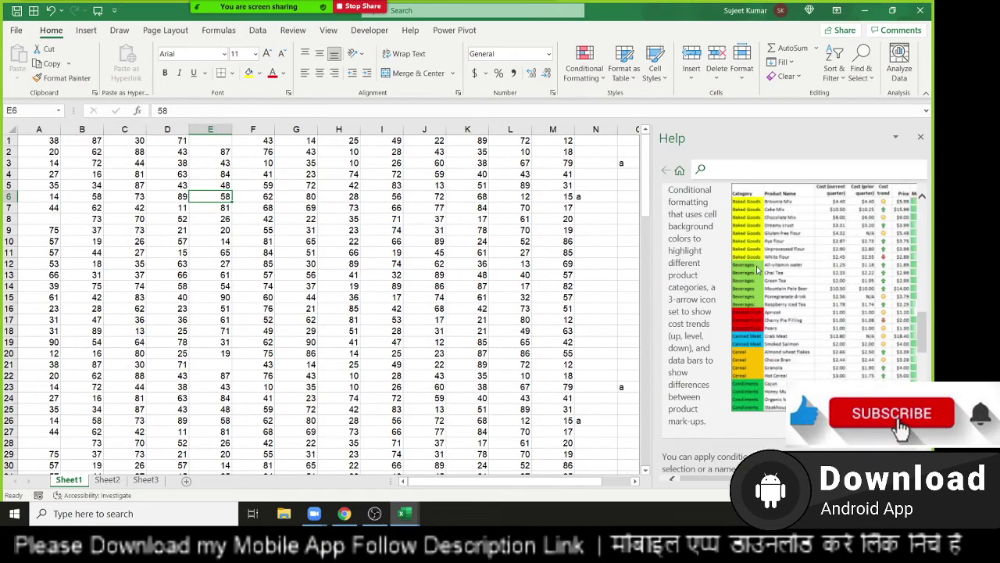
pyautogui.scroll(2, 756, 269)
pyautogui.scroll(1, 758, 272)
pyautogui.scroll(1, 759, 273)
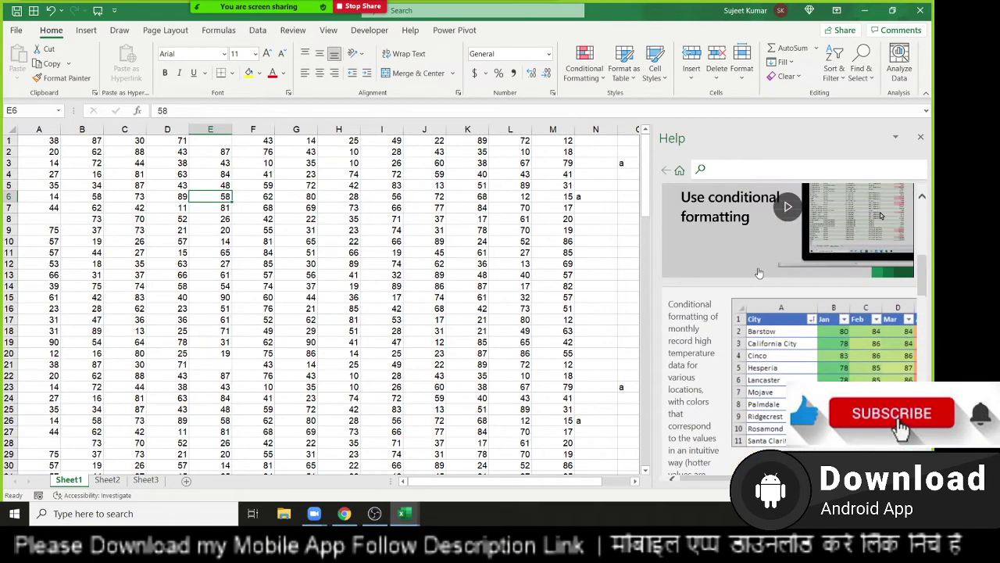
pyautogui.scroll(3, 759, 272)
pyautogui.scroll(2, 759, 273)
pyautogui.scroll(1, 760, 258)
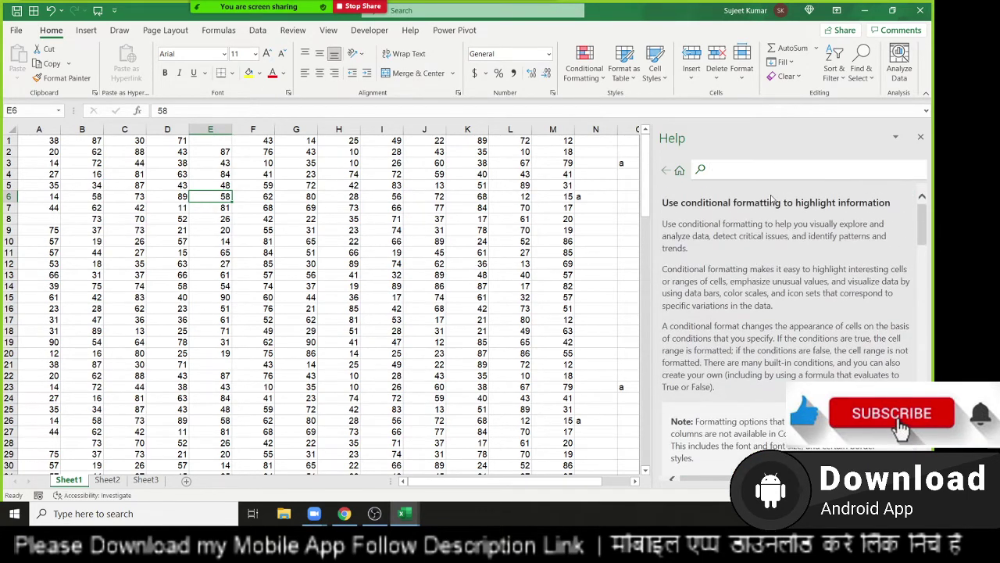
# Search Help for 'limits' and read the Excel specifications and limits article.
pyautogui.write('limits')
pyautogui.press('Return')
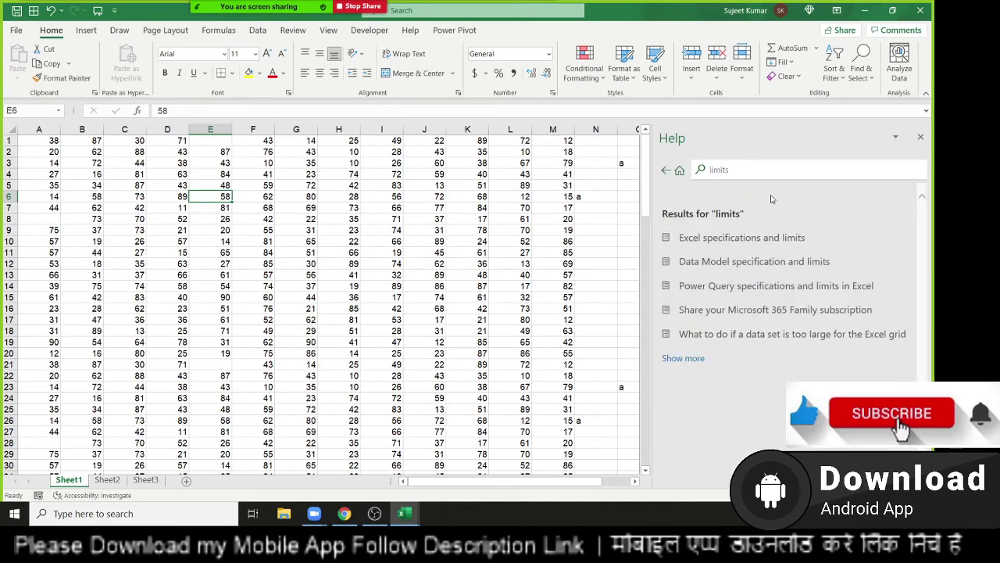
pyautogui.click(762, 241)
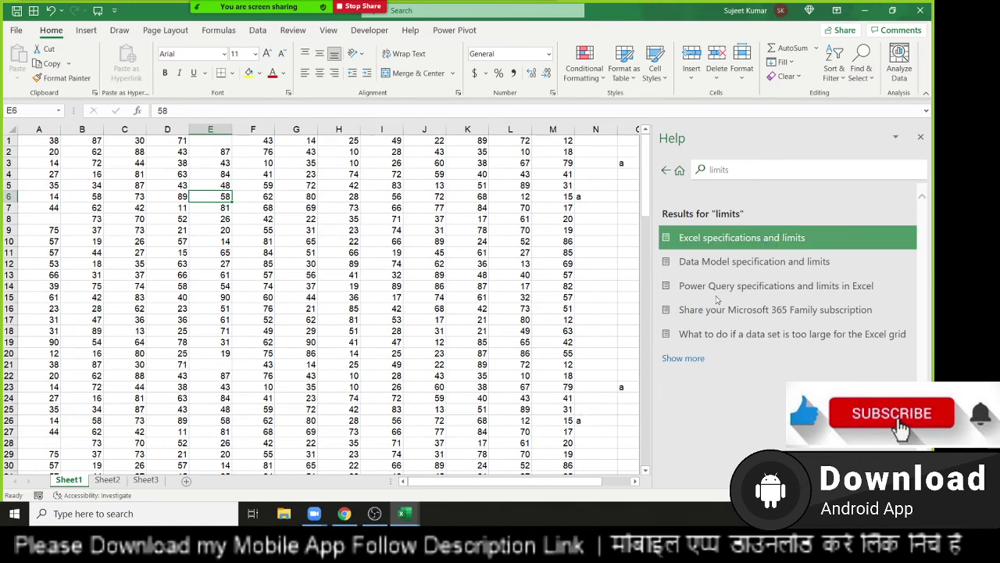
pyautogui.scroll(-3, 725, 274)
pyautogui.scroll(-3, 725, 281)
pyautogui.scroll(-2, 723, 297)
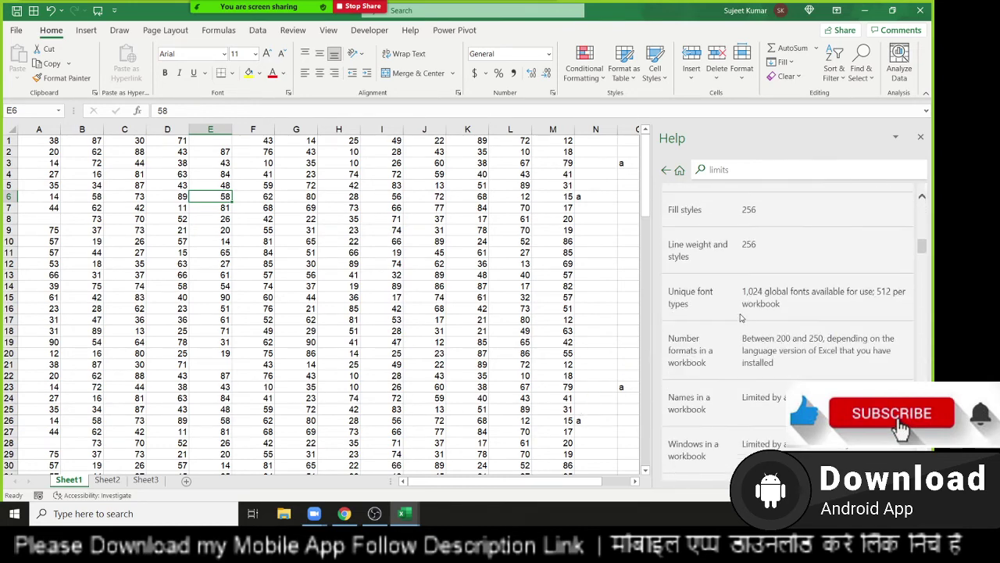
pyautogui.scroll(4, 723, 317)
pyautogui.scroll(3, 723, 317)
pyautogui.scroll(3, 715, 313)
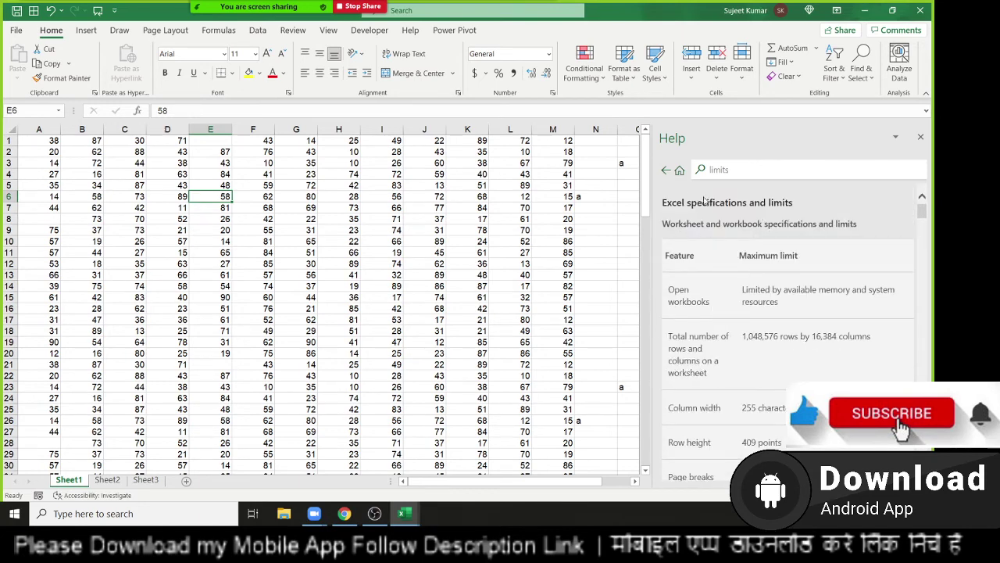
# Search Help for 'sortcut' and open the Keyboard shortcuts in Excel article.
pyautogui.doubleClick(719, 171)
pyautogui.write('sortc')
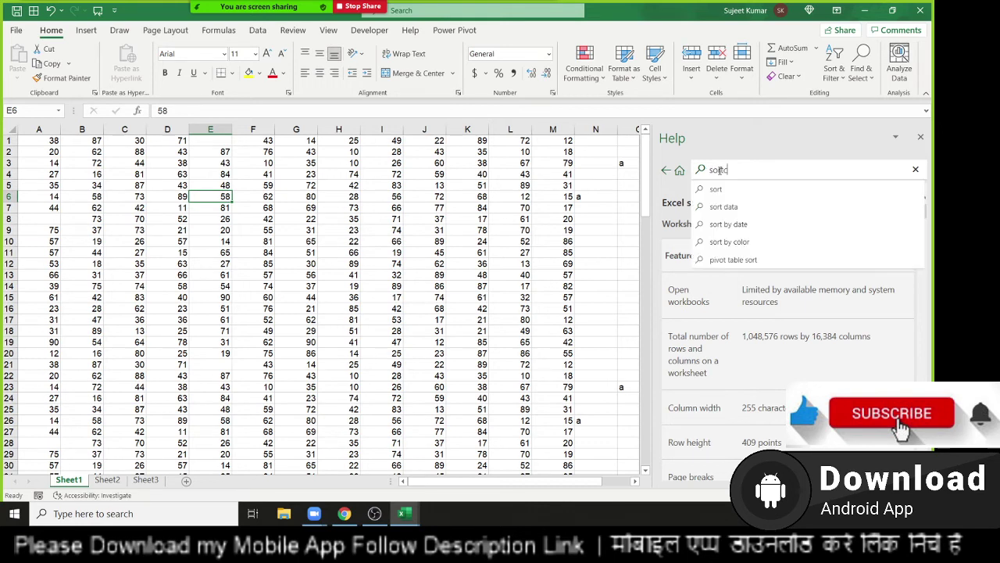
pyautogui.write('ut')
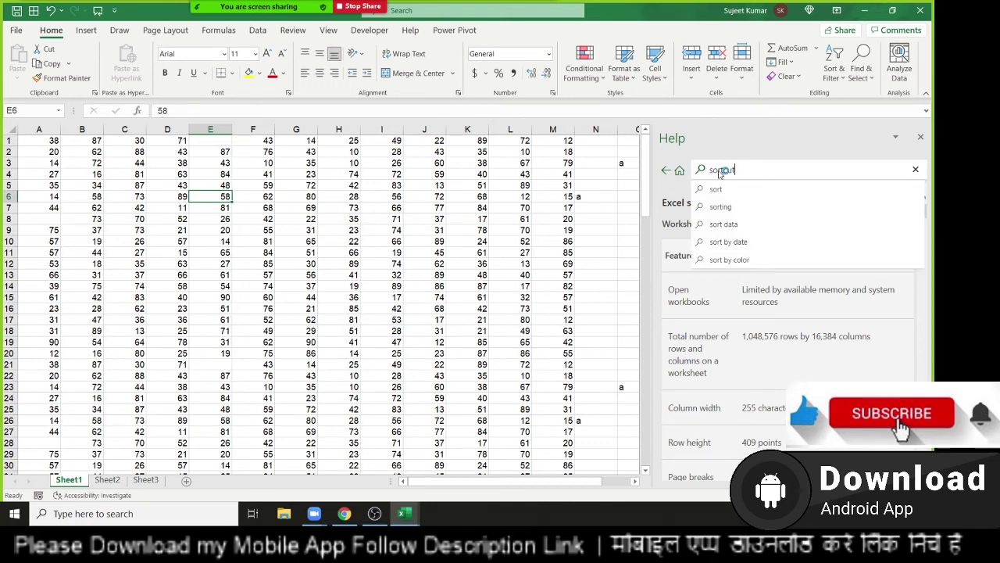
pyautogui.press('Return')
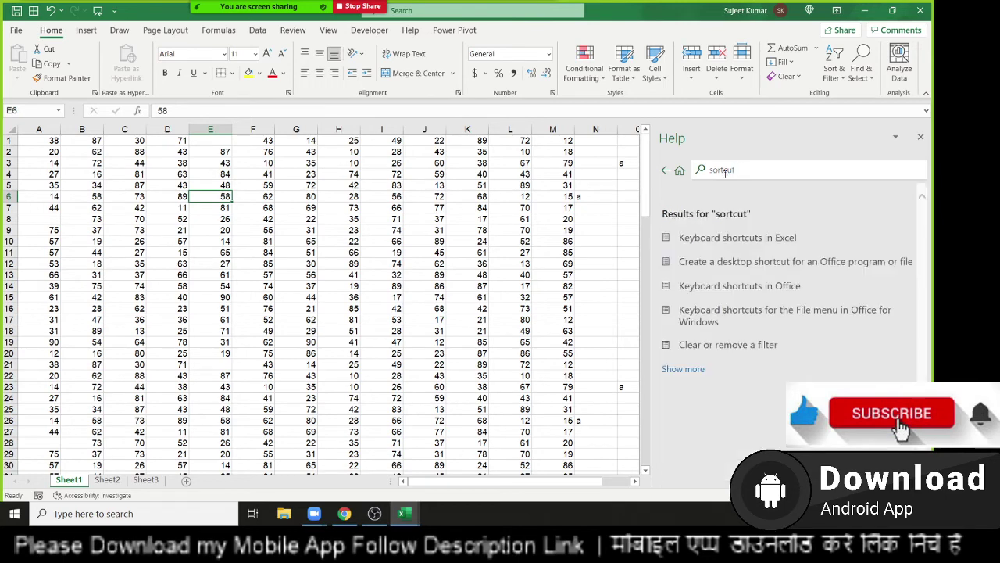
pyautogui.click(754, 246)
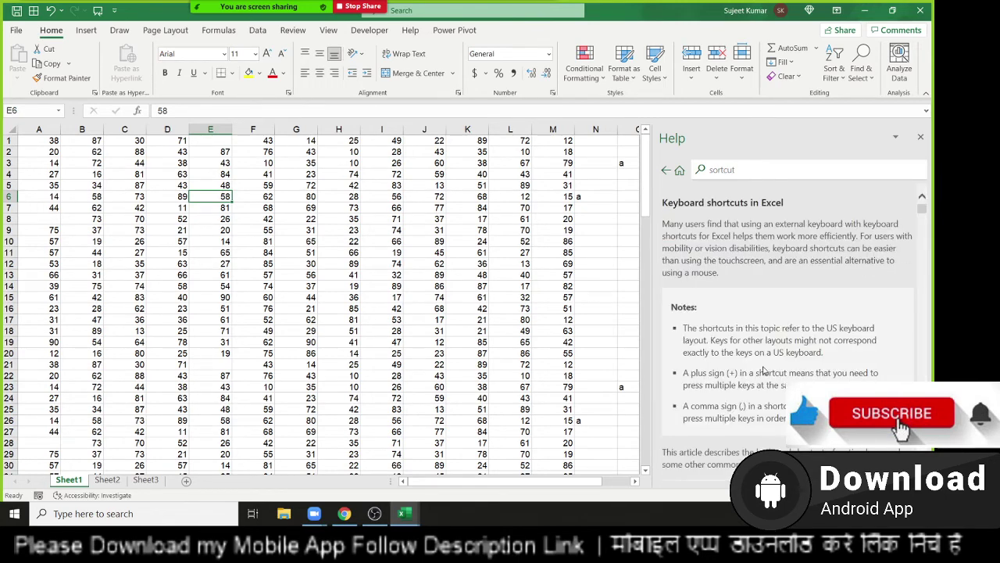
# Scroll through the article's list of frequently used shortcuts, like Delete column Alt+H, D, C.
pyautogui.scroll(-2, 763, 361)
pyautogui.scroll(-3, 763, 360)
pyautogui.scroll(-3, 764, 356)
pyautogui.scroll(-3, 764, 354)
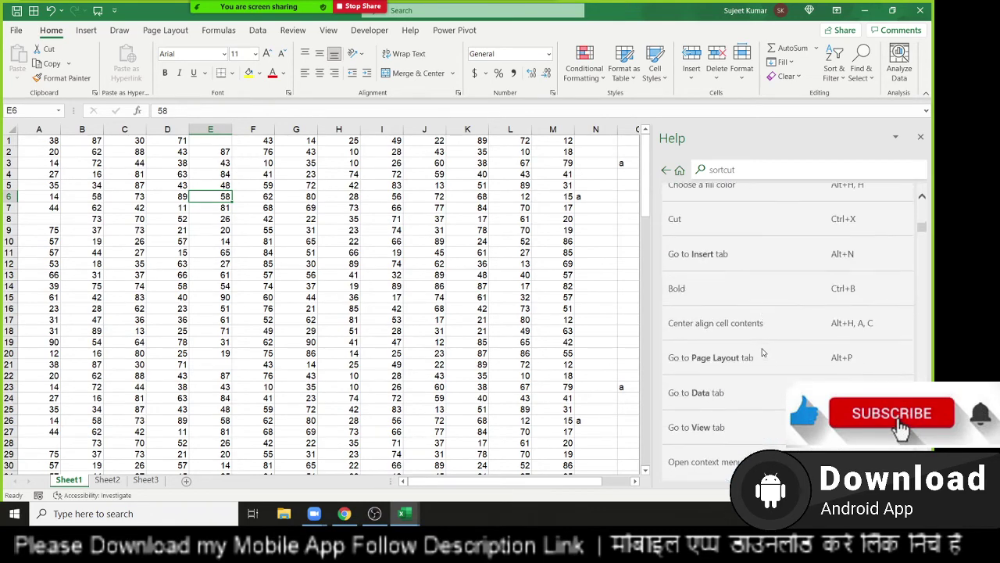
pyautogui.scroll(-2, 763, 353)
pyautogui.scroll(-3, 764, 352)
pyautogui.scroll(-2, 765, 352)
pyautogui.scroll(-2, 764, 352)
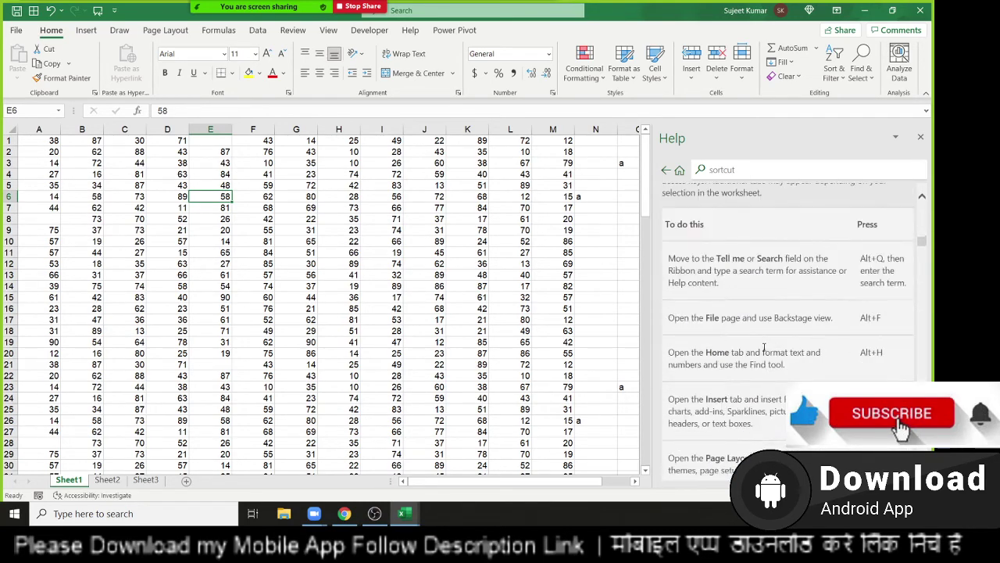
pyautogui.scroll(-2, 765, 351)
pyautogui.scroll(2, 765, 351)
pyautogui.scroll(3, 765, 351)
pyautogui.scroll(2, 765, 351)
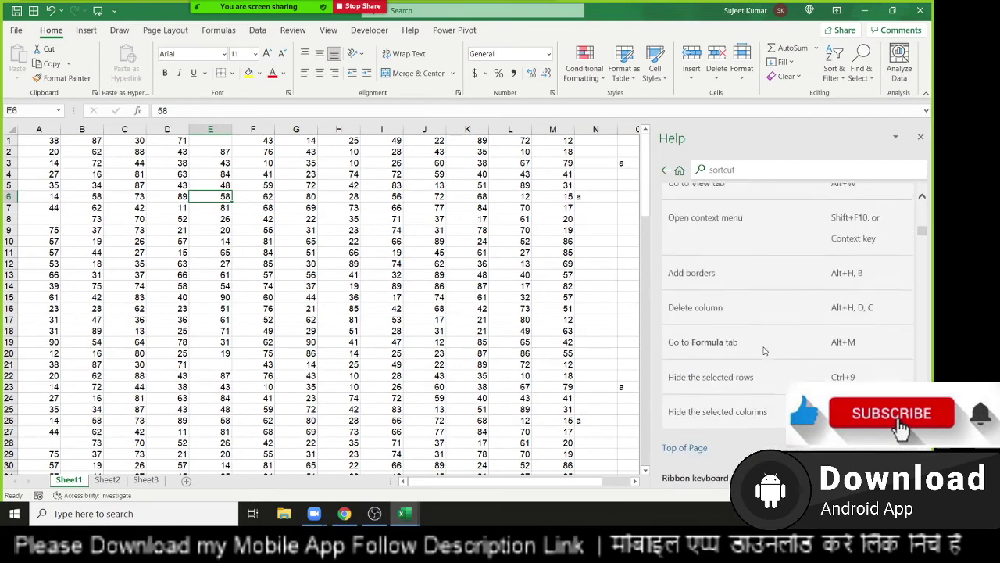
pyautogui.scroll(1, 765, 351)
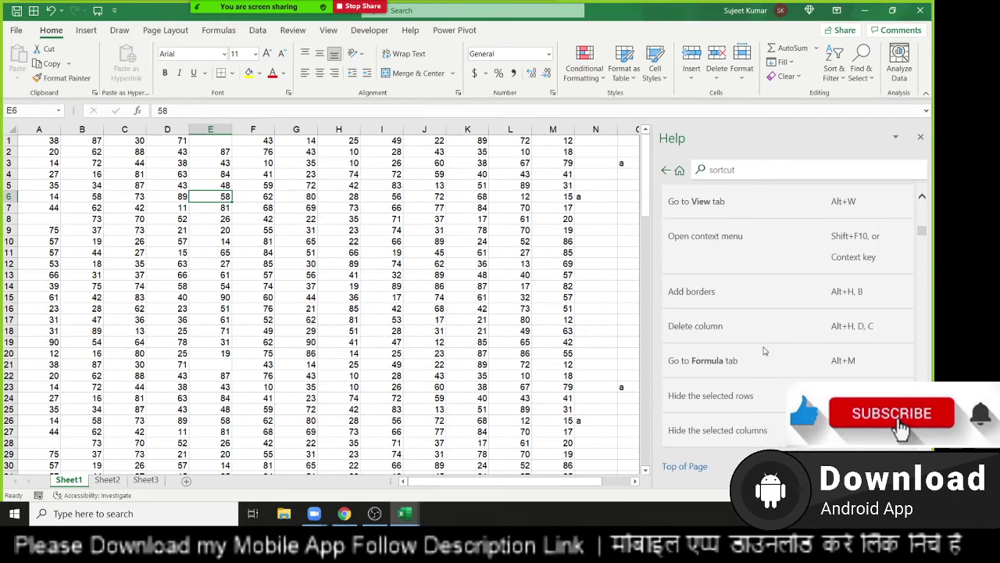